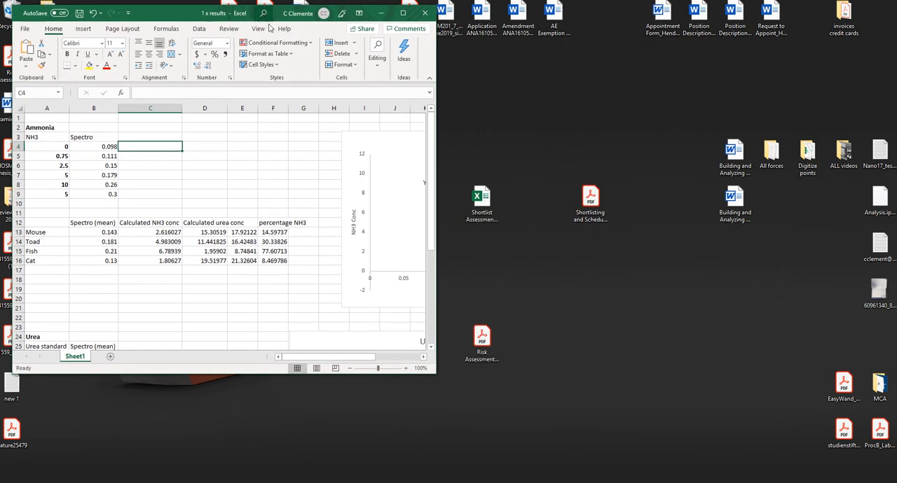
Enlarge the workbook window to show the data with both standard curves, and highlight the ammonia standards table in A3:B9
drag(437, 377, 869, 475)
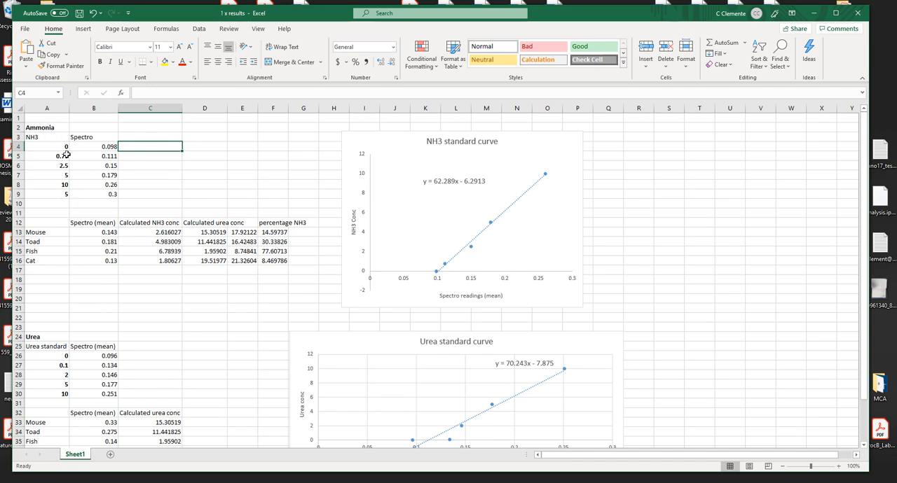
drag(32, 138, 98, 194)
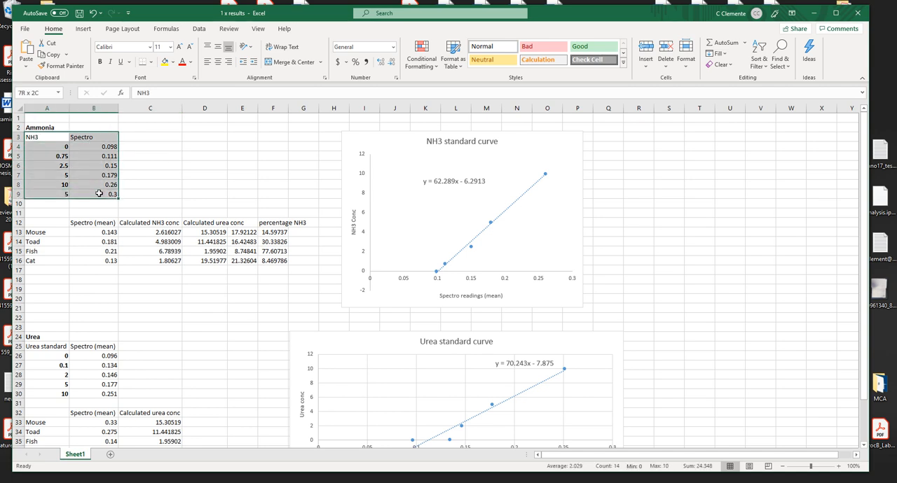
click(165, 145)
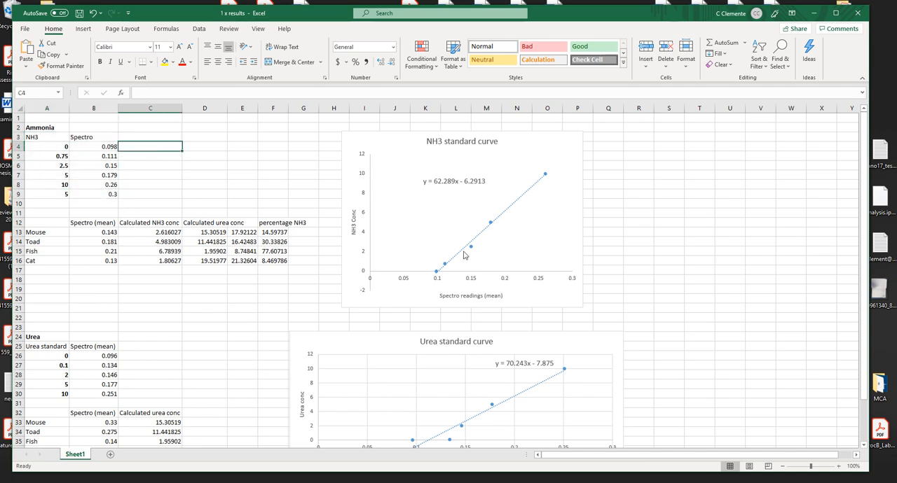
Insert a scatter chart of the ammonia standards and their spectro readings in A4:B9
drag(48, 145, 98, 195)
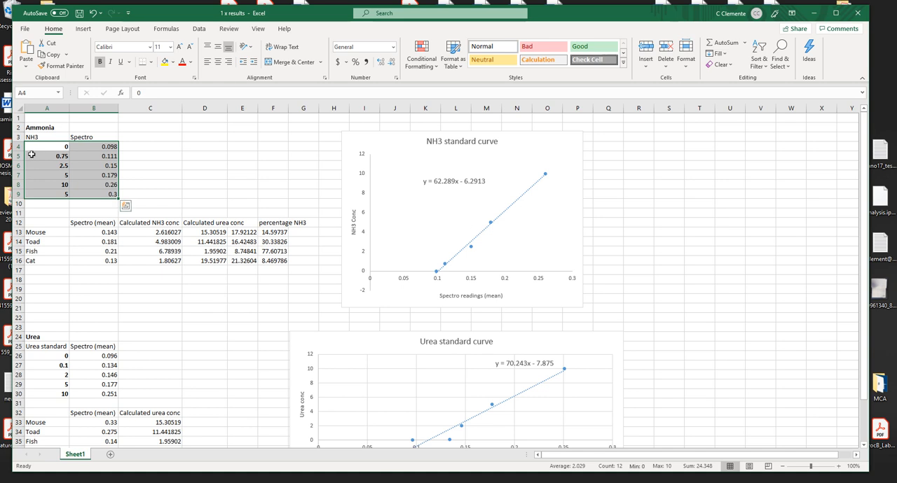
drag(31, 146, 103, 193)
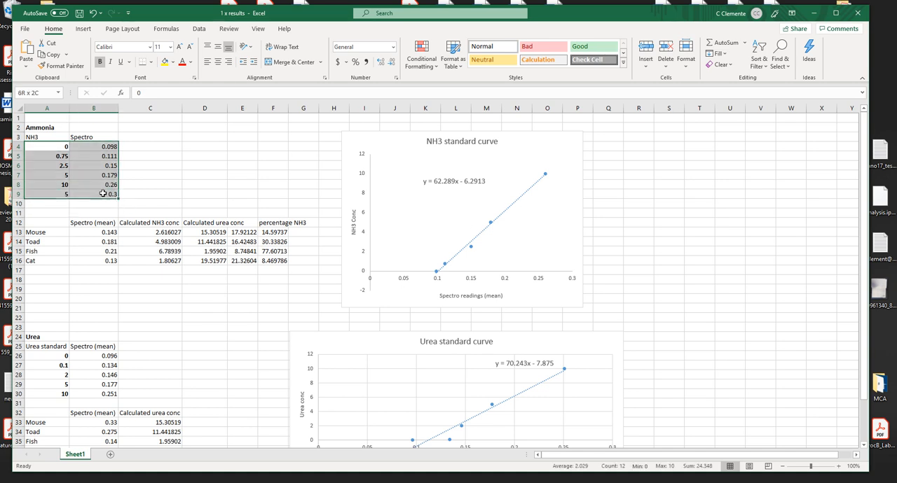
click(83, 32)
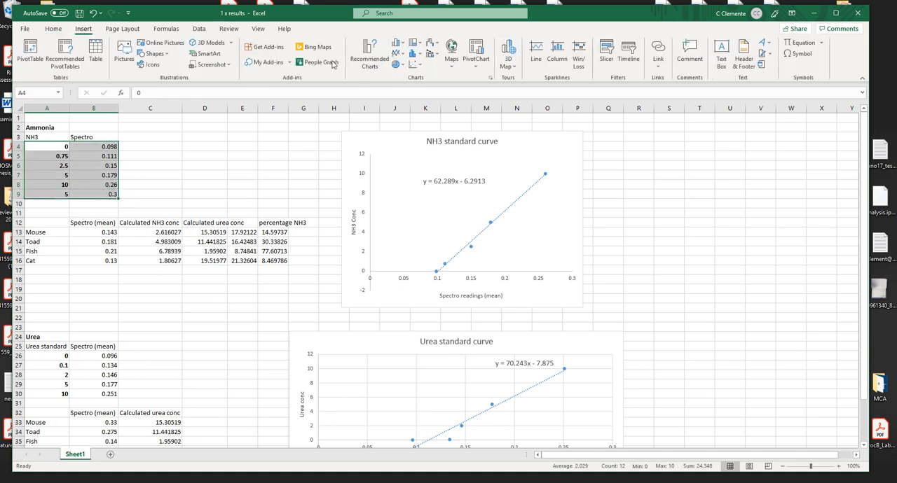
click(416, 65)
click(417, 106)
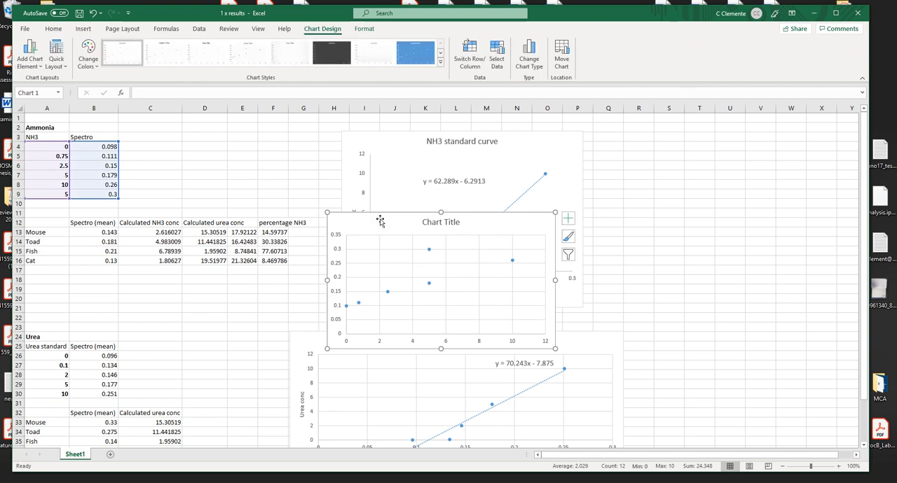
Add a linear trendline to the new ammonia scatter chart and place the chart beside the ammonia standards table
mouse_move(380, 219)
mouse_down()
mouse_move(220, 121)
mouse_move(206, 129)
mouse_move(214, 136)
mouse_up()
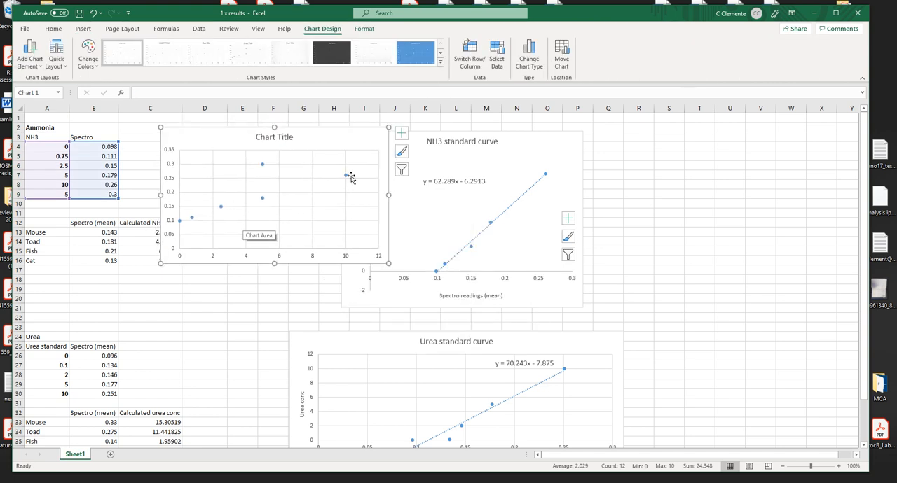
mouse_move(242, 138)
mouse_down()
mouse_move(665, 284)
mouse_move(664, 311)
mouse_up()
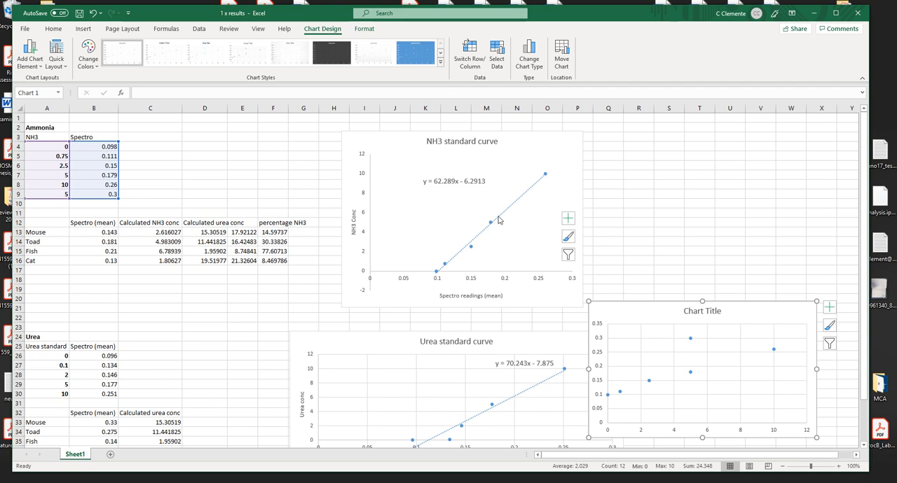
drag(634, 342, 233, 183)
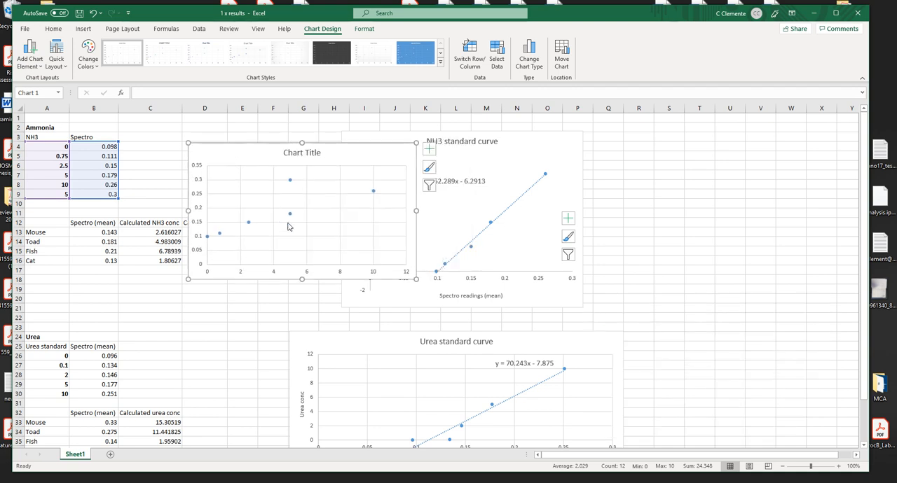
right_click(290, 217)
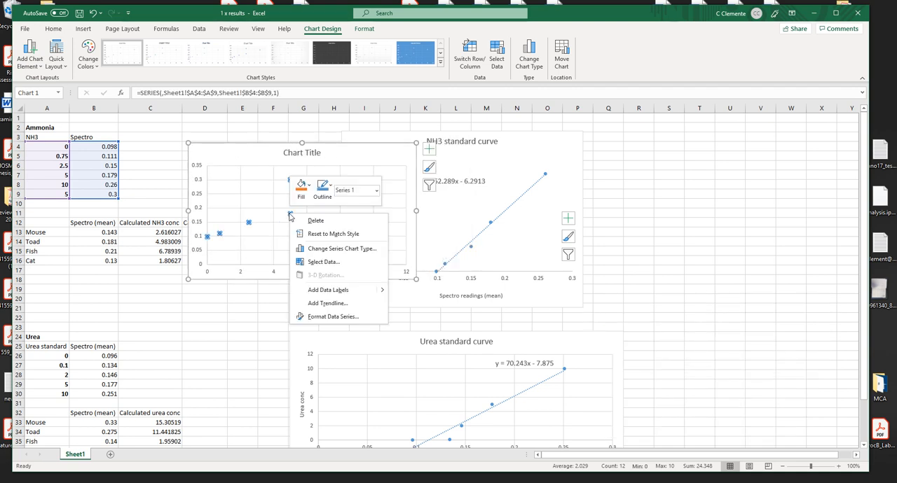
click(328, 304)
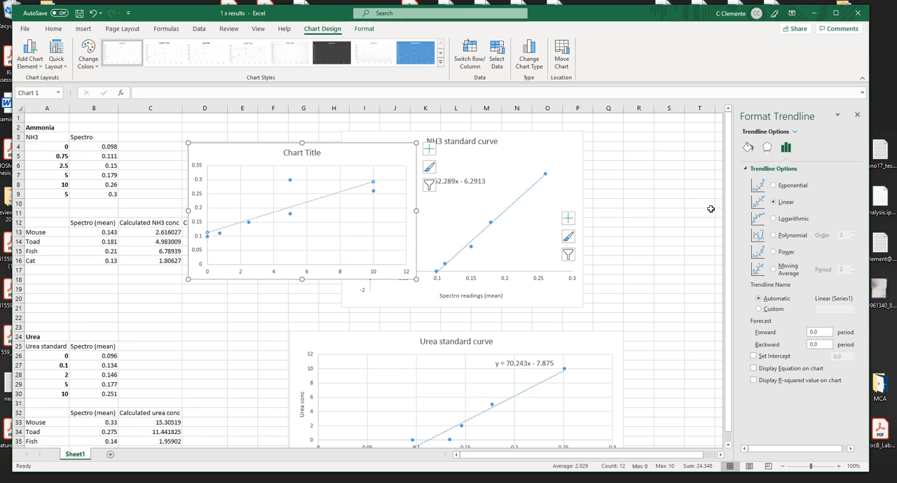
drag(346, 152, 690, 289)
click(857, 115)
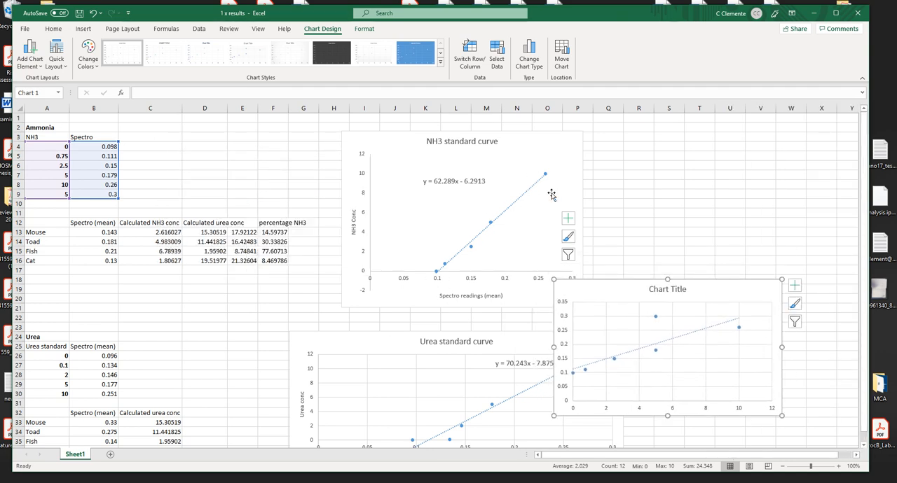
drag(600, 288, 302, 193)
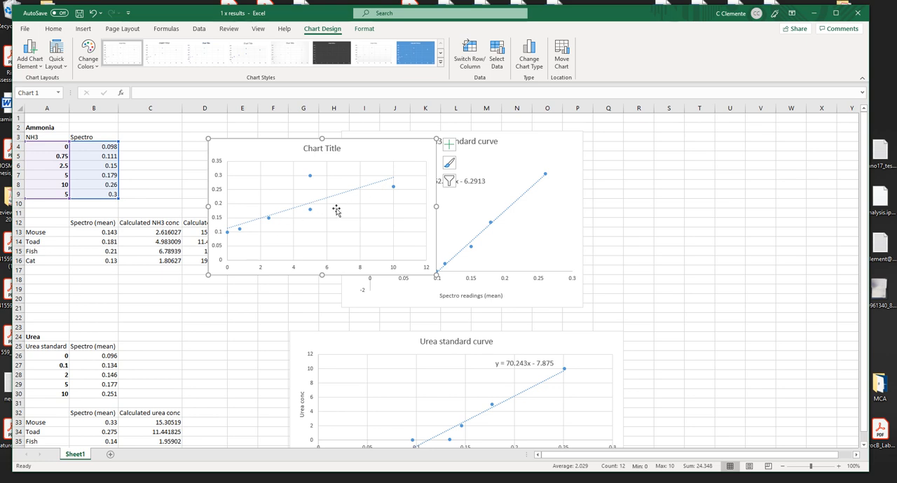
Clear the outlying ammonia standard in A9:B9, and delete the untitled ammonia scatter chart
drag(56, 194, 102, 197)
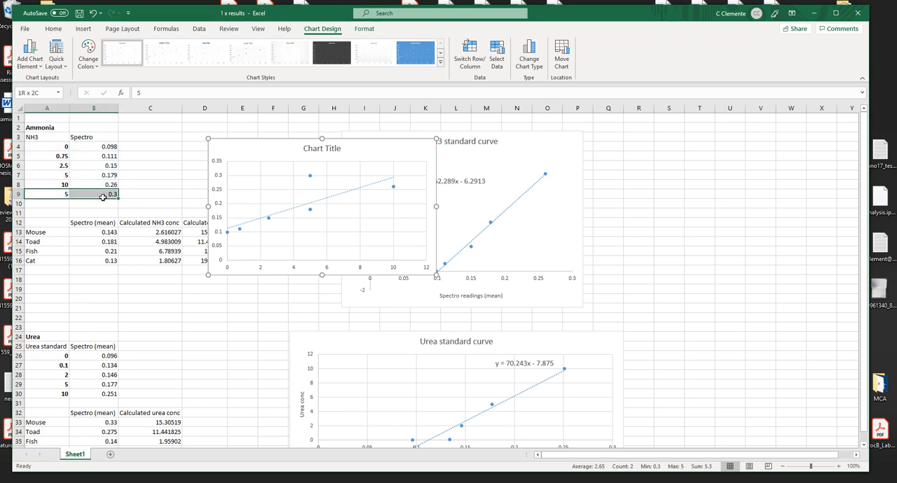
key(Delete)
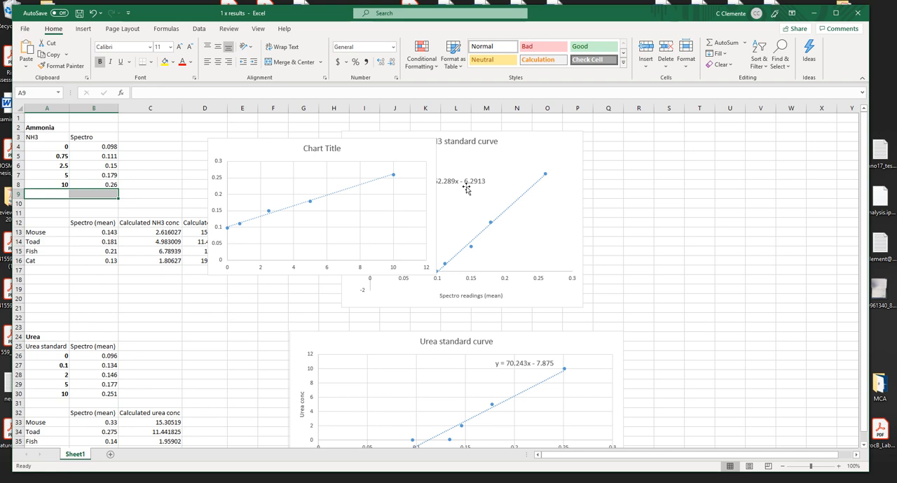
click(159, 183)
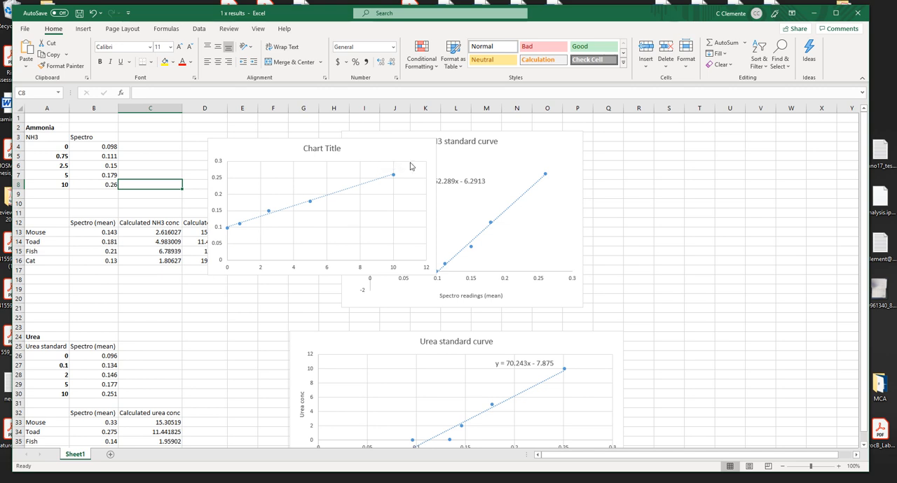
drag(350, 153, 424, 165)
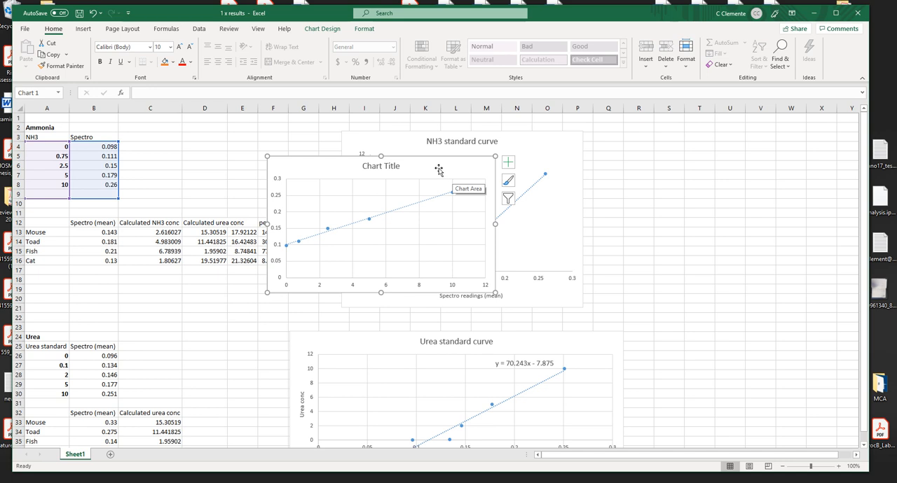
key(Delete)
Insert a scatter chart of the urea standards and their mean spectro readings in A26:B30
scroll(154, 235, down, 1)
scroll(154, 235, down, 6)
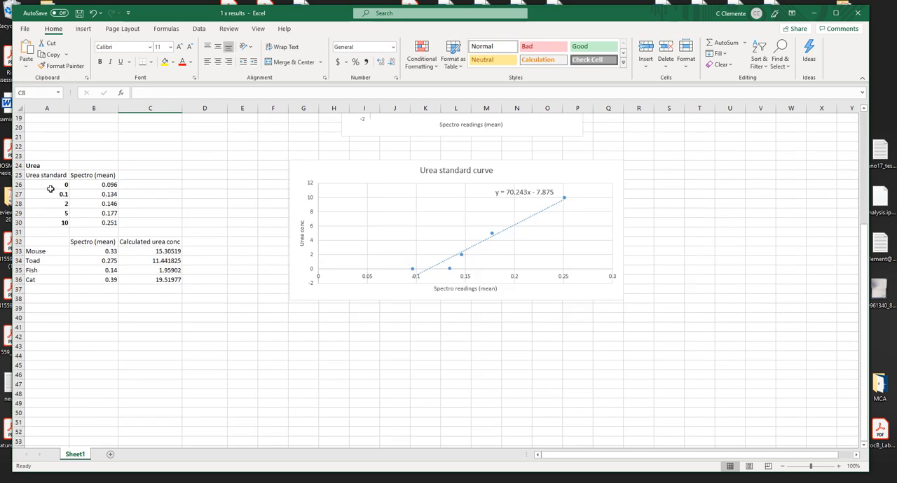
drag(51, 189, 105, 223)
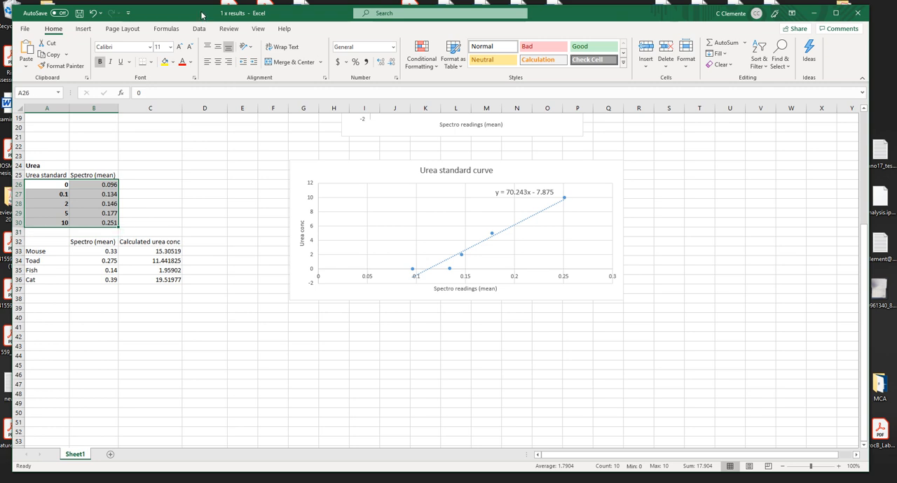
click(82, 28)
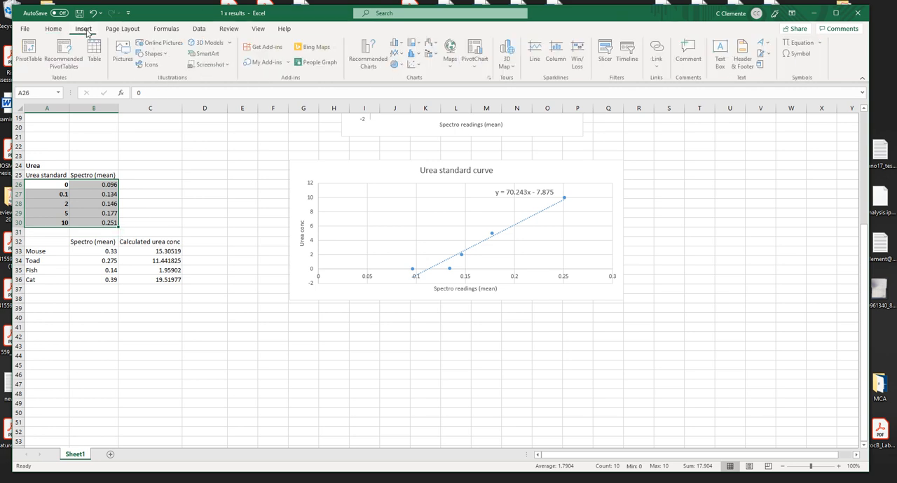
click(414, 68)
click(422, 94)
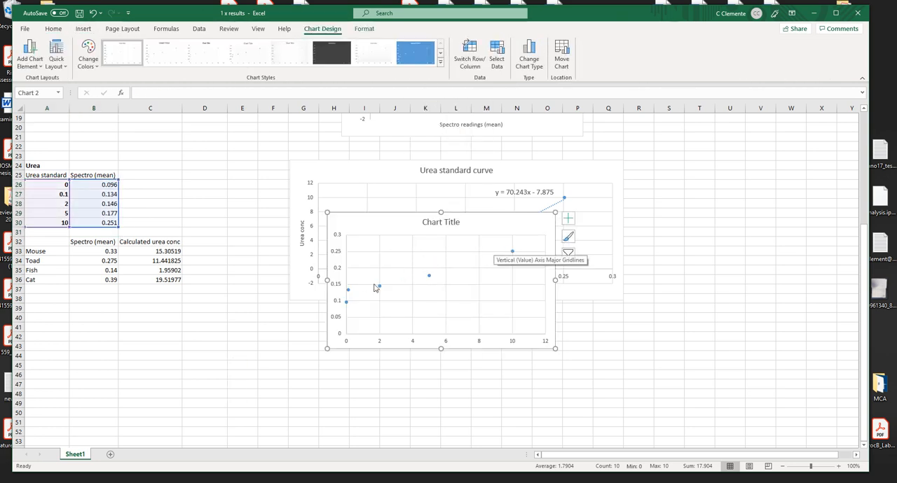
Add a linear trendline to the new urea scatter chart and move the chart closer to the urea table
right_click(382, 289)
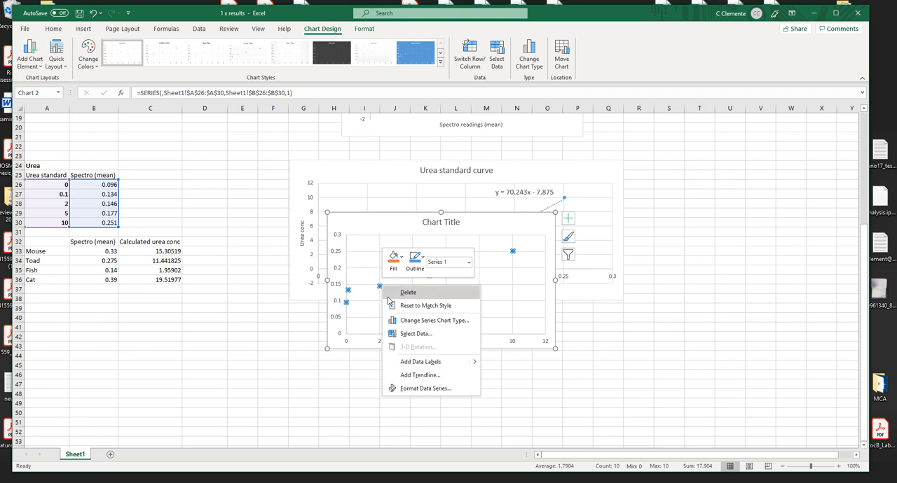
click(429, 375)
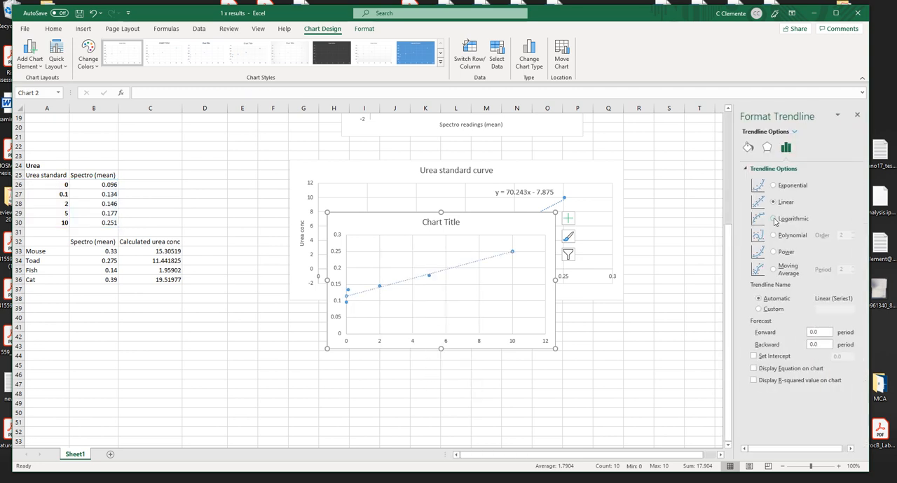
drag(387, 219, 274, 169)
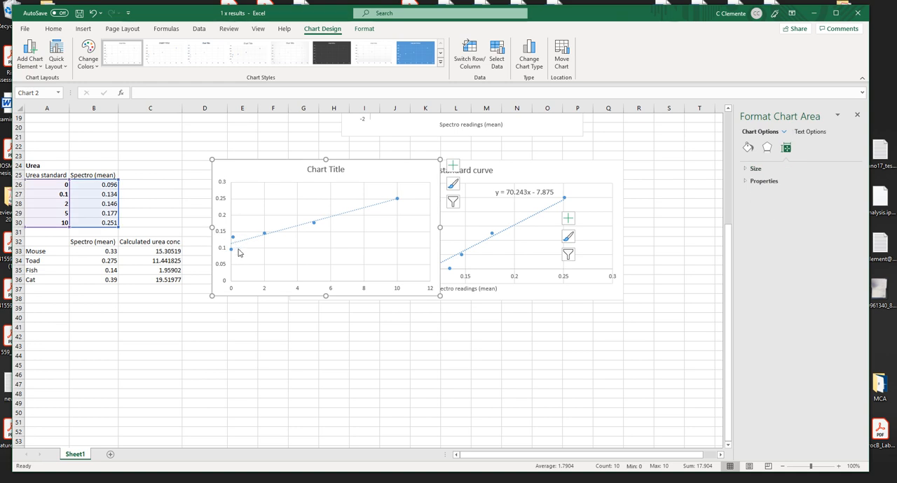
Check the 0.1 urea point on the chart, clear that standard in A27:B27, and undo the deletion
mouse_move(233, 239)
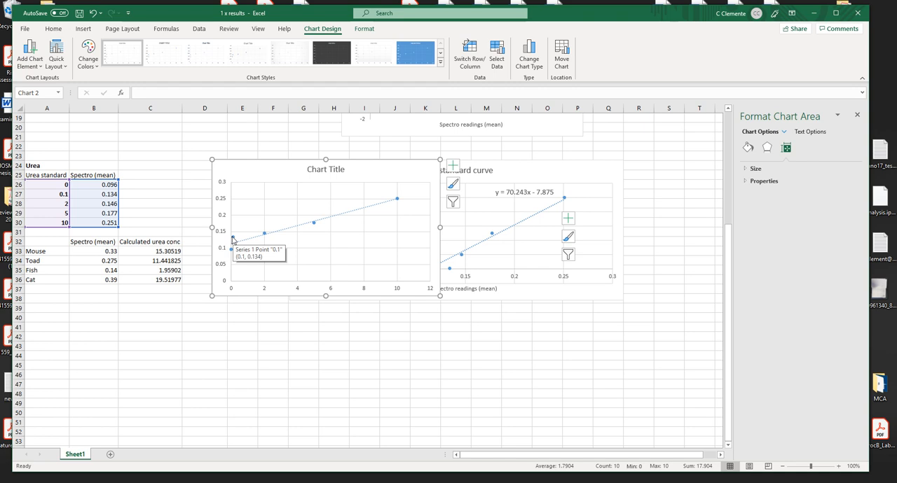
drag(54, 195, 109, 199)
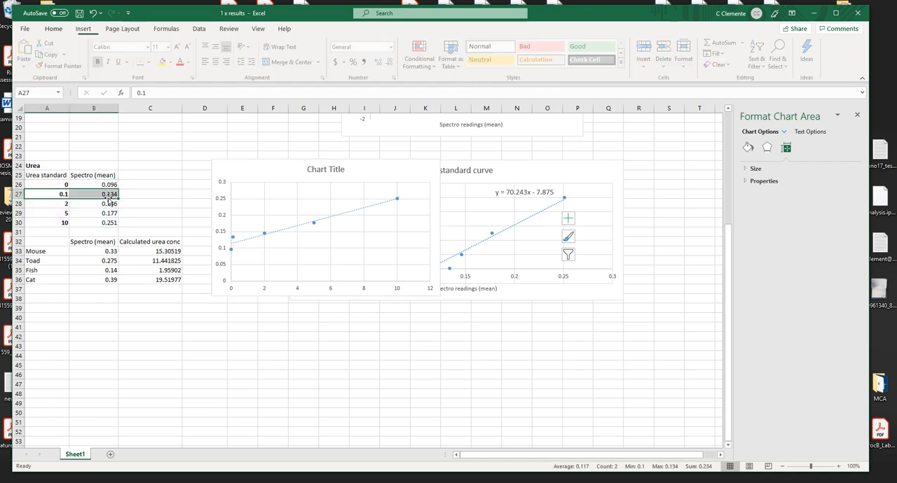
key(Delete)
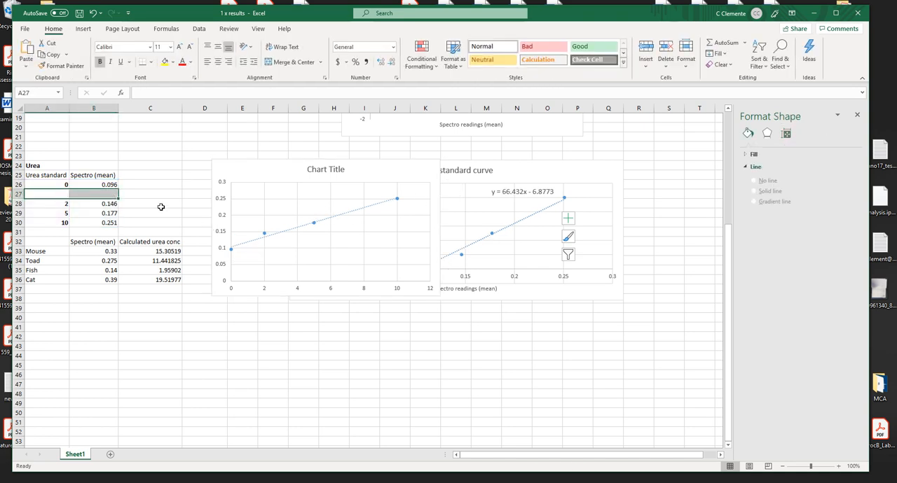
key(ctrl+z)
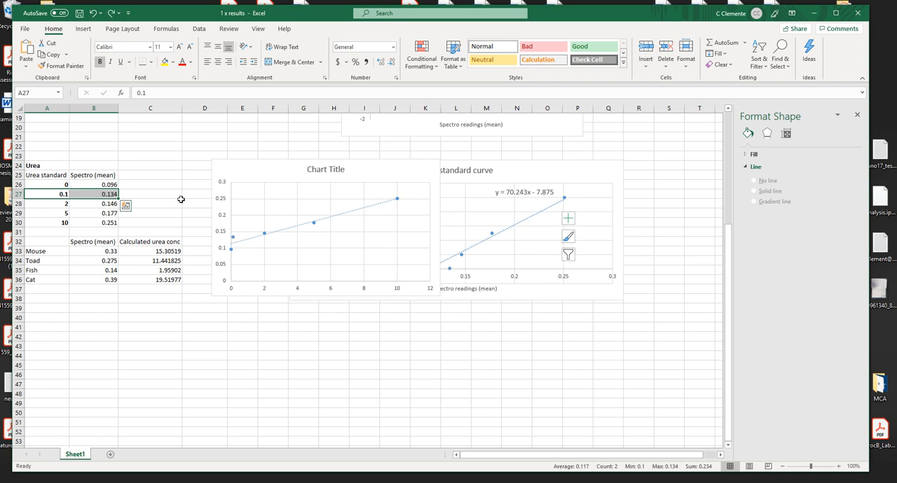
Delete the untitled urea scatter chart
click(175, 195)
click(241, 166)
key(Delete)
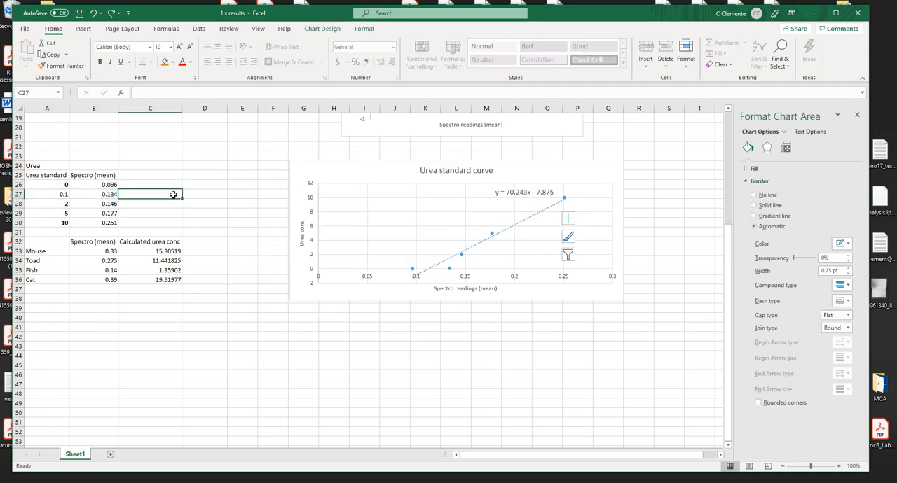
Copy the ammonia standards and their spectro readings into a new blank workbook
scroll(164, 177, up, 6)
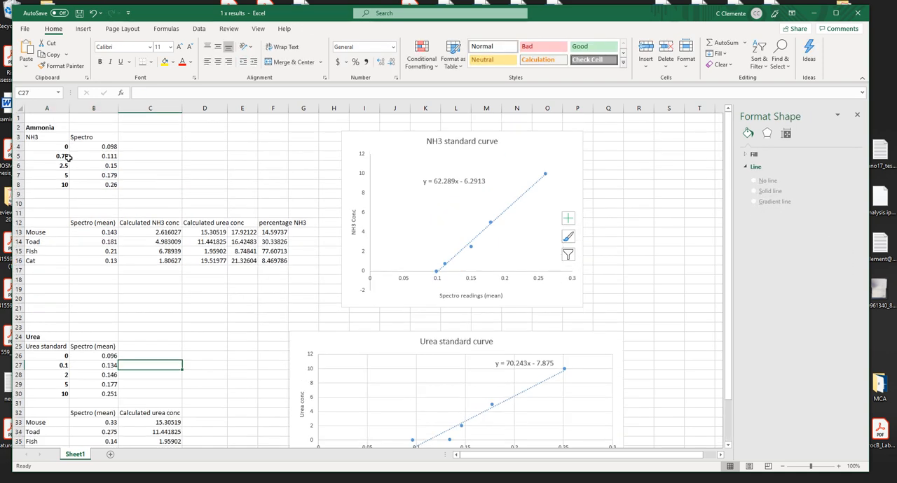
drag(45, 142, 105, 184)
key(ctrl+c)
click(26, 29)
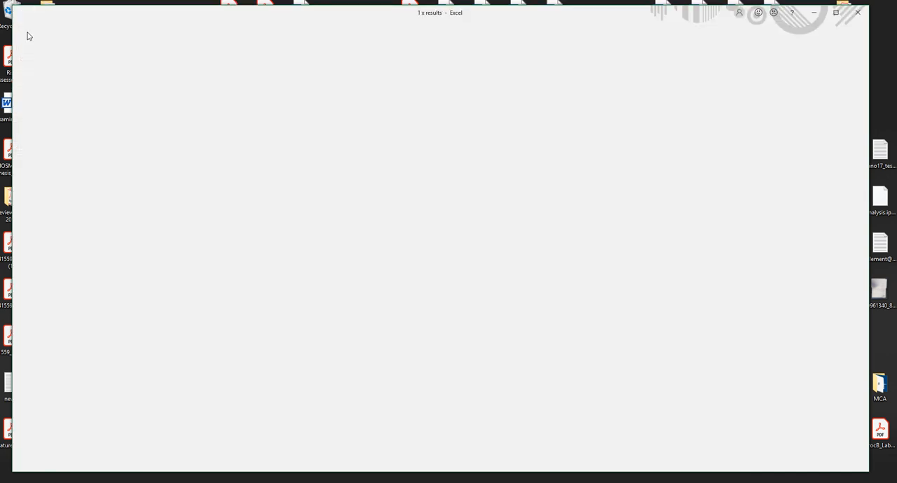
click(42, 73)
click(133, 147)
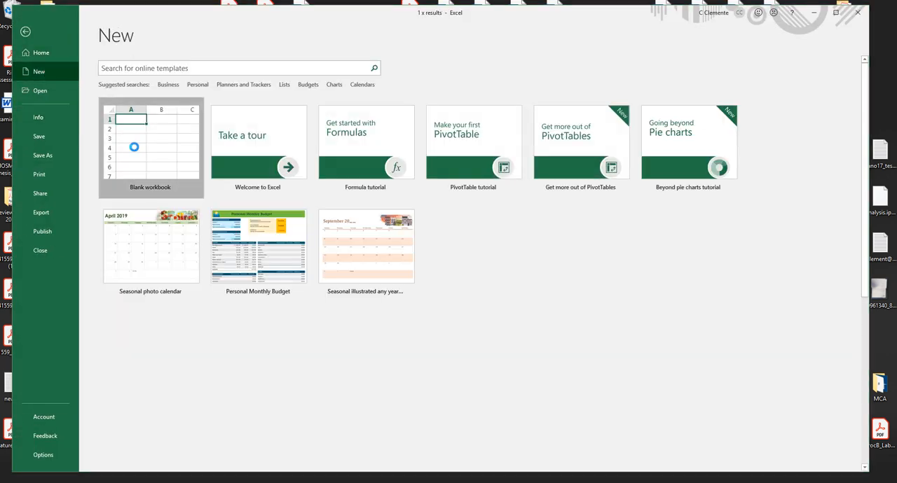
key(ctrl+v)
Save the ammonia workbook to the Desktop as a CSV (Comma delimited) file named Ammonia2, and minimize its window
click(35, 40)
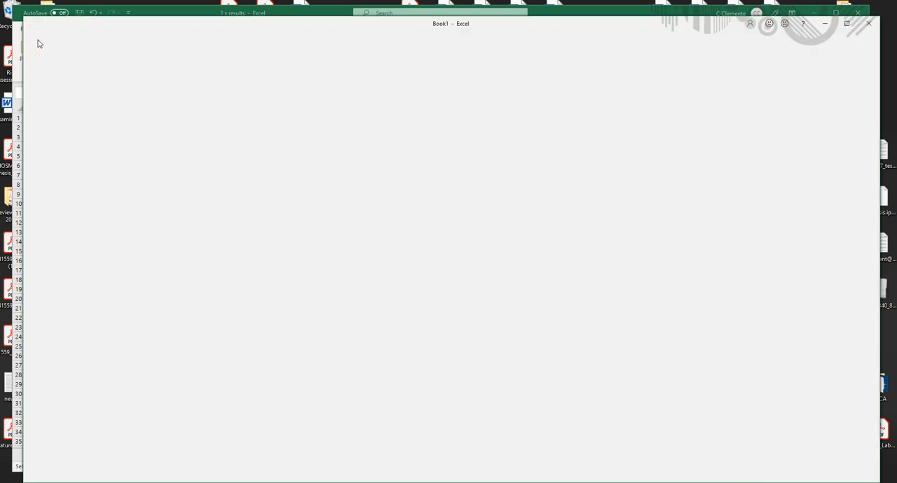
click(59, 166)
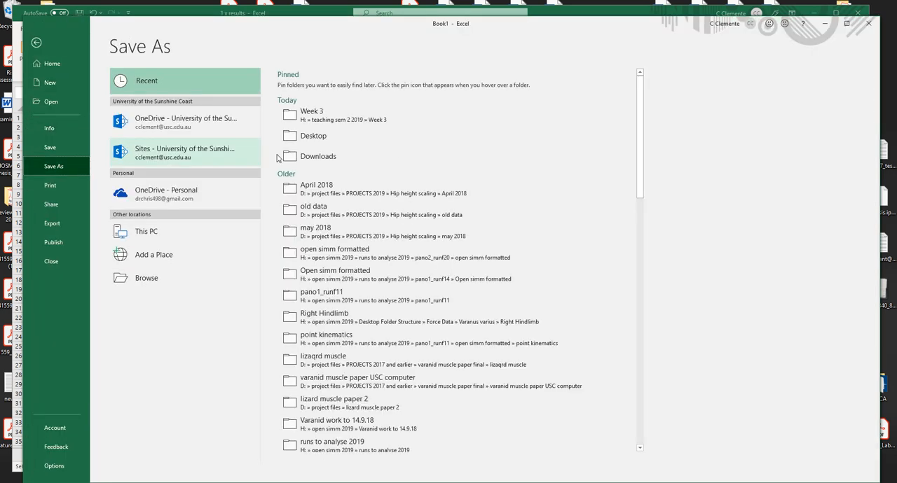
click(311, 139)
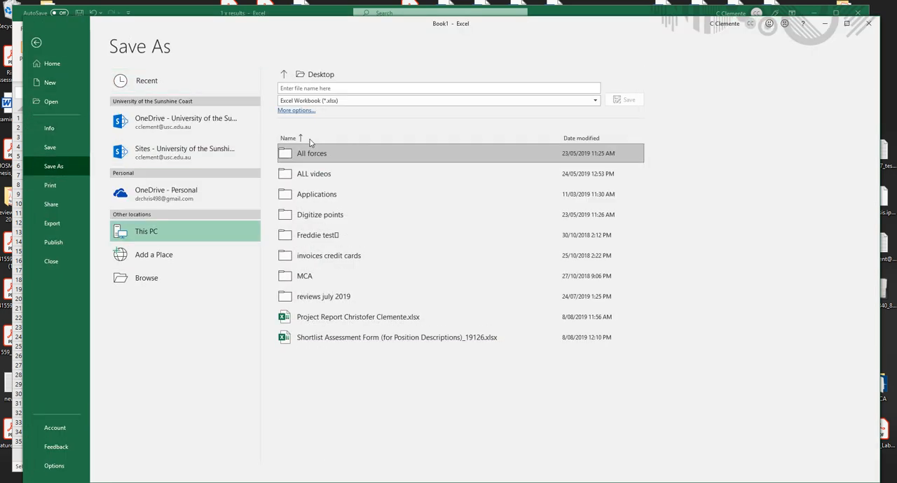
click(335, 101)
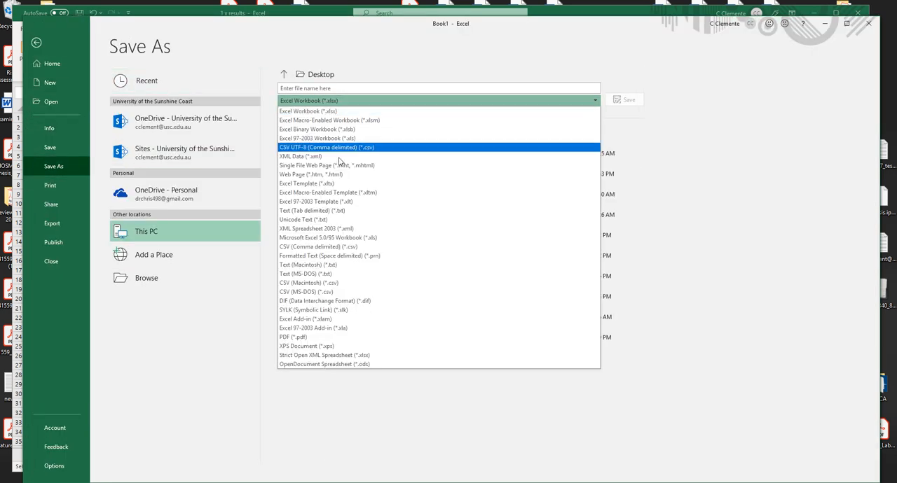
click(313, 248)
click(329, 87)
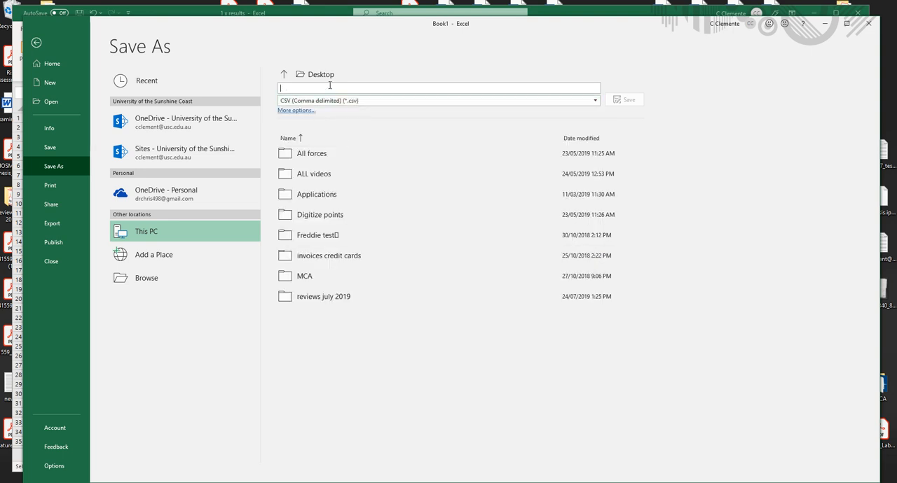
text(Ammonia23)
key(BackSpace)
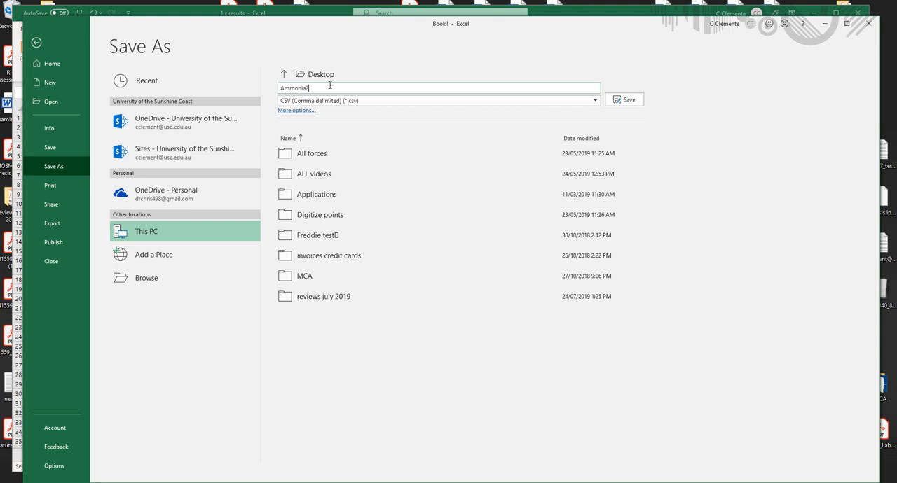
click(642, 100)
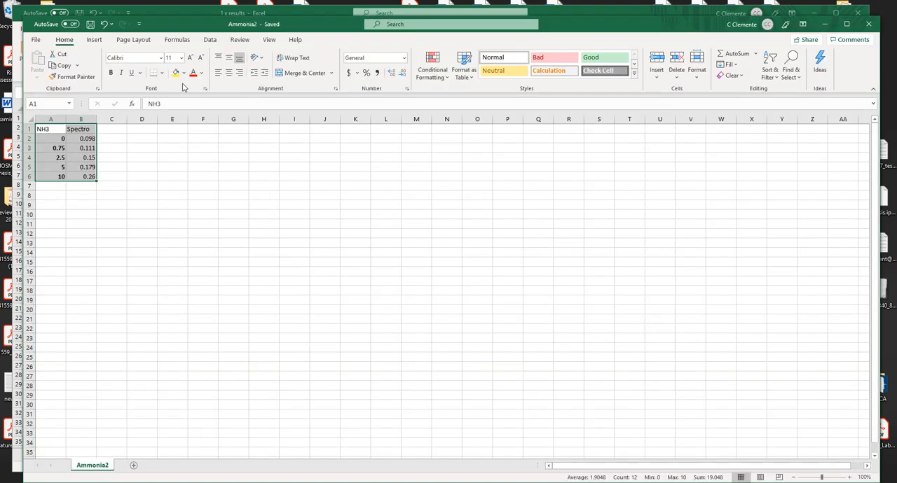
click(825, 25)
Shorten the urea standards table headers to Urea in A25 and Spectro in B25
scroll(55, 312, down, 2)
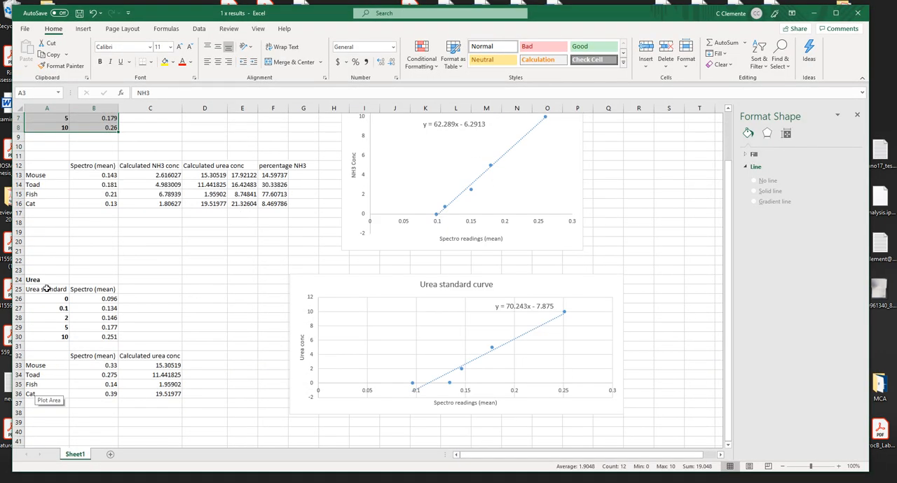
click(46, 289)
scroll(64, 210, up, 2)
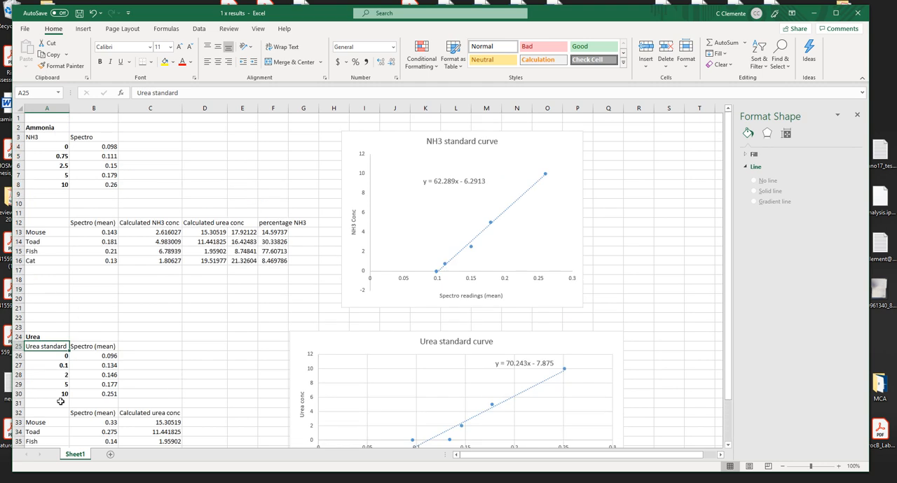
double_click(166, 94)
key(BackSpace)
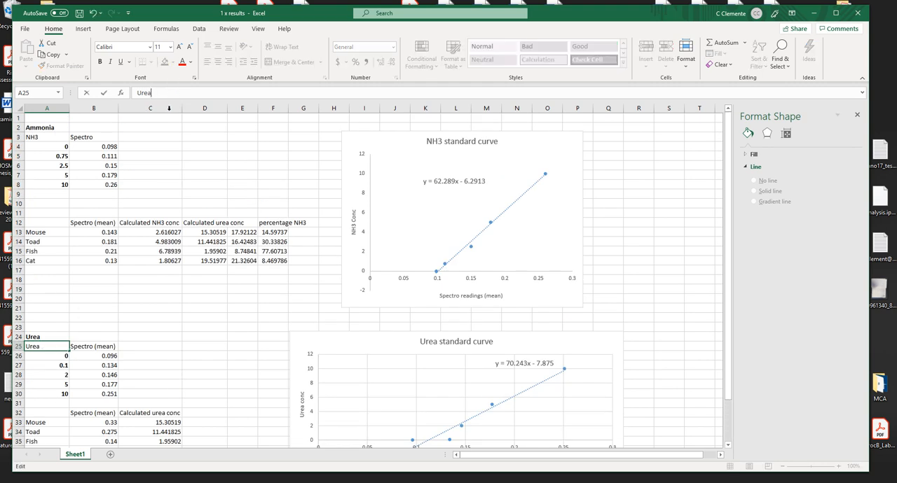
click(91, 347)
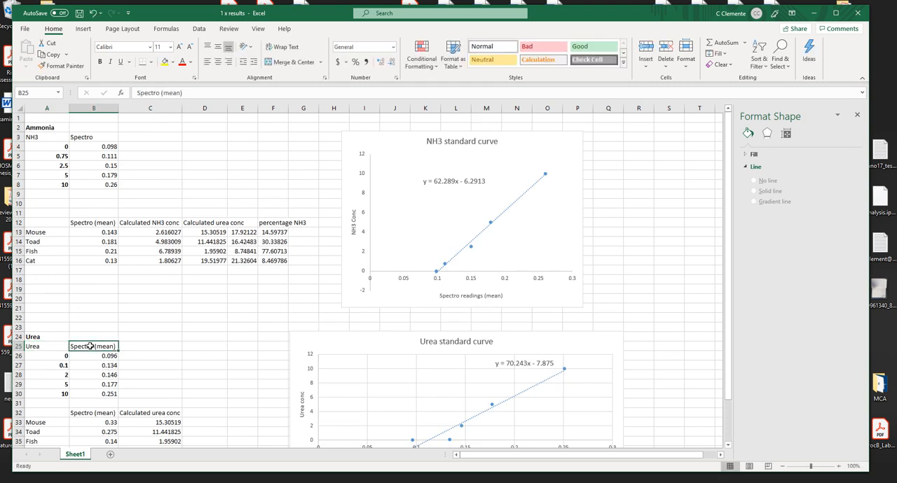
click(205, 93)
key(BackSpace)
key(BackSpace)
key(BackSpace)
key(BackSpace)
key(BackSpace)
key(BackSpace)
key(BackSpace)
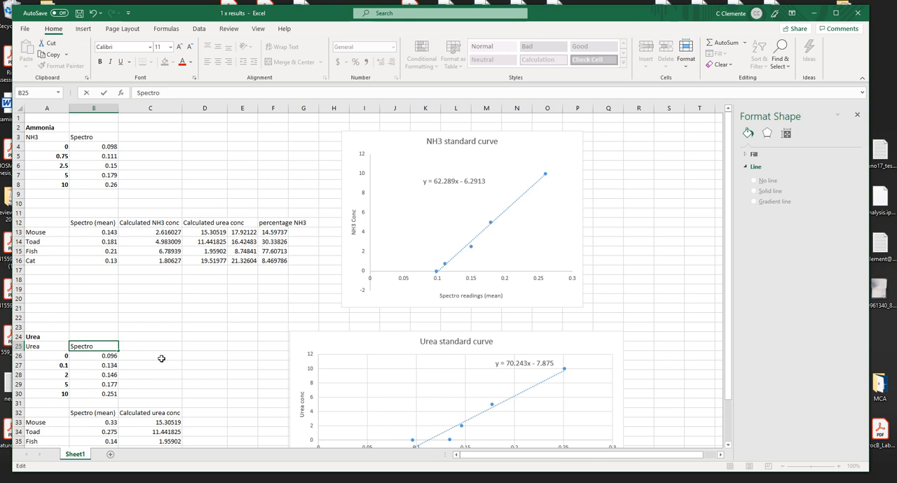
Copy the urea standards and their spectro readings in A25:B30 into a new blank workbook
drag(42, 346, 96, 396)
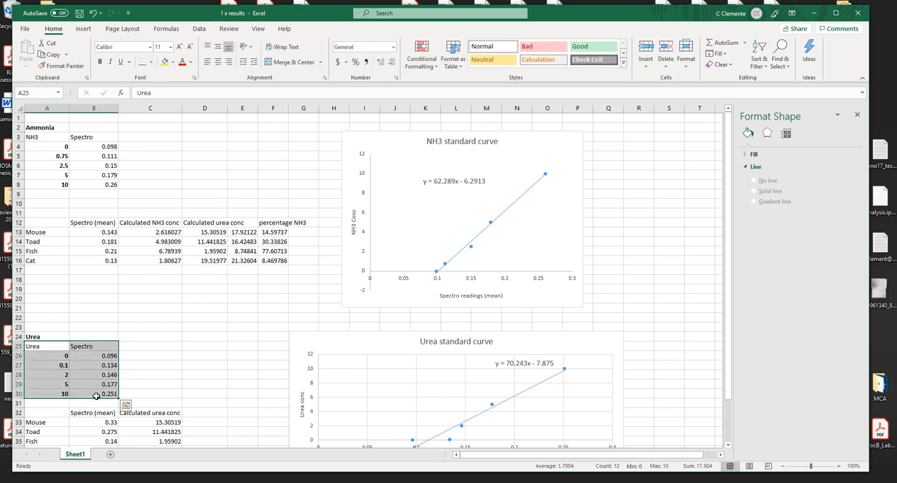
key(ctrl+c)
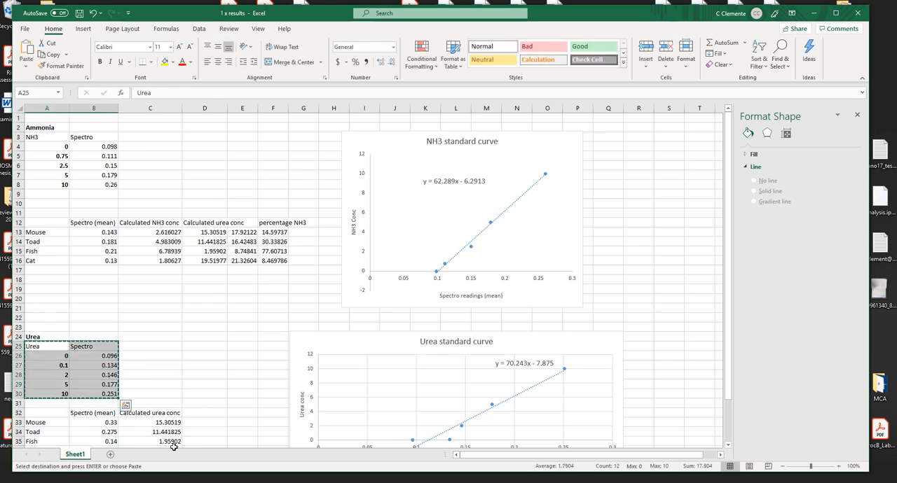
click(26, 32)
click(39, 71)
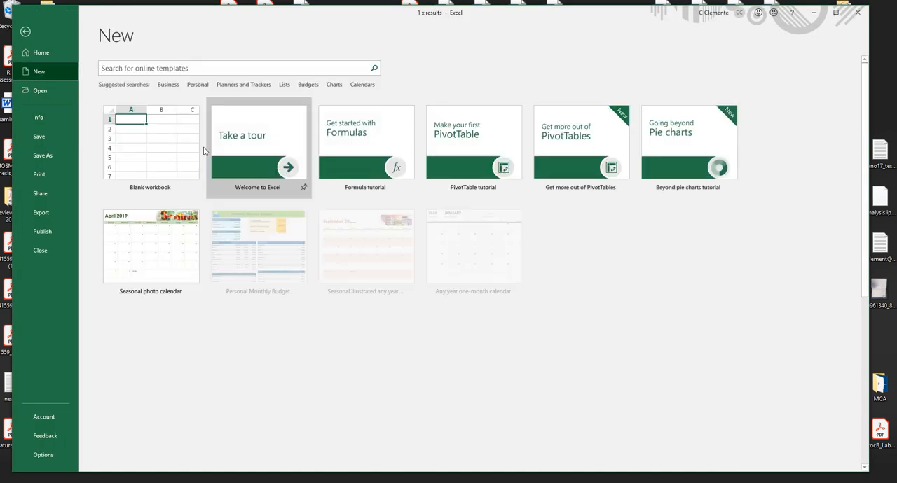
click(176, 144)
key(ctrl+v)
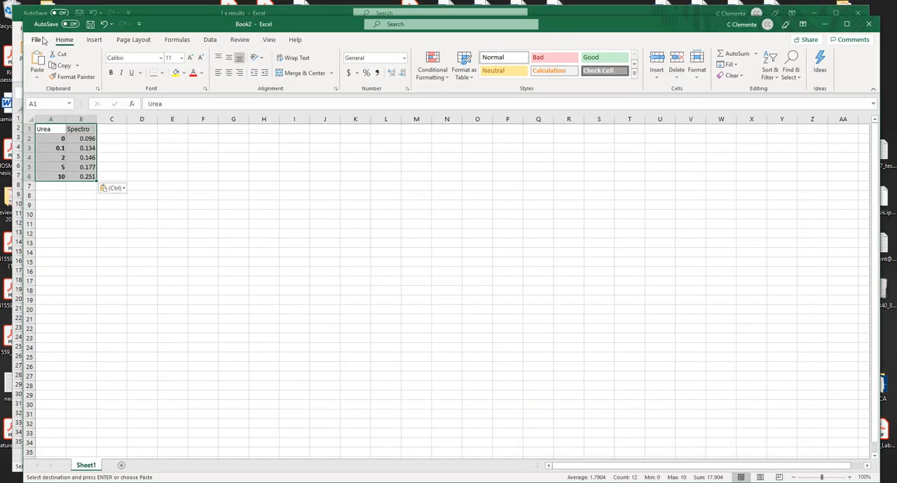
Save the urea workbook to the Desktop as a CSV (Comma delimited) file named Urea, and close it
click(38, 40)
click(62, 170)
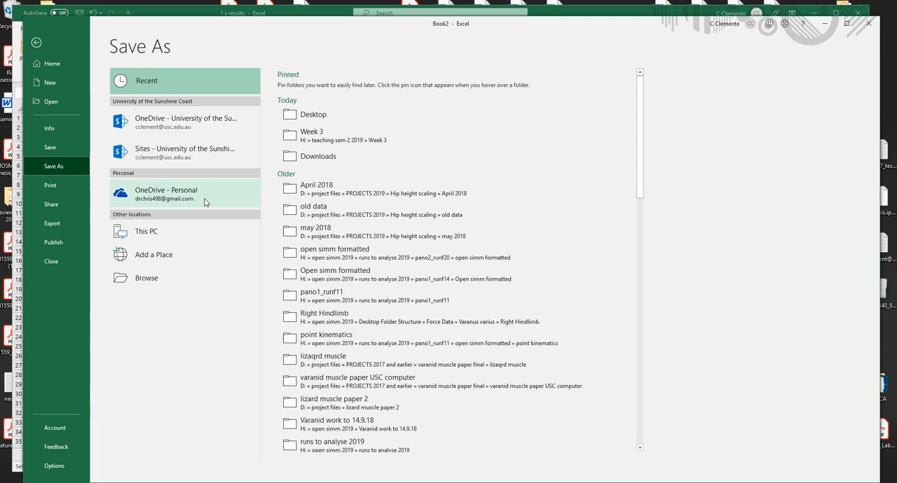
click(313, 115)
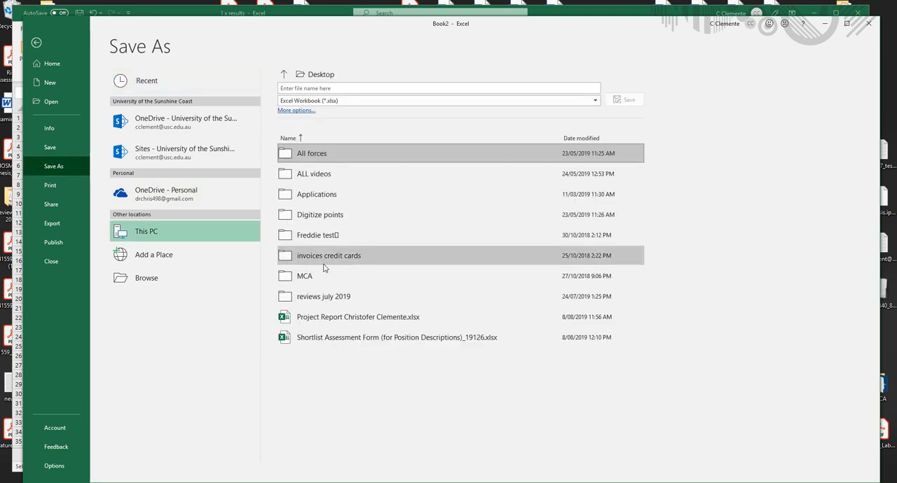
click(329, 100)
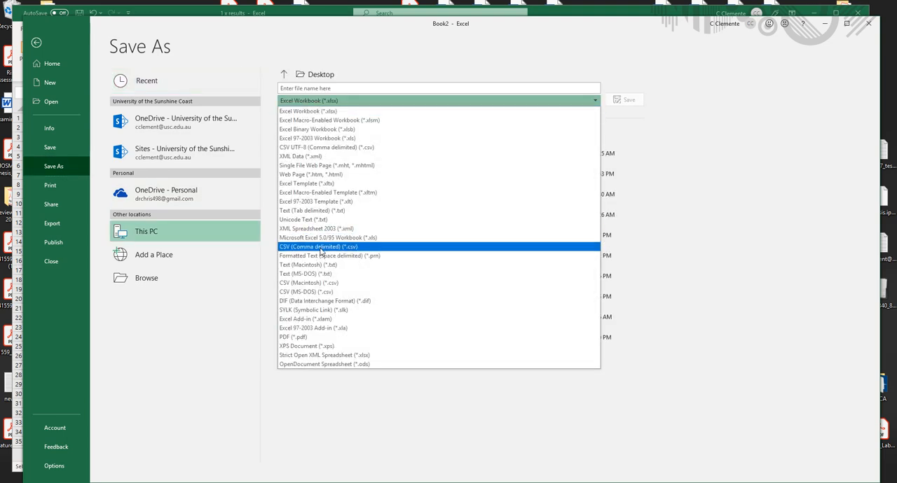
click(321, 247)
click(315, 88)
text(U)
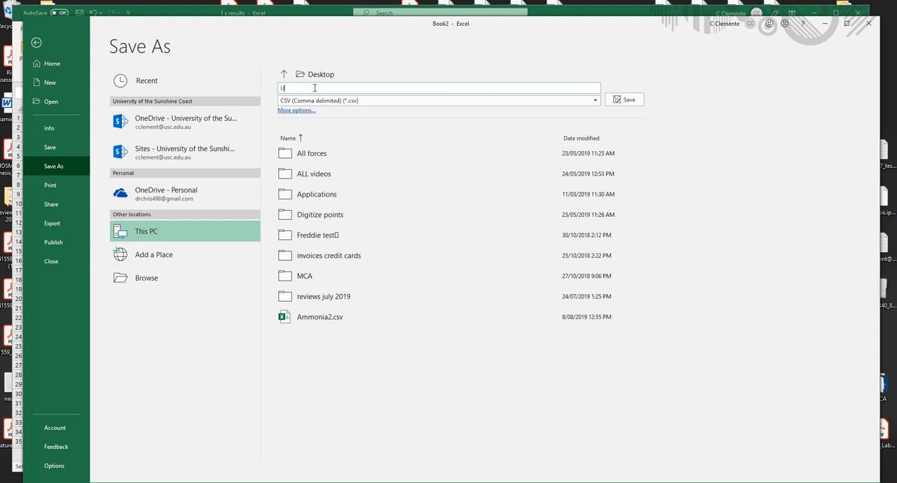
text(rea)
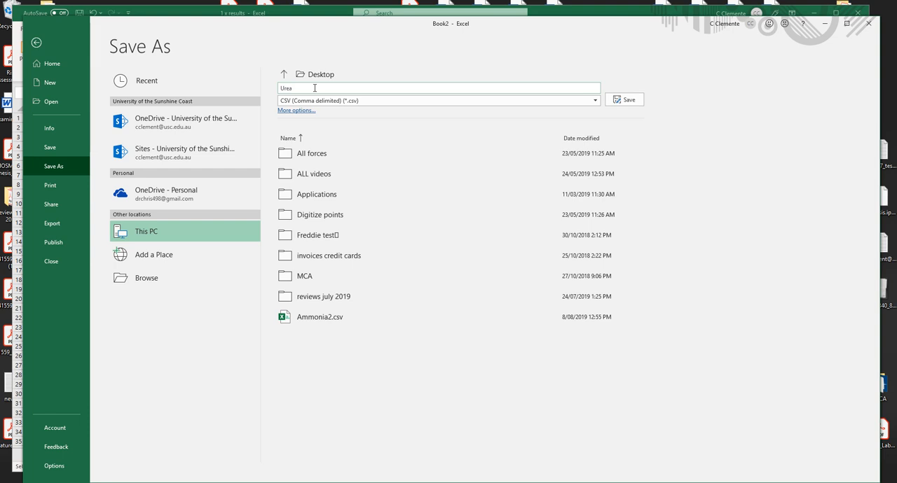
click(624, 99)
click(867, 25)
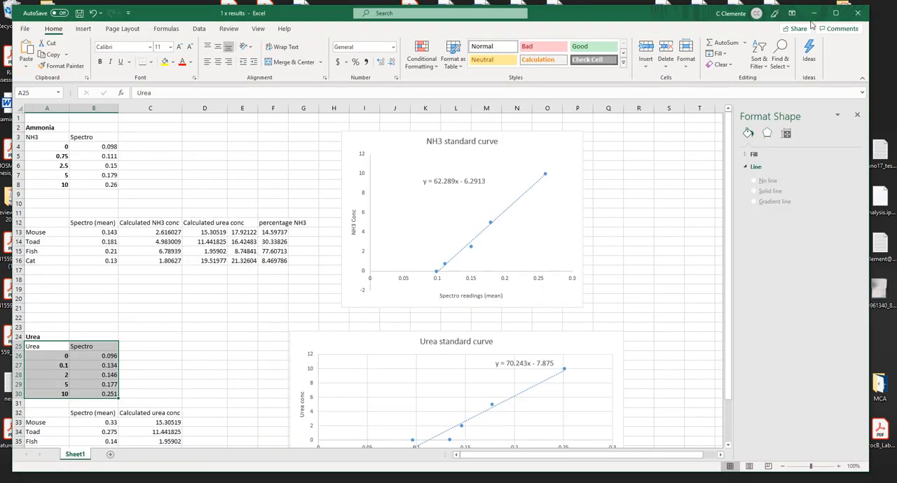
Switch to RStudio, show the Lab1_code_example2018.R script, and insert a blank line below the working directory comment
click(816, 12)
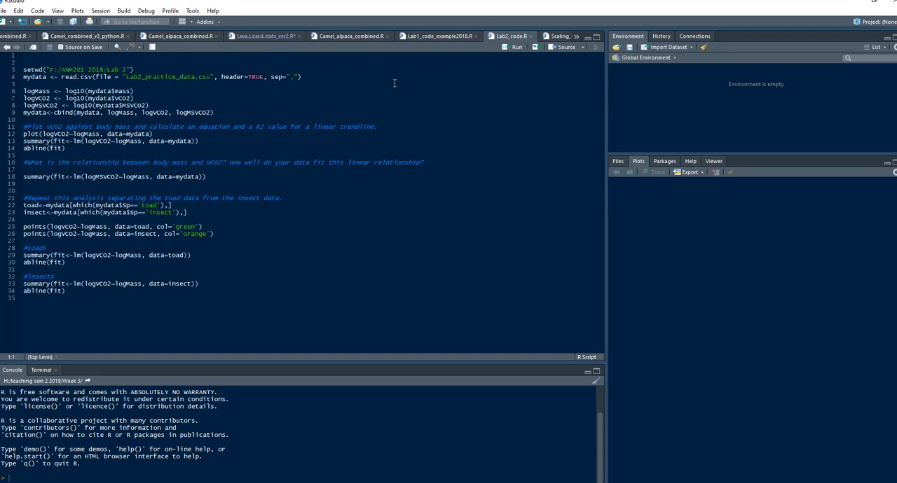
click(432, 37)
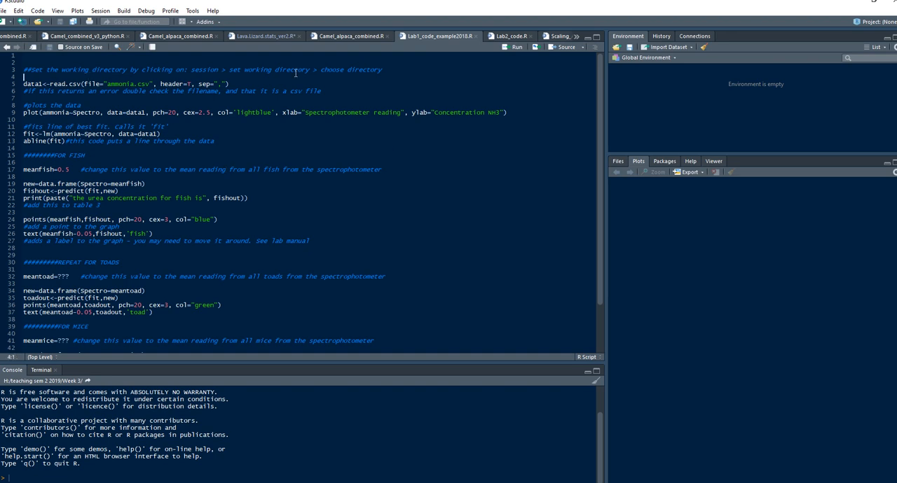
scroll(118, 102, down, 3)
scroll(100, 131, up, 3)
key(Return)
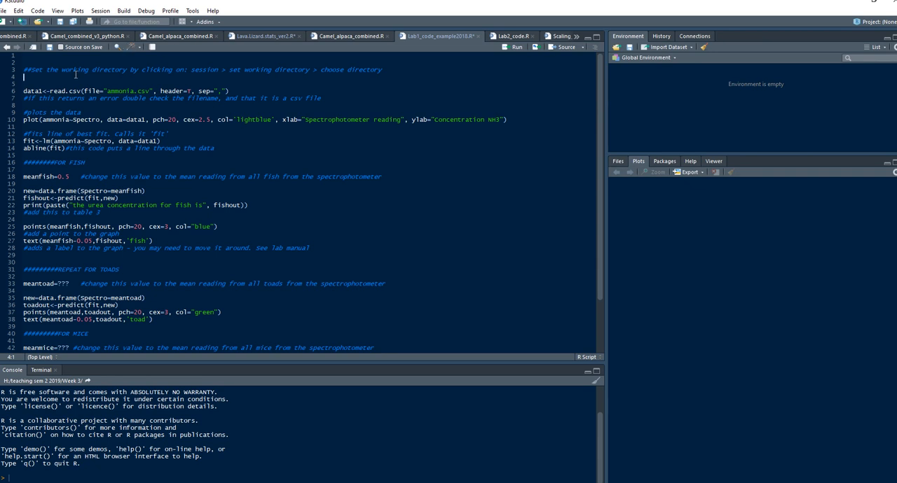
Set the R session's working directory to the Desktop and check its file listing for Ammonia2.csv and Urea.csv
click(102, 12)
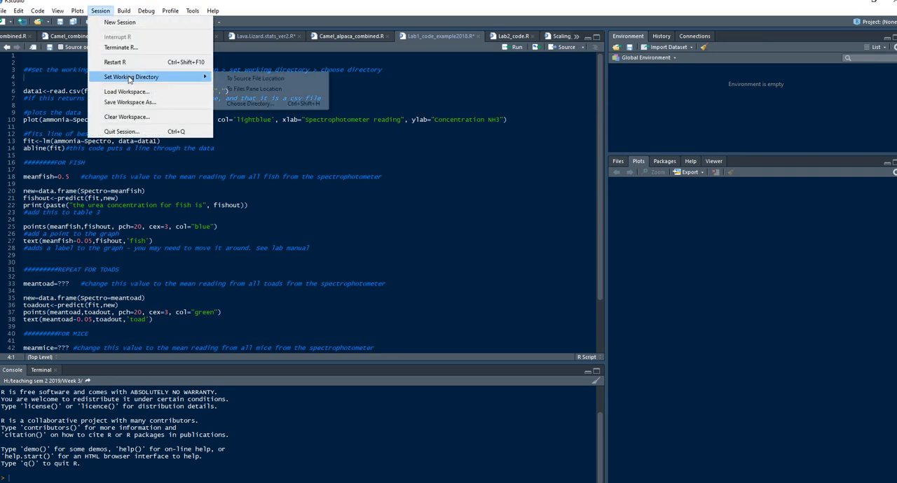
mouse_move(168, 77)
click(245, 104)
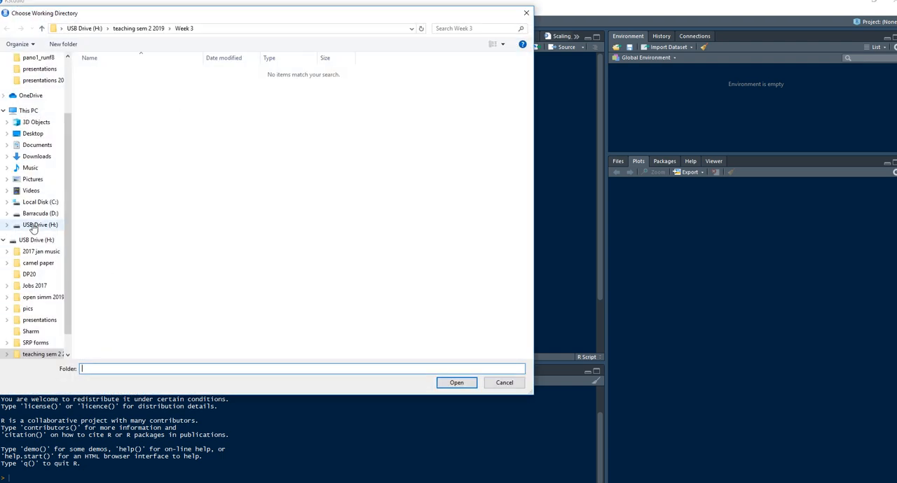
click(34, 133)
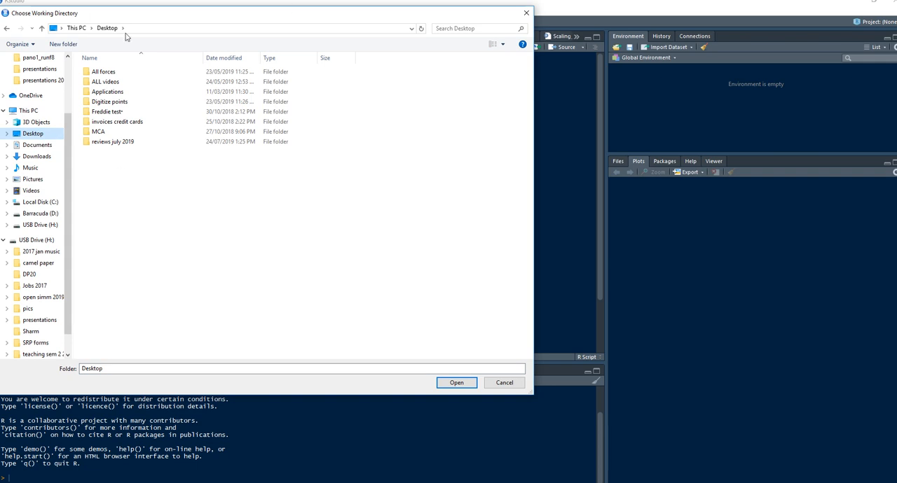
click(449, 384)
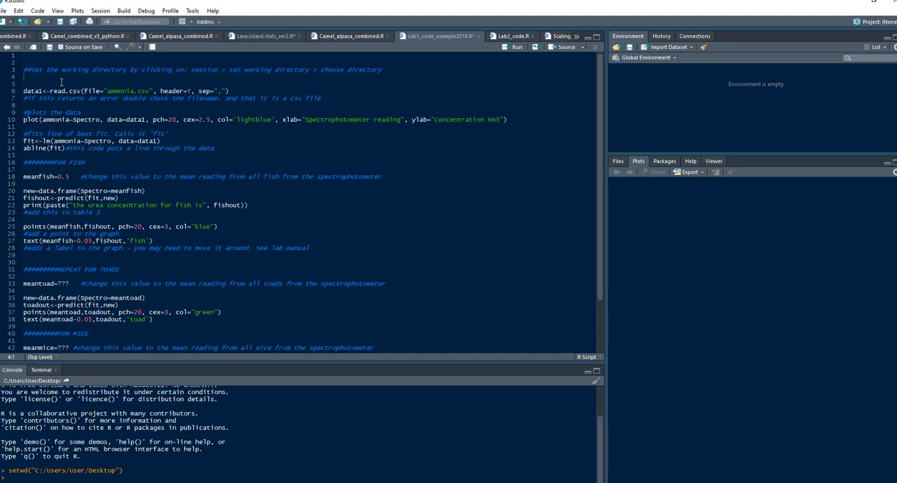
click(618, 161)
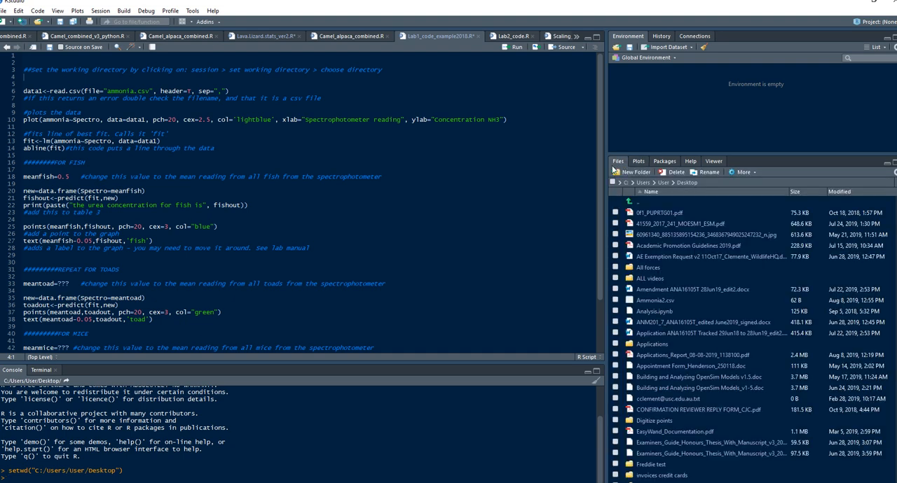
scroll(690, 283, down, 8)
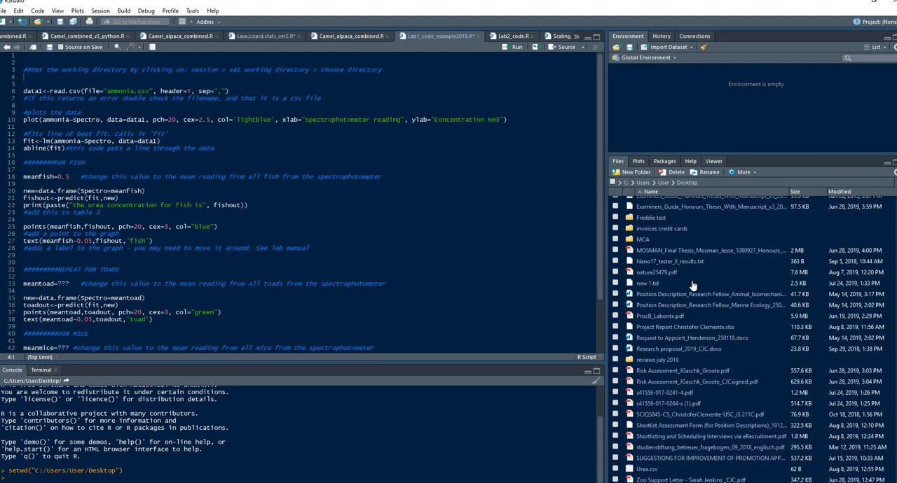
scroll(692, 285, up, 8)
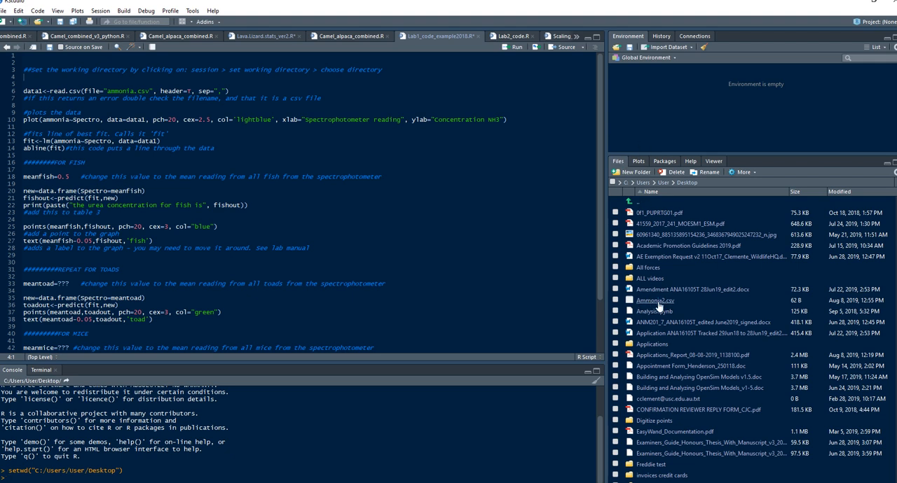
scroll(659, 306, down, 7)
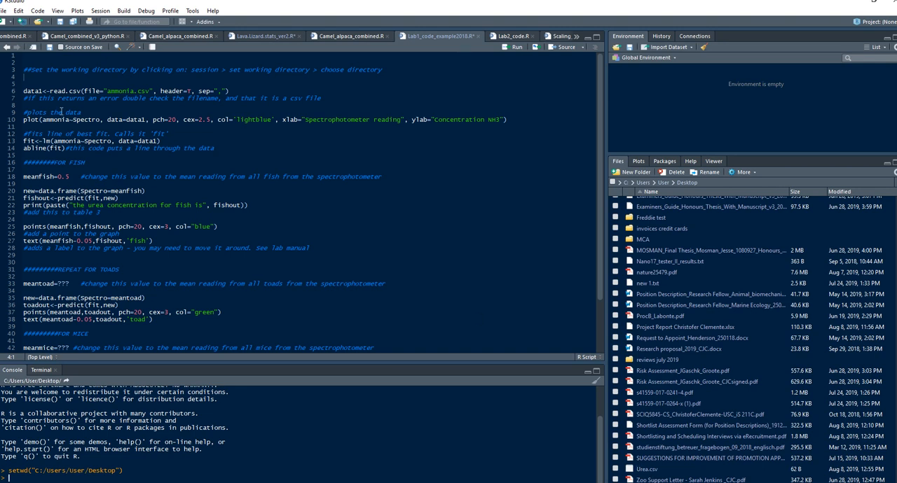
Change the file name in the script's read.csv line to ammonia2.csv and review the data1 name and header=T argument
click(133, 90)
text(2)
click(23, 91)
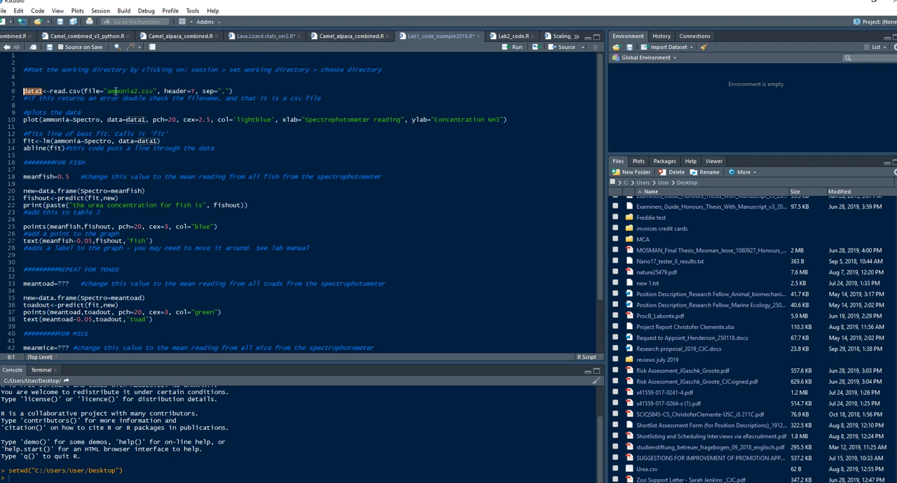
drag(164, 91, 196, 91)
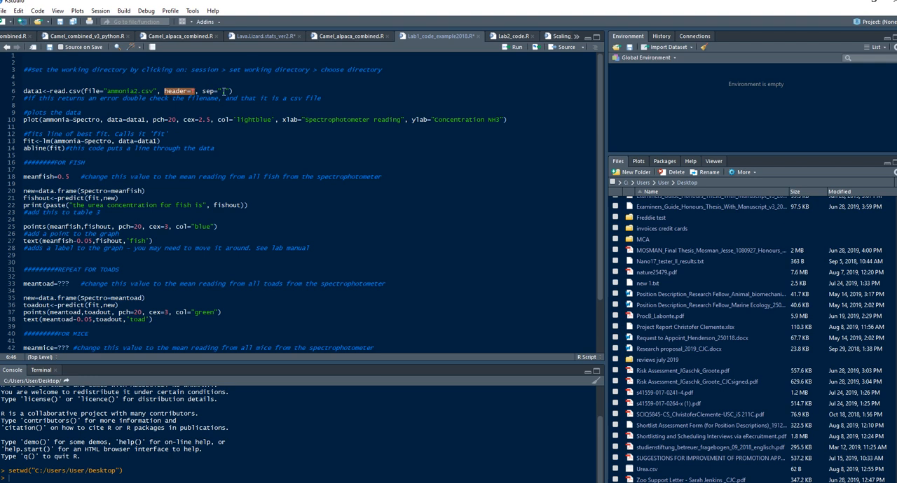
Run the script's read.csv line with sep="," and expand data1 in the environment to check its variables
click(223, 91)
text(,)
key(ctrl+Return)
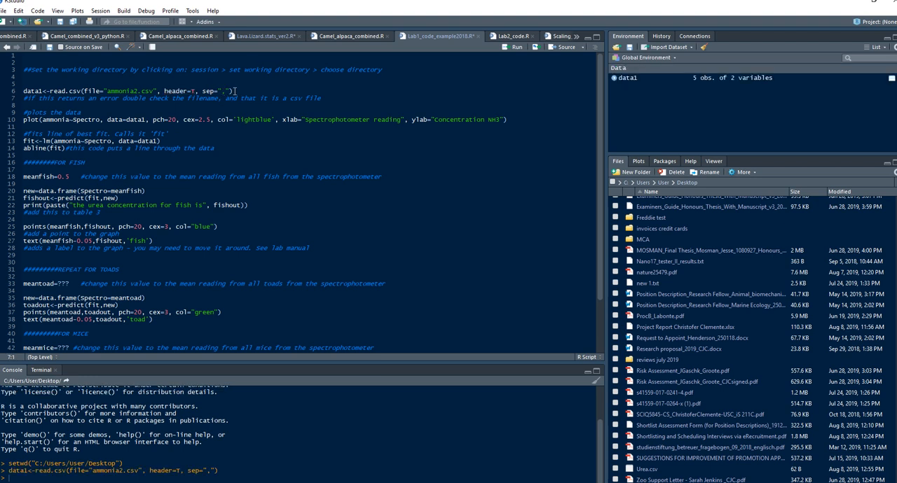
click(615, 77)
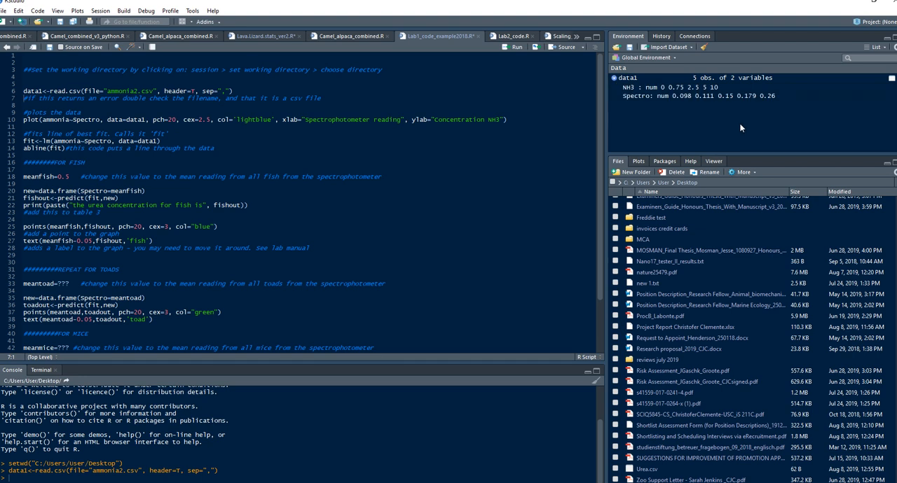
click(242, 92)
Replace ammonia with NH3 in the plot formula, review its arguments, and run the line to plot the standards
double_click(83, 120)
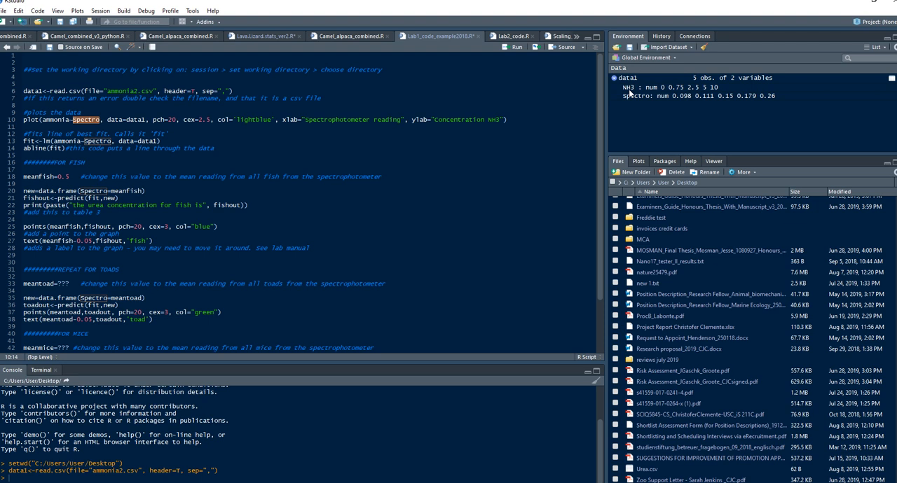
double_click(47, 120)
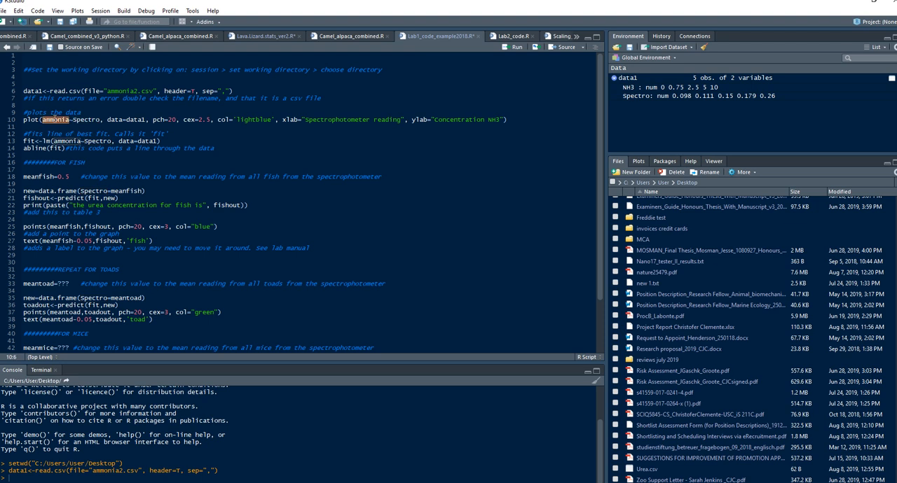
text(NH3)
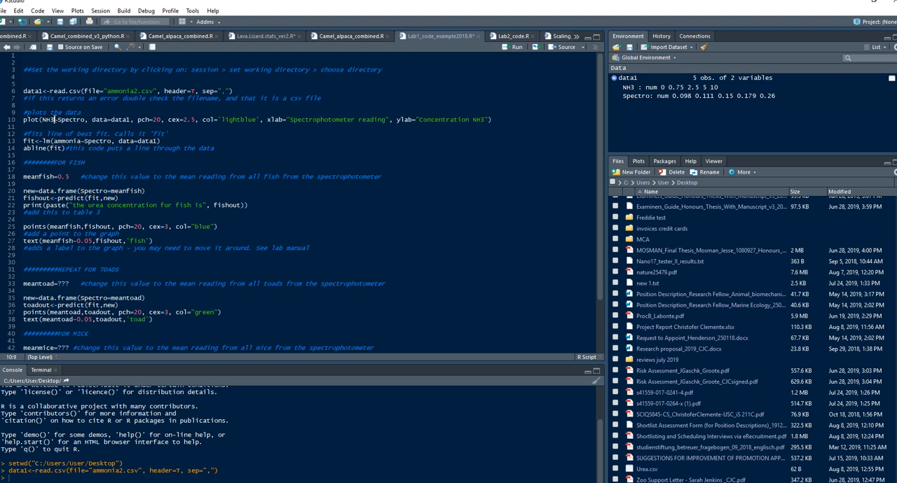
double_click(119, 120)
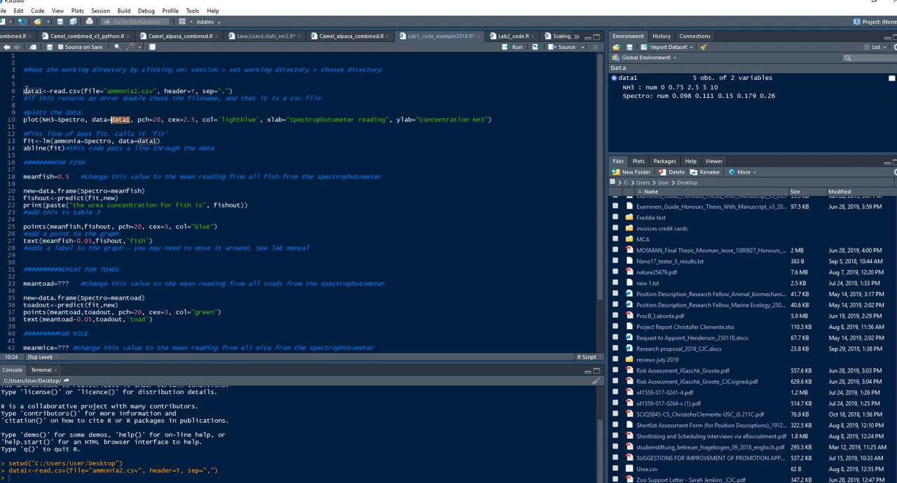
double_click(146, 119)
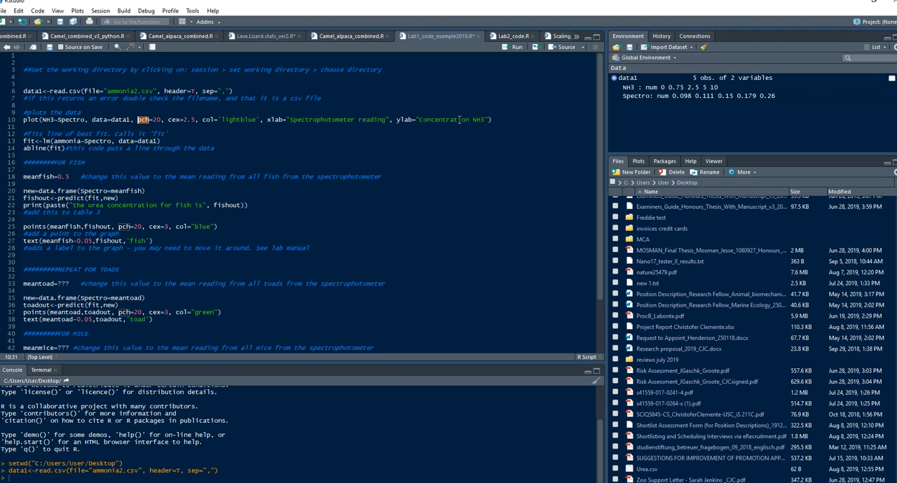
click(496, 119)
key(ctrl+Return)
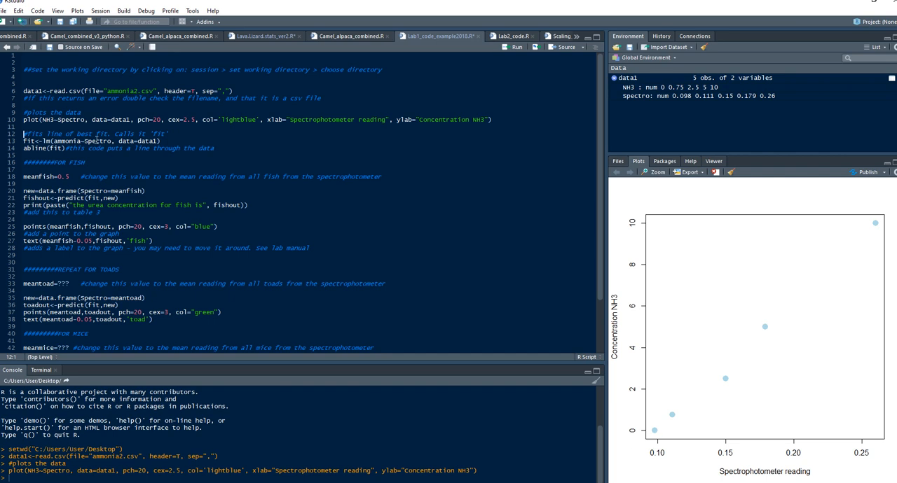
Change the lm formula in the best-fit line to NH3~Spectro
click(175, 141)
click(46, 140)
double_click(46, 141)
click(42, 120)
double_click(67, 141)
text(NH3)
click(145, 140)
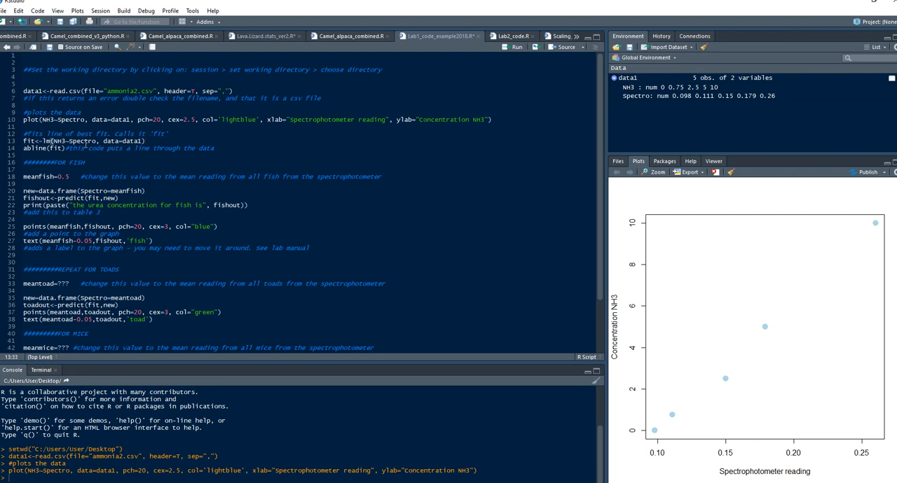
Run the fit line and the abline line to draw the line of best fit through the plotted standards
double_click(133, 141)
click(155, 142)
key(ctrl+Return)
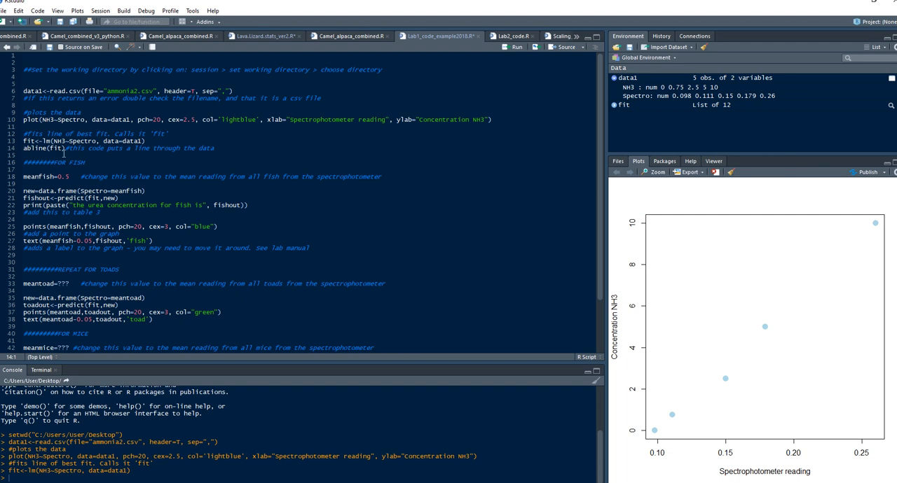
key(ctrl+Return)
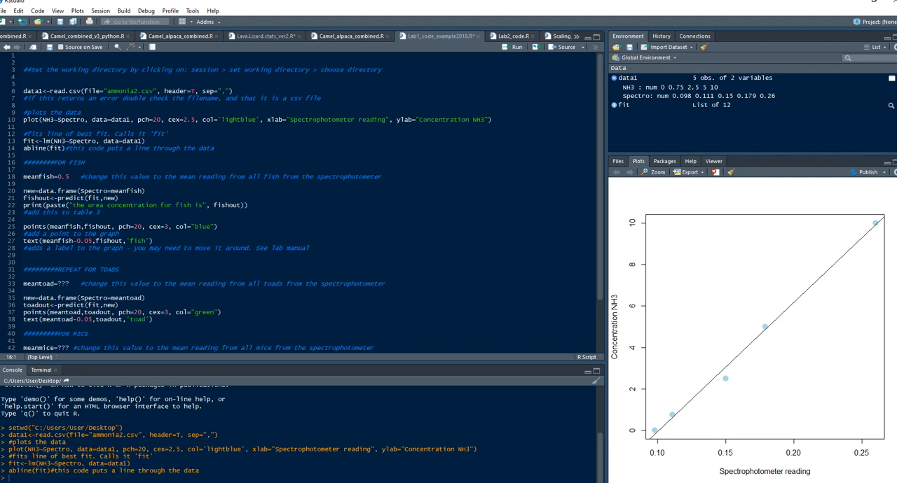
Switch to the results workbook in Excel, look up the fish's mean spectrophotometer reading, and return to RStudio
click(77, 454)
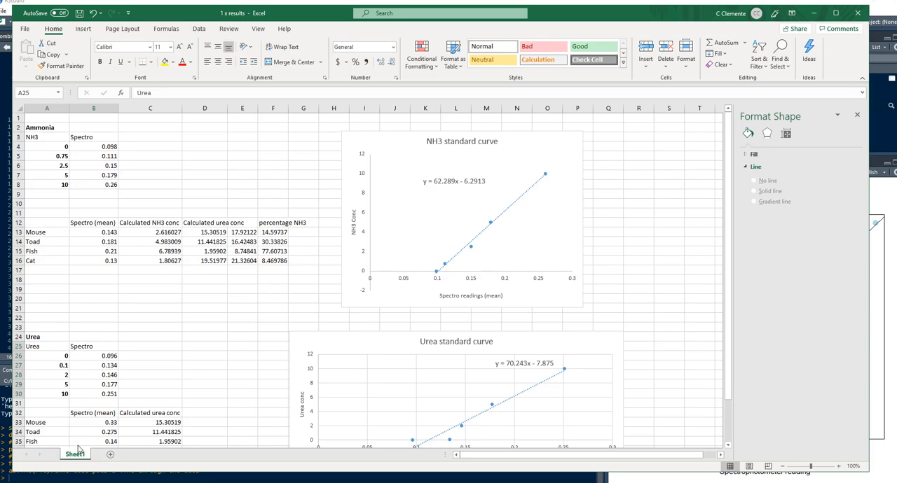
click(88, 205)
click(40, 252)
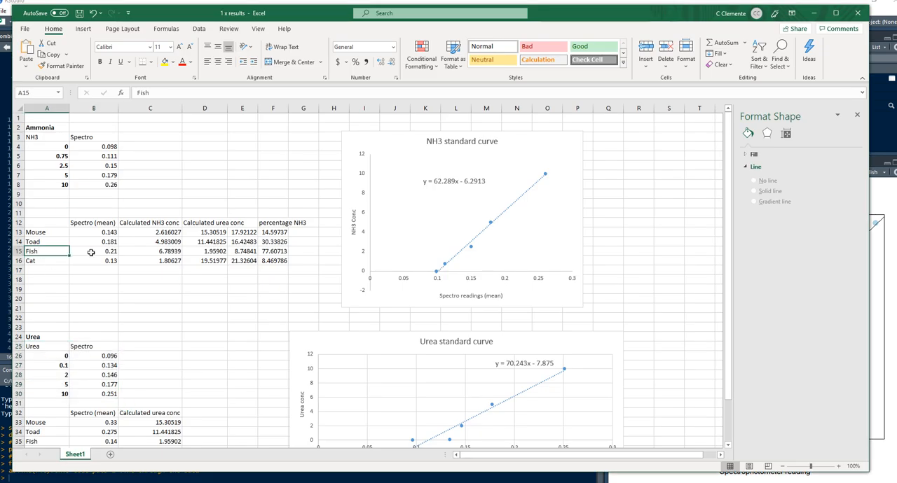
click(92, 252)
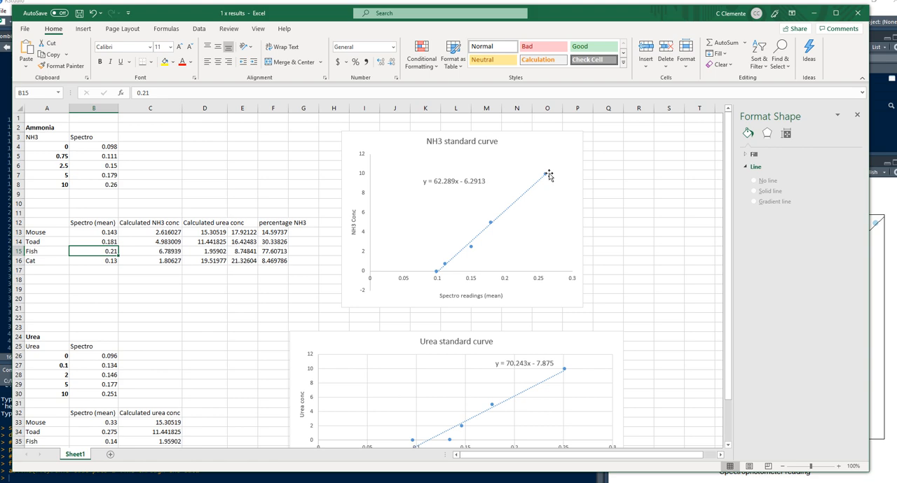
click(813, 12)
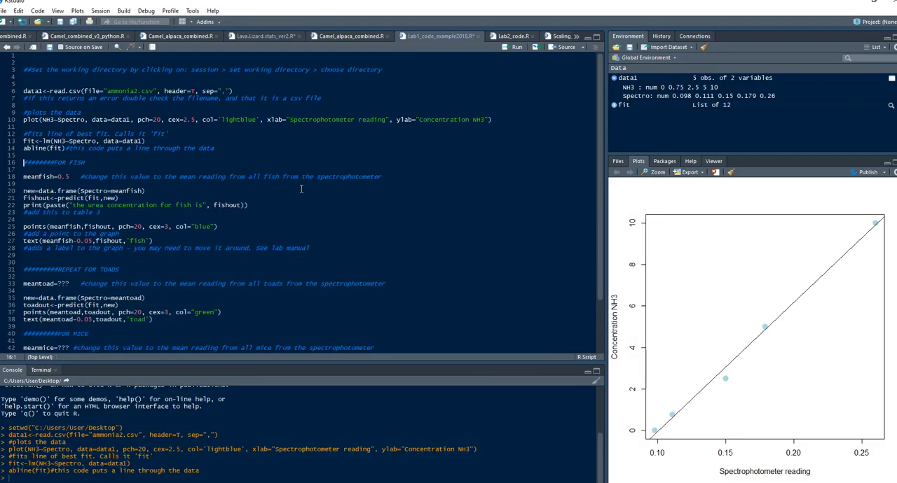
Set meanfish to 0.21 and run that line and the line creating the new data frame from it
double_click(68, 176)
text(22)
key(ctrl+Return)
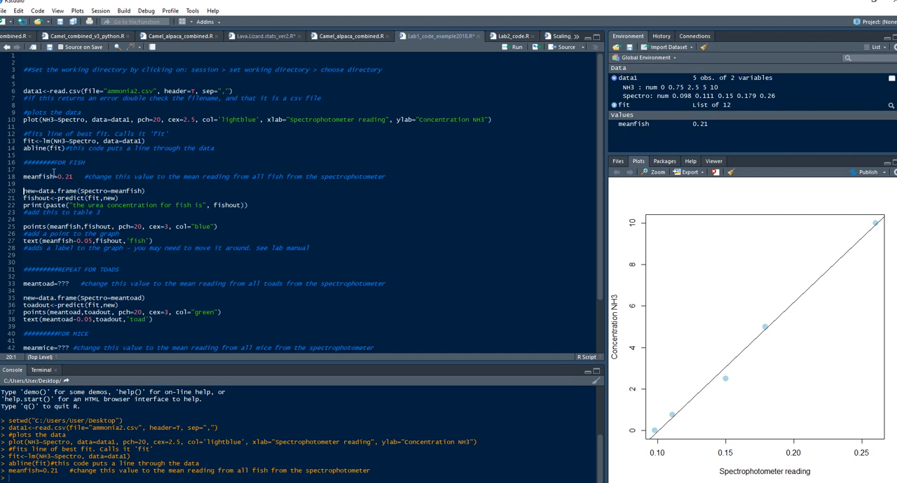
click(163, 193)
key(ctrl+Return)
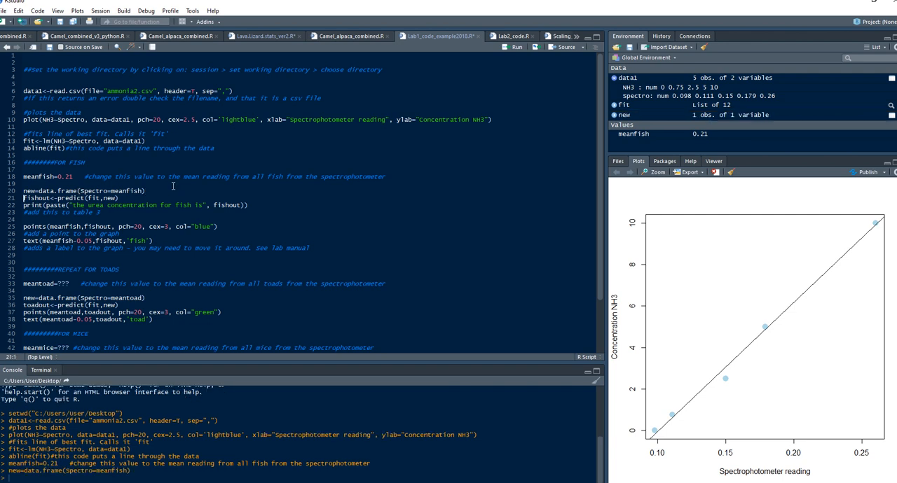
Run the fishout predict line and the print line to output the predicted fish concentration
double_click(69, 198)
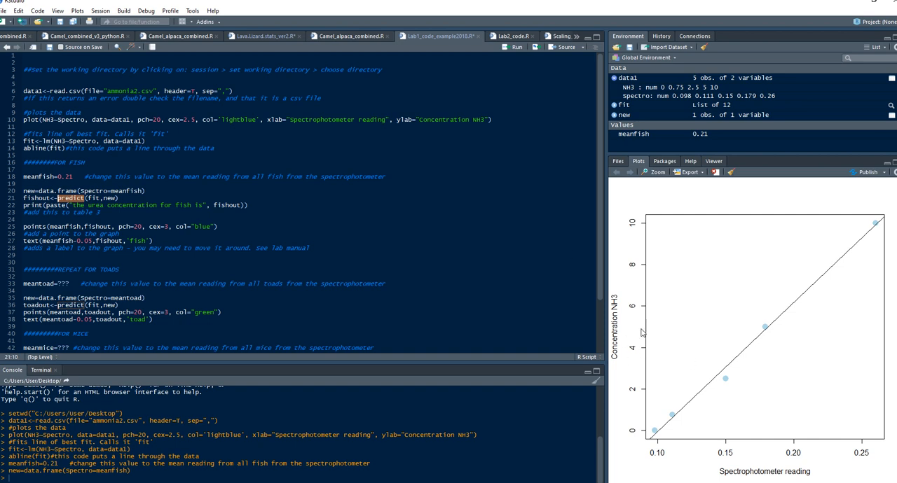
click(124, 199)
key(ctrl+Return)
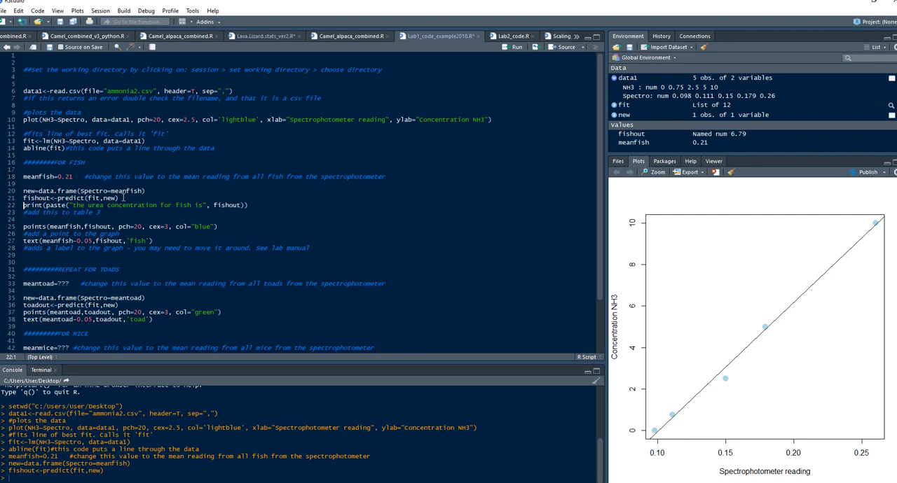
key(ctrl+Return)
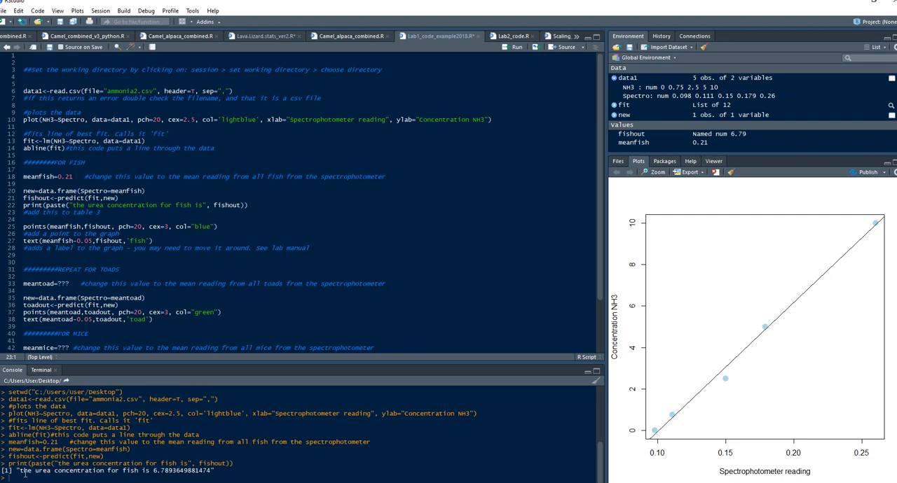
drag(153, 471, 172, 471)
Insert the line points(0.21,6.78) below the fish points line and run it to mark the fish on the graph
click(67, 227)
click(250, 227)
key(Return)
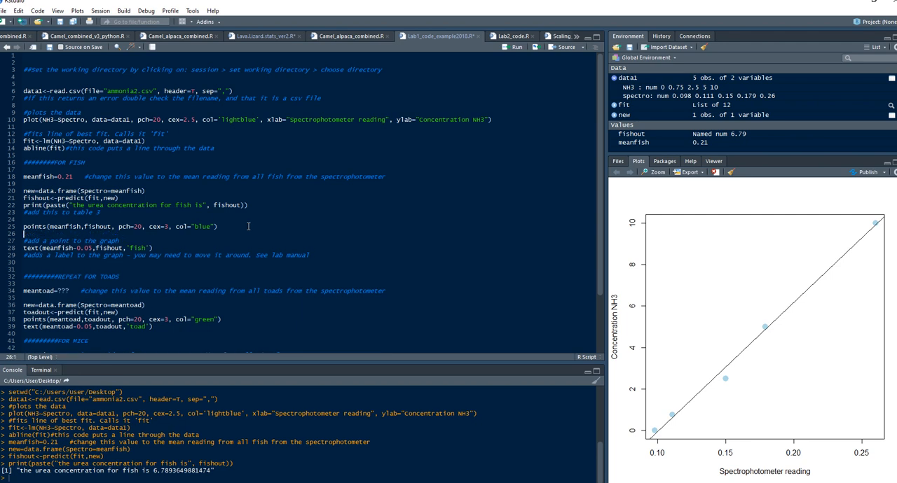
text(points()
text(0.21,)
text(6.78))
key(ctrl+Return)
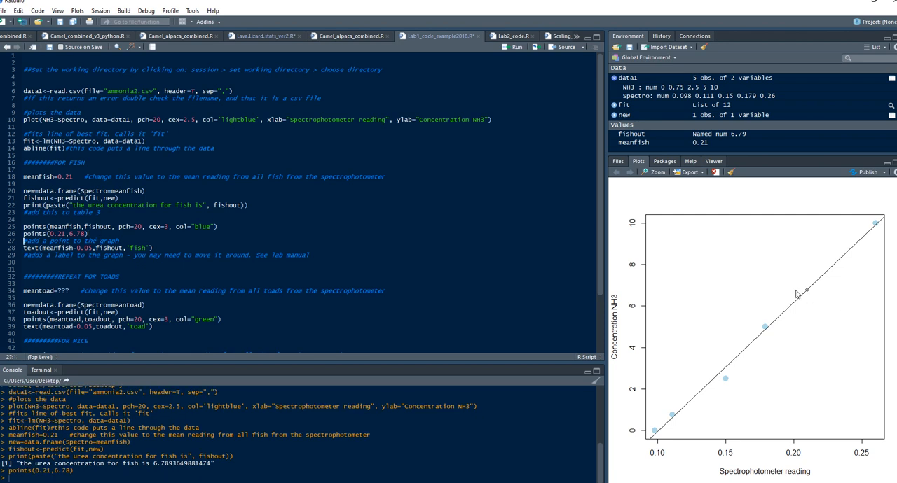
Review the fish points line's arguments, set its cex to 4, and run it to plot the blue fish point
double_click(62, 227)
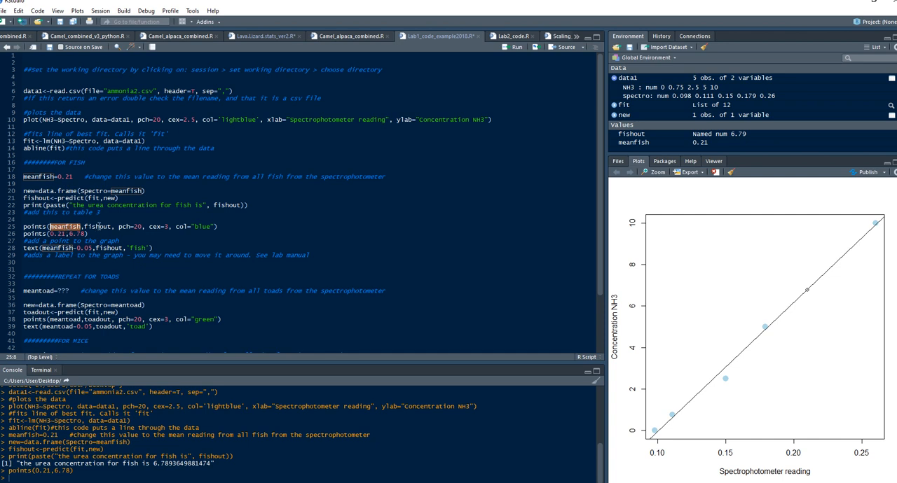
click(99, 227)
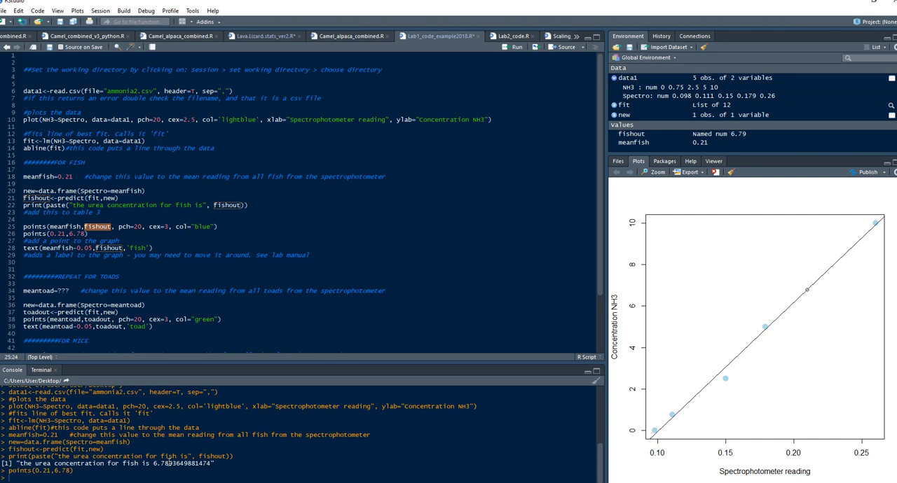
key(Left)
key(Left)
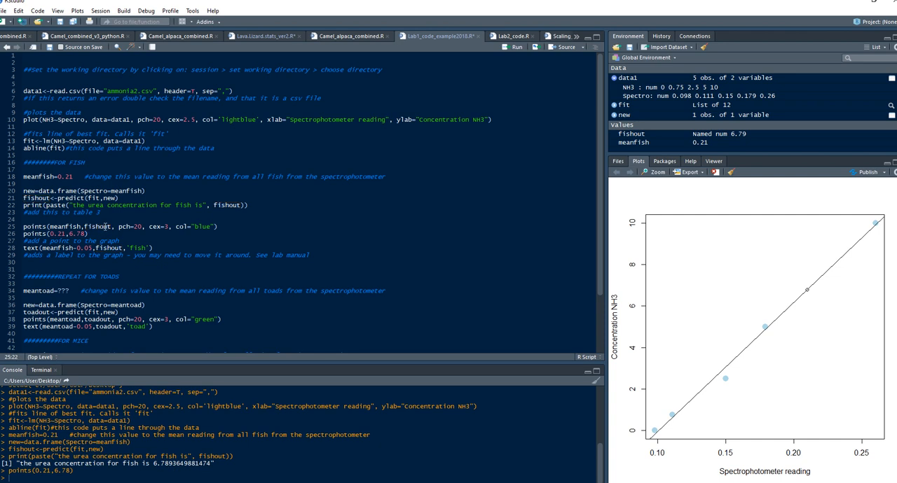
click(59, 226)
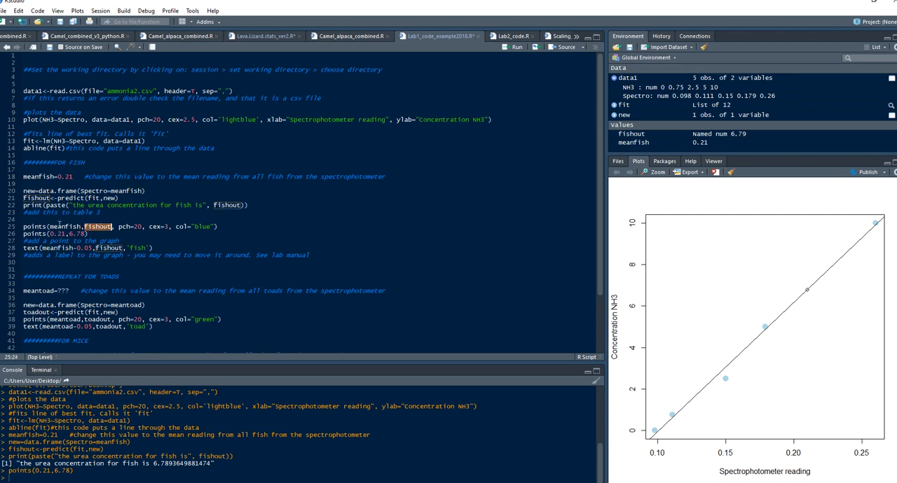
double_click(101, 226)
drag(120, 226, 143, 226)
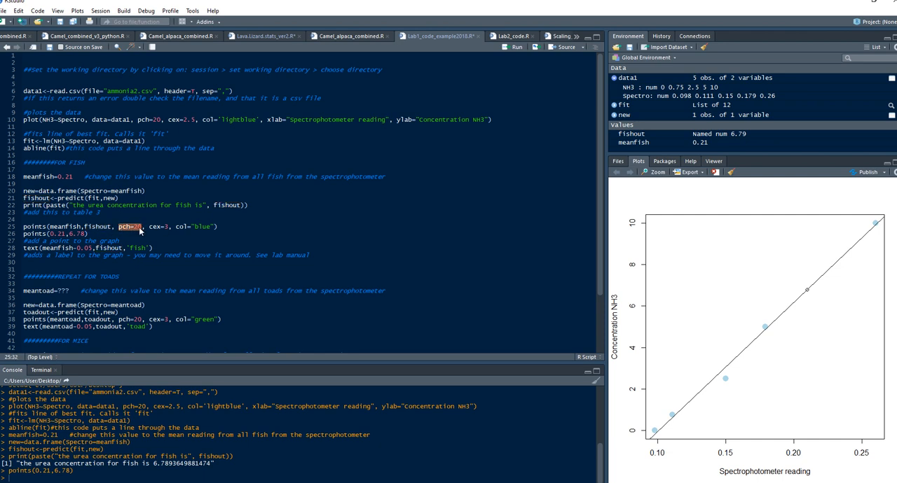
drag(150, 226, 168, 227)
double_click(167, 226)
text(4)
text(e)
click(222, 229)
key(ctrl+Return)
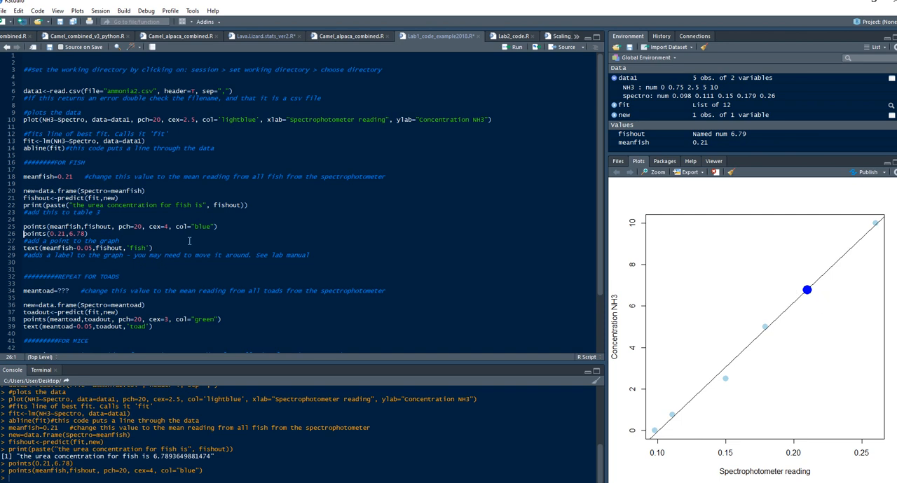
Change the label in the fish text line to 'goldfish'
click(164, 248)
drag(127, 248, 149, 247)
click(129, 248)
text(gold)
click(173, 249)
Examine how the meanfish-0.05 and fishout arguments of the text line relate to the coordinates in the points line
click(124, 248)
double_click(93, 249)
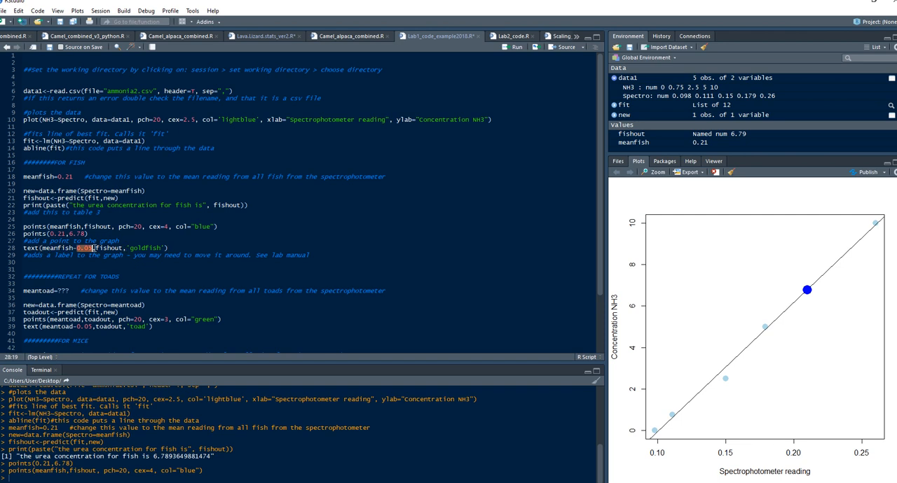
double_click(43, 248)
double_click(60, 227)
double_click(98, 227)
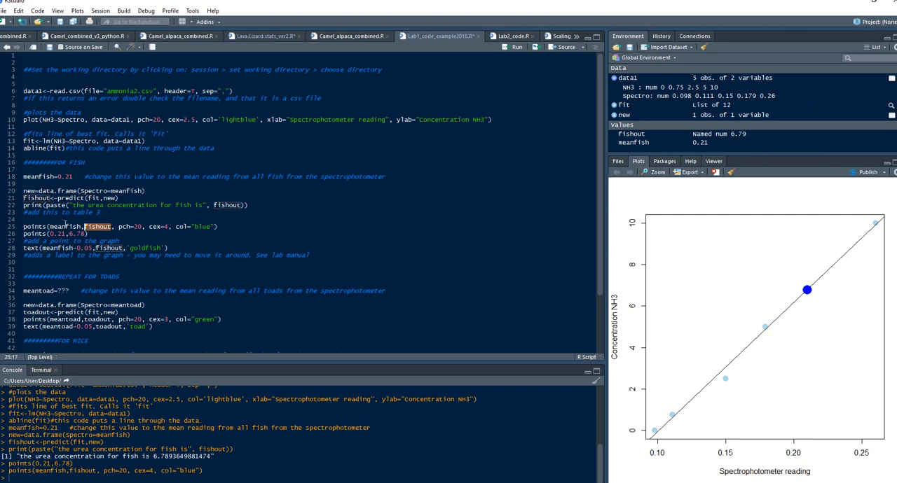
double_click(68, 227)
click(99, 228)
double_click(99, 228)
double_click(53, 249)
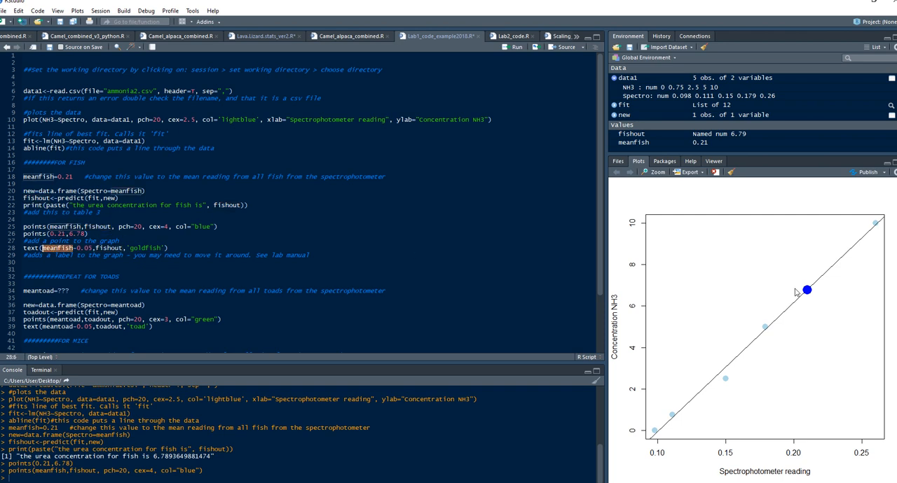
double_click(59, 249)
click(111, 248)
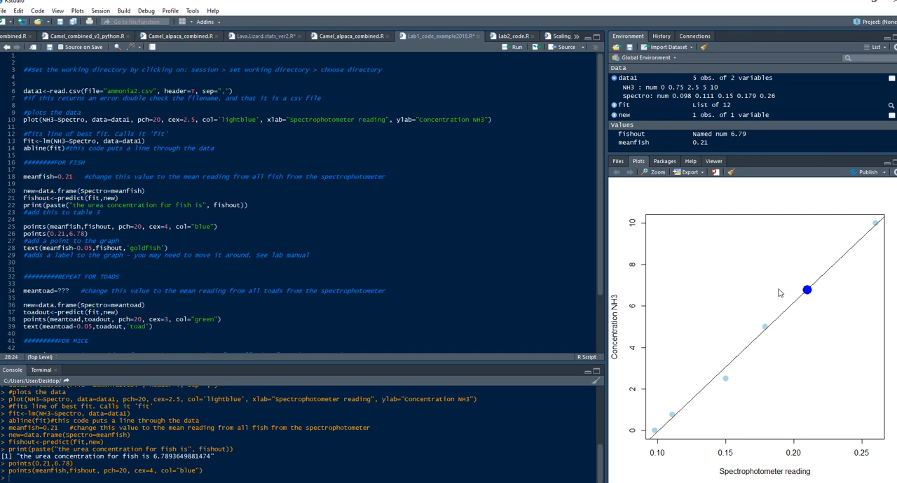
Run the goldfish text line, change its offset to meanfish-0.01, and run it again
click(187, 246)
key(ctrl+Return)
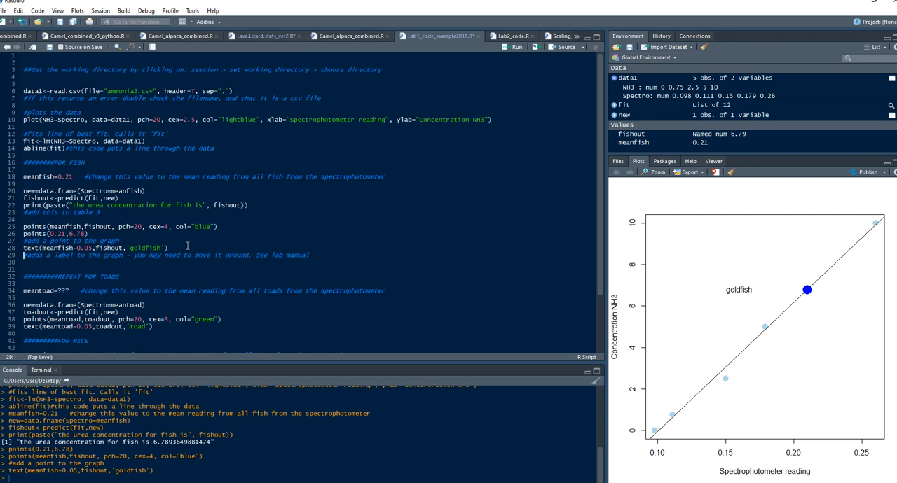
click(90, 249)
click(175, 248)
key(ctrl+Return)
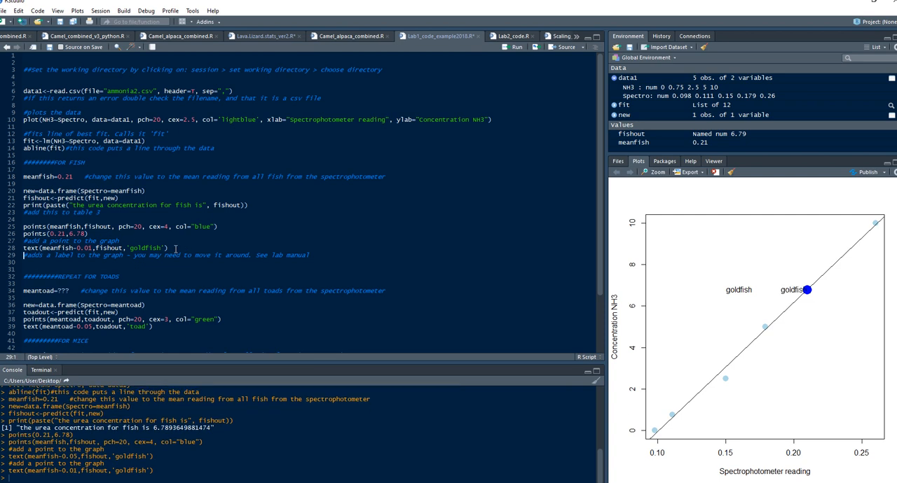
Change the goldfish label's offset to meanfish-0.02 and rerun the text line
click(91, 248)
key(BackSpace)
text(2)
key(ctrl+Return)
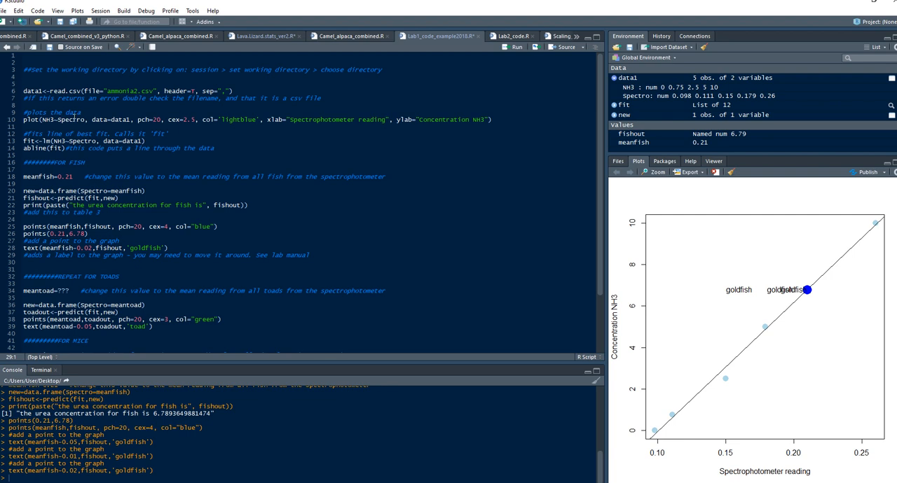
Rerun the script from the plot line through the goldfish text line to redraw the graph with a single label
drag(24, 119, 180, 247)
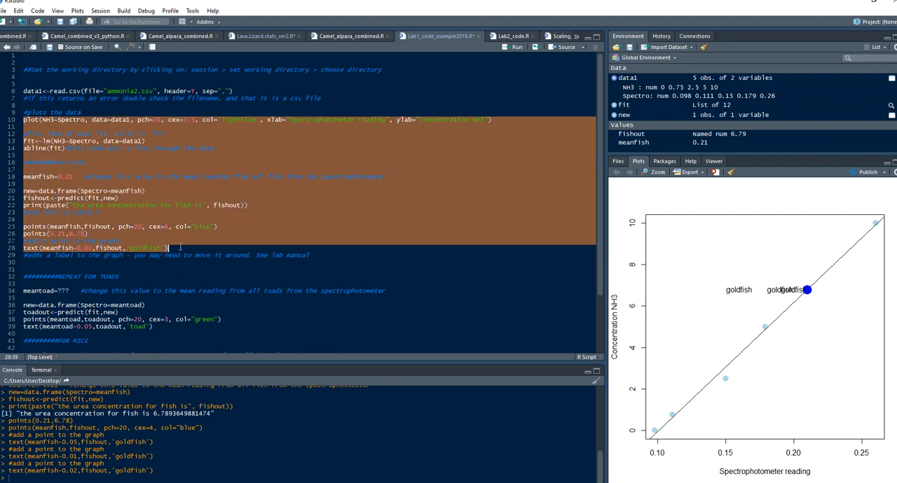
key(ctrl+Return)
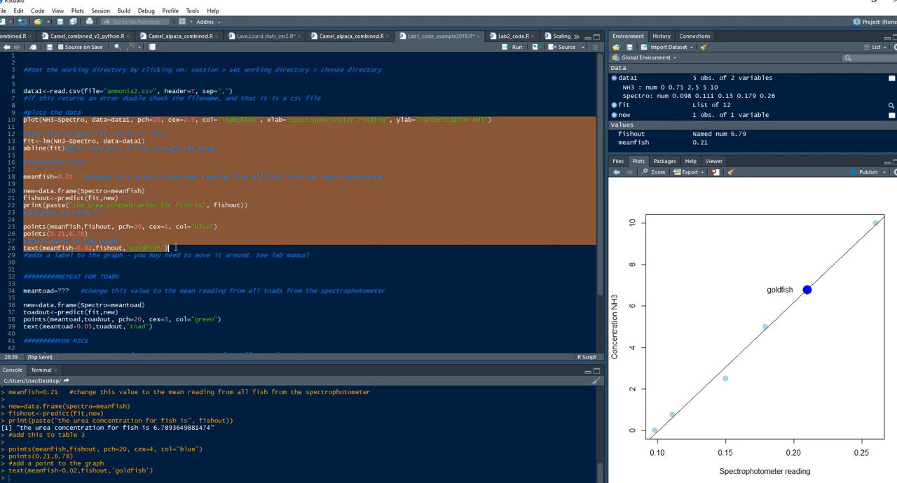
click(62, 297)
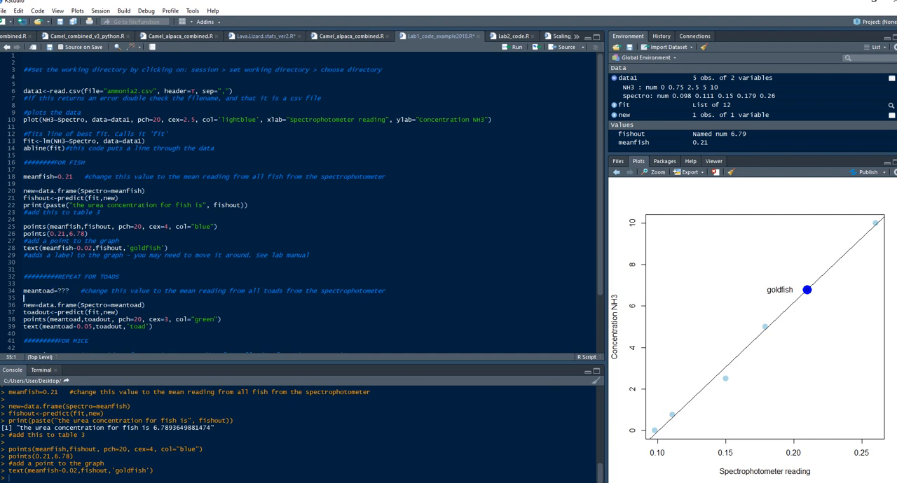
Look up the toad's mean NH3 spectrophotometer reading in the Excel results workbook, set meantoad to 0.181 in RStudio and run that line
click(113, 449)
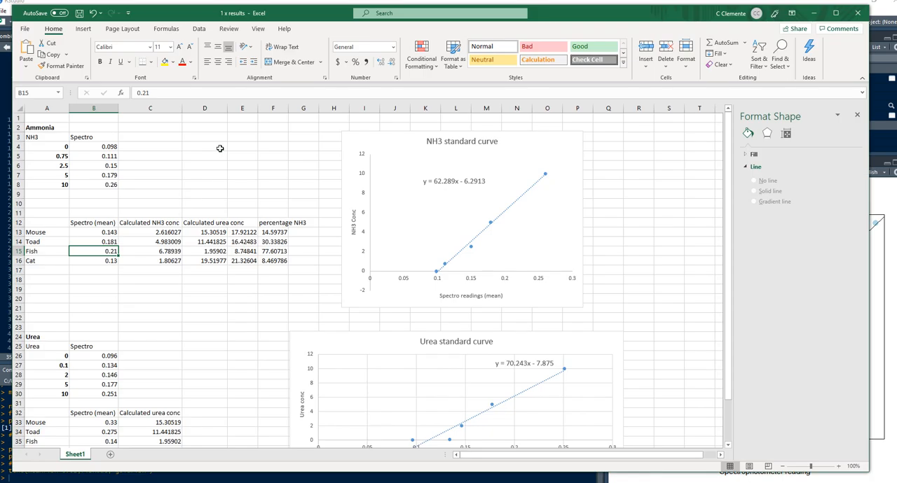
click(102, 242)
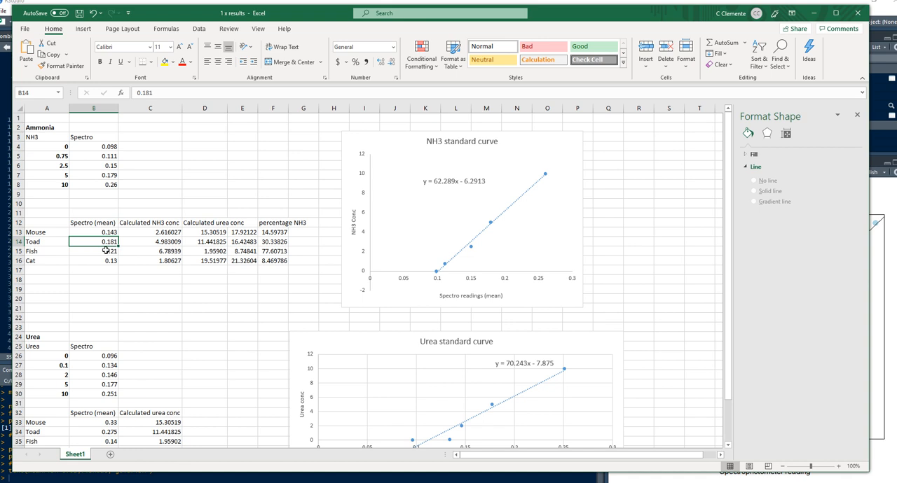
click(813, 12)
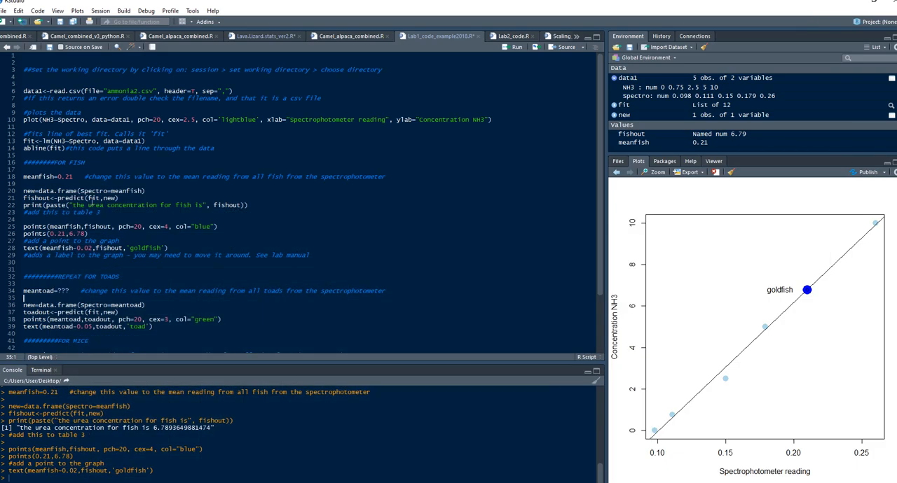
drag(57, 291, 70, 291)
text(0.181)
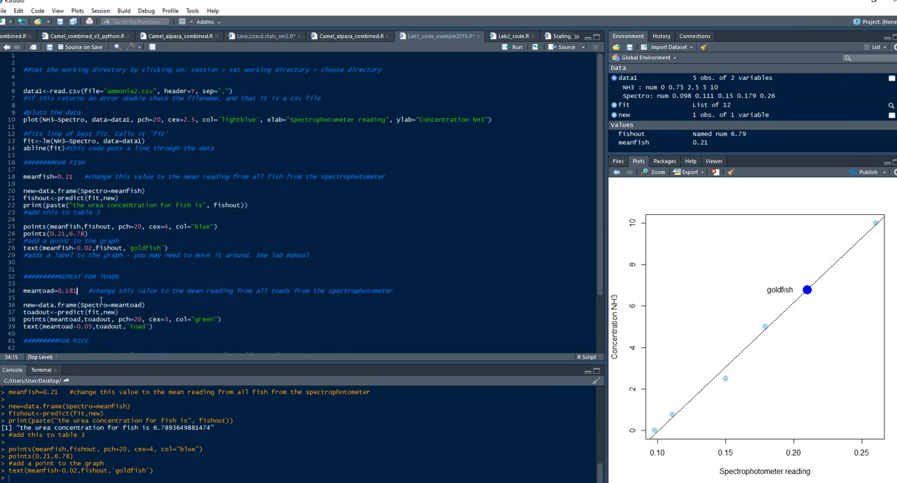
key(ctrl+Return)
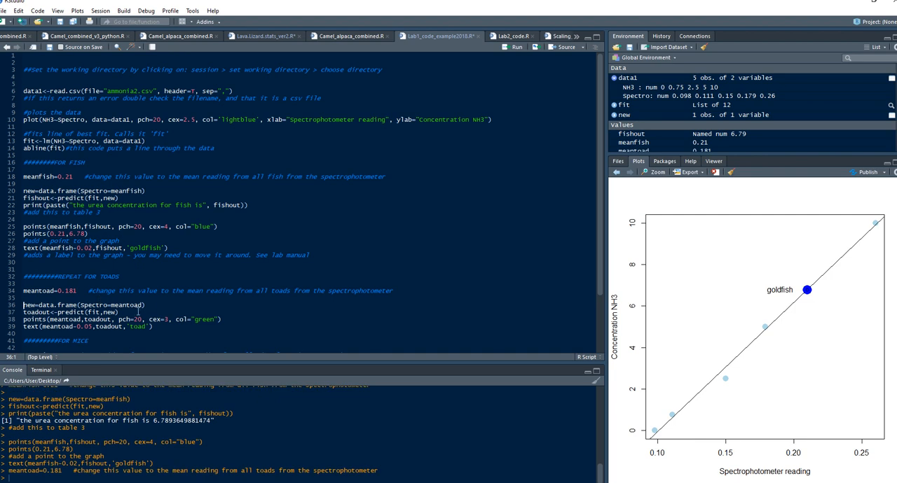
Run the toad data frame and predict lines to calculate toadout
click(152, 305)
key(ctrl+Return)
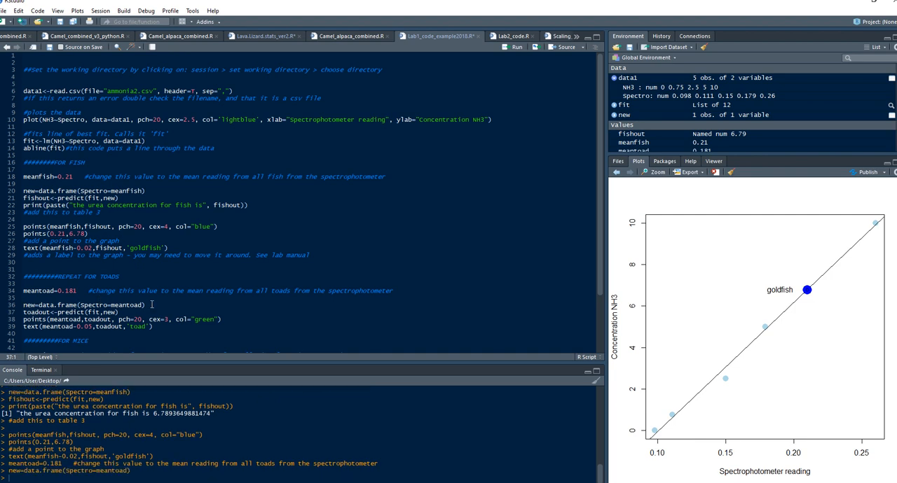
key(ctrl+Return)
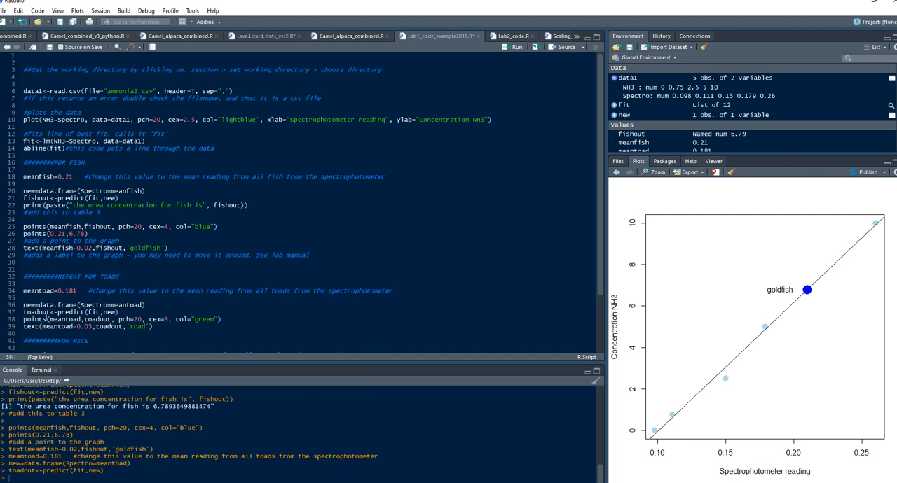
Set the toad point's size to cex=4 and its label offset to meantoad-0.01
double_click(205, 319)
click(167, 319)
text(4)
drag(92, 327, 89, 327)
text(2)
click(238, 320)
drag(88, 327, 92, 326)
text(1)
Run the toad points and text lines to plot and label the toad on the graph
click(235, 319)
key(Up)
key(Up)
click(95, 319)
key(ctrl+Return)
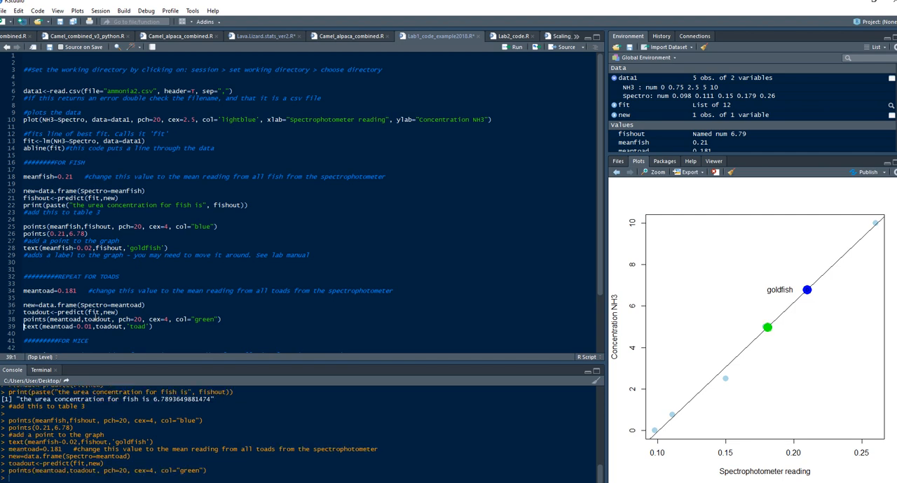
key(ctrl+Return)
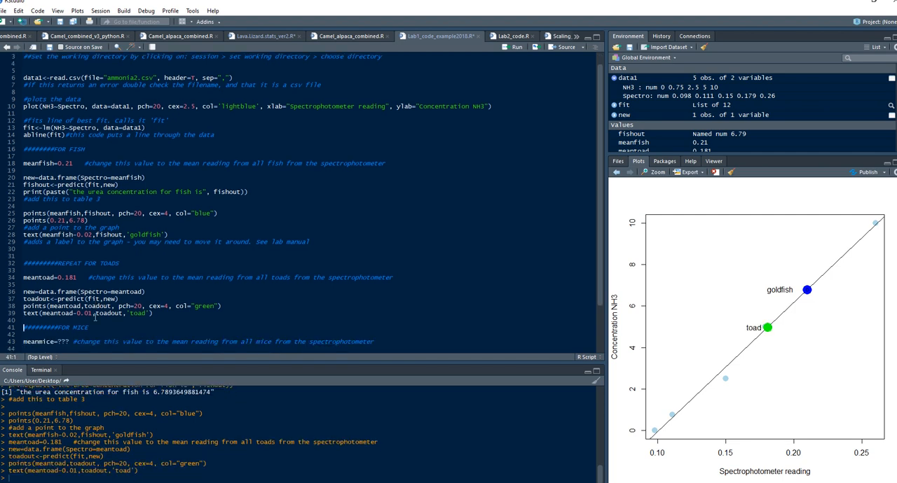
scroll(96, 314, down, 3)
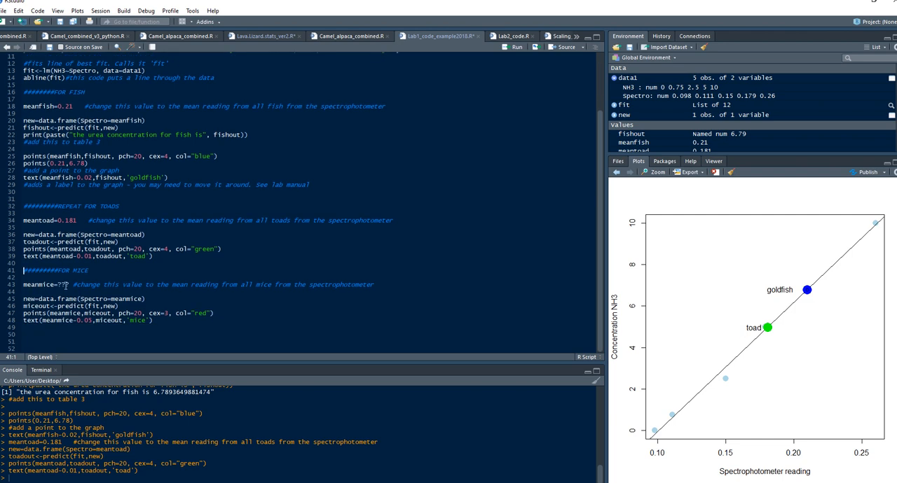
drag(54, 284, 77, 284)
click(76, 291)
scroll(91, 271, up, 3)
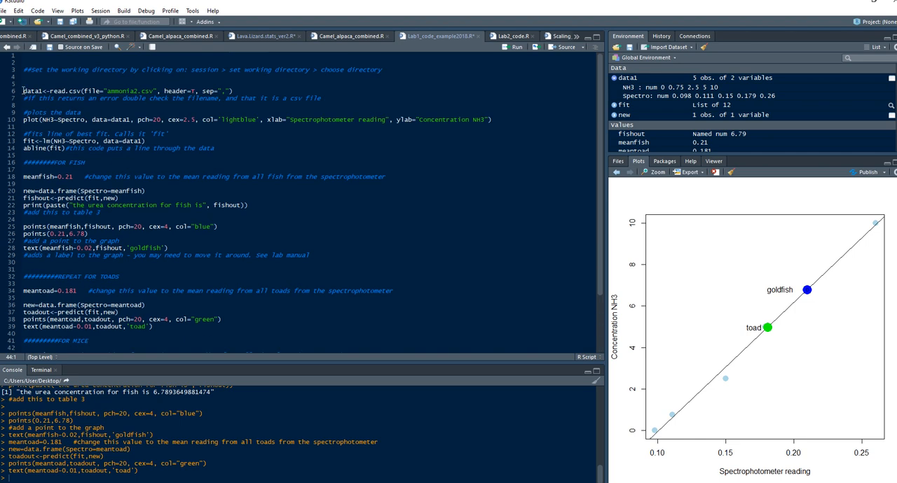
drag(23, 91, 410, 337)
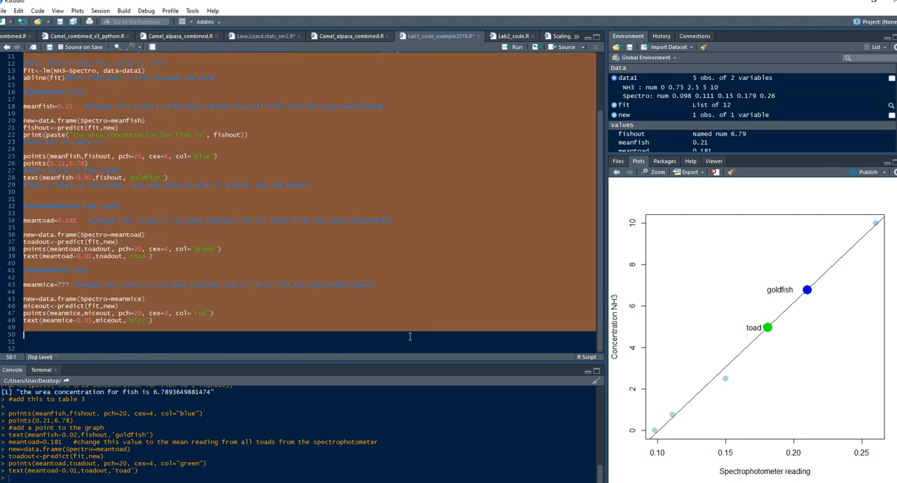
click(50, 270)
Copy the whole FOR MICE code block and paste the duplicate below it at the end of the script
drag(24, 270, 245, 326)
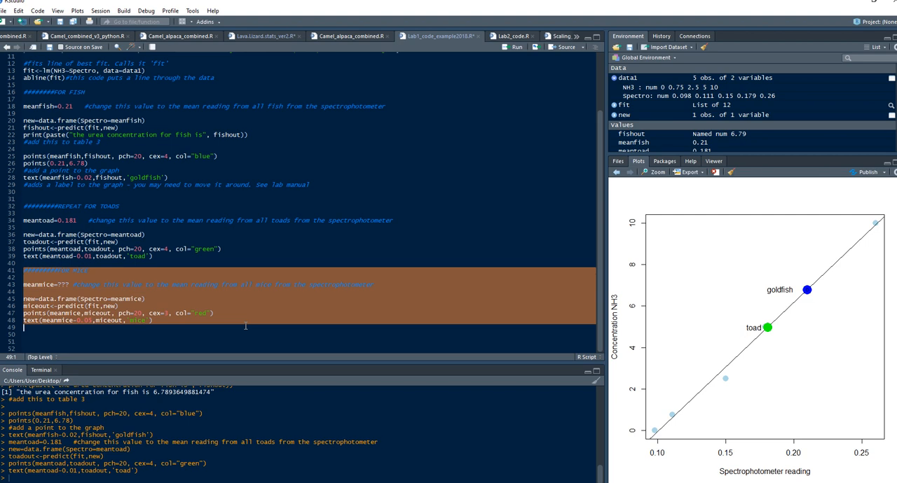
key(ctrl+c)
click(44, 341)
key(ctrl+v)
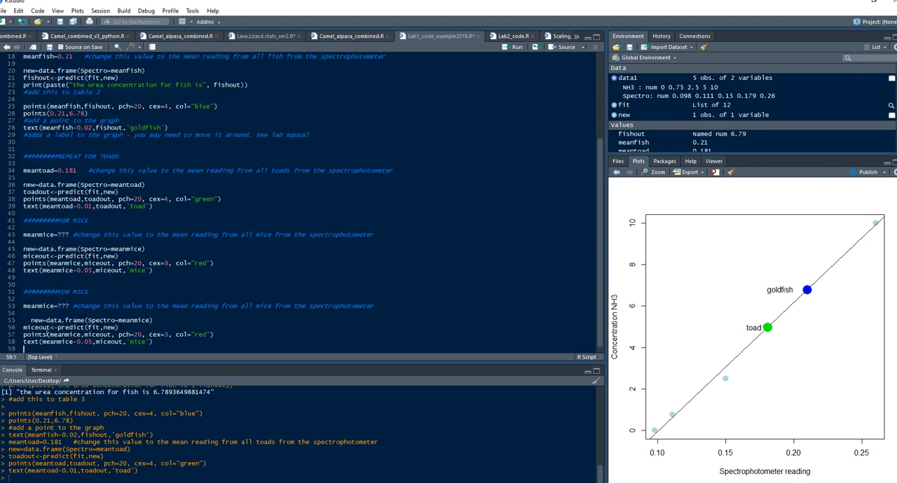
Change the duplicated block's heading to 'FOR cat' and its point colour to pink
click(80, 292)
double_click(80, 293)
text(cat)
double_click(201, 336)
text(pink)
Rename the mice variables to meancat and catout in the duplicated block's mean, data frame, predict and points lines
drag(39, 306, 55, 306)
text(cat)
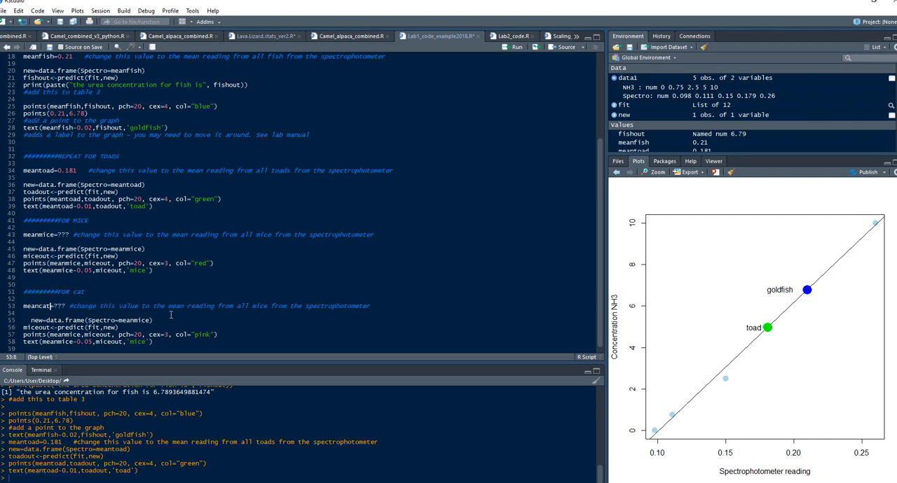
drag(133, 320, 149, 320)
text(cat)
drag(24, 327, 40, 323)
text(ca)
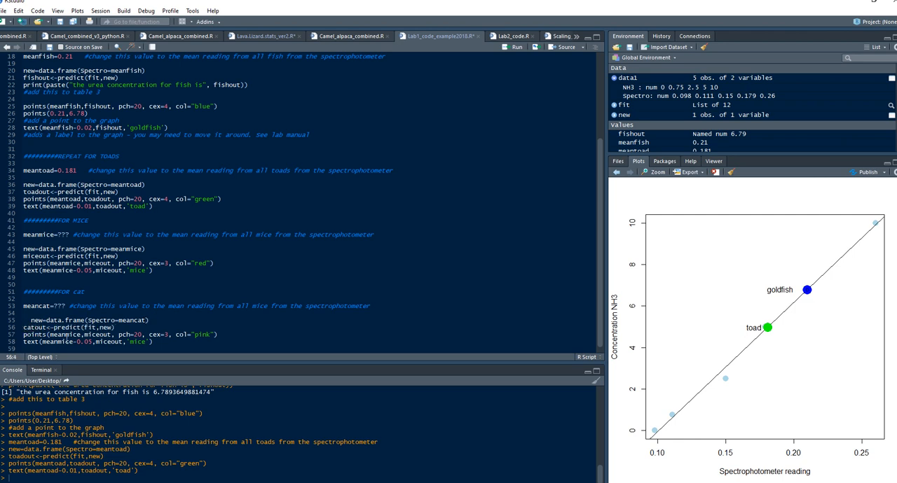
drag(65, 336, 82, 335)
text(cat)
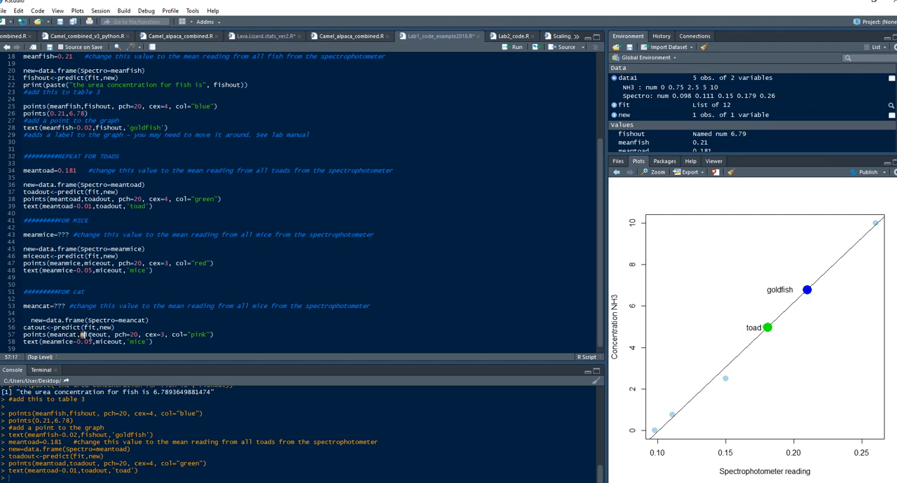
drag(79, 335, 96, 336)
text(cat)
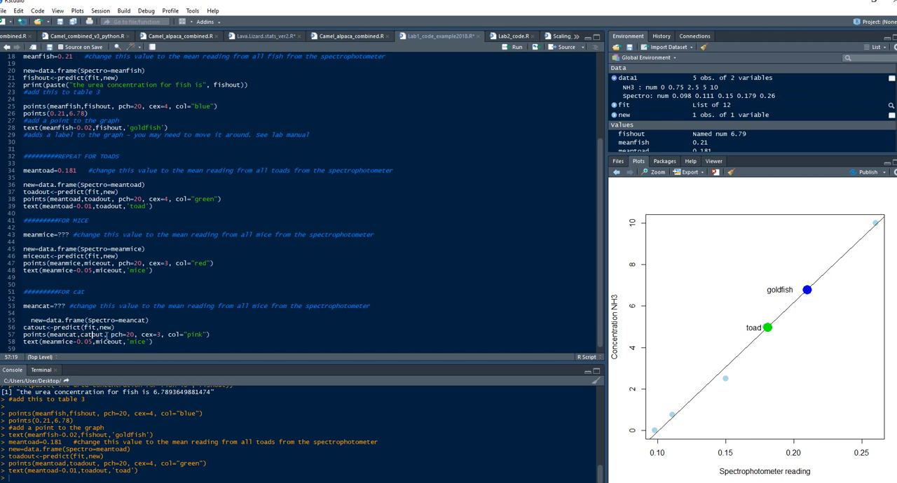
Look up the cat's mean NH3 reading in the Excel results workbook and set meancat to 0.13 in RStudio
drag(73, 306, 50, 306)
click(97, 451)
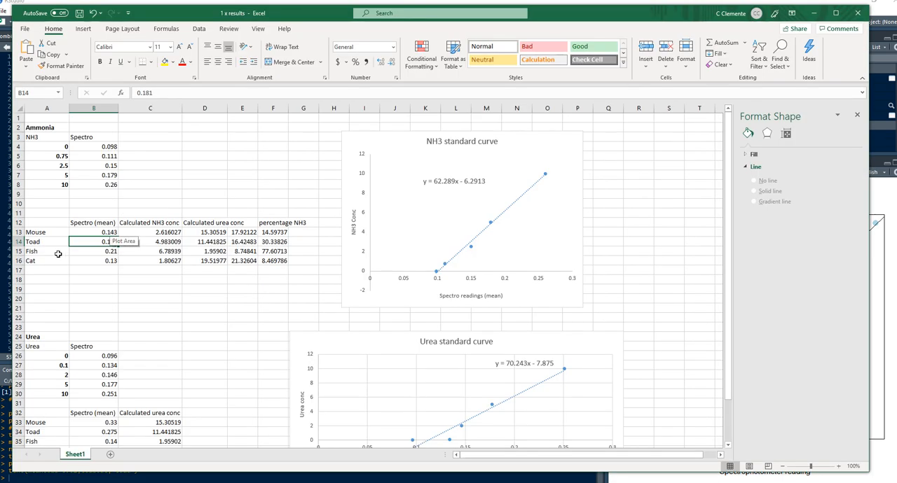
click(98, 262)
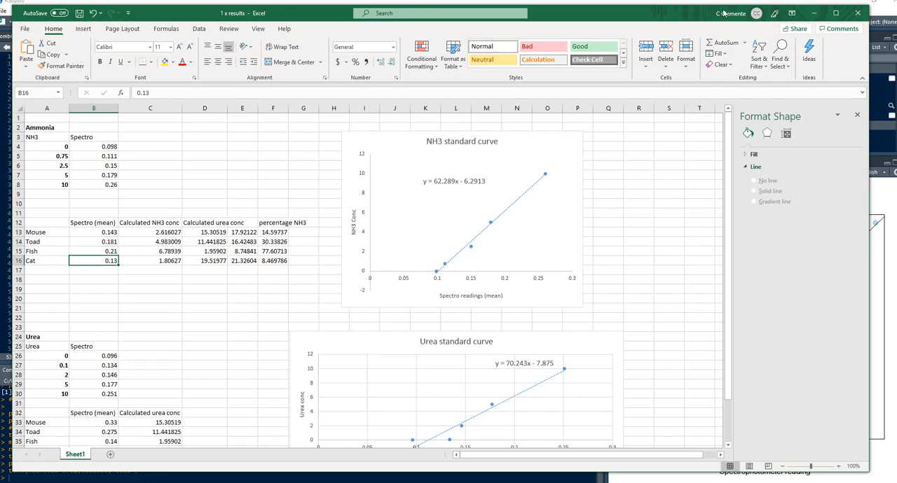
click(814, 12)
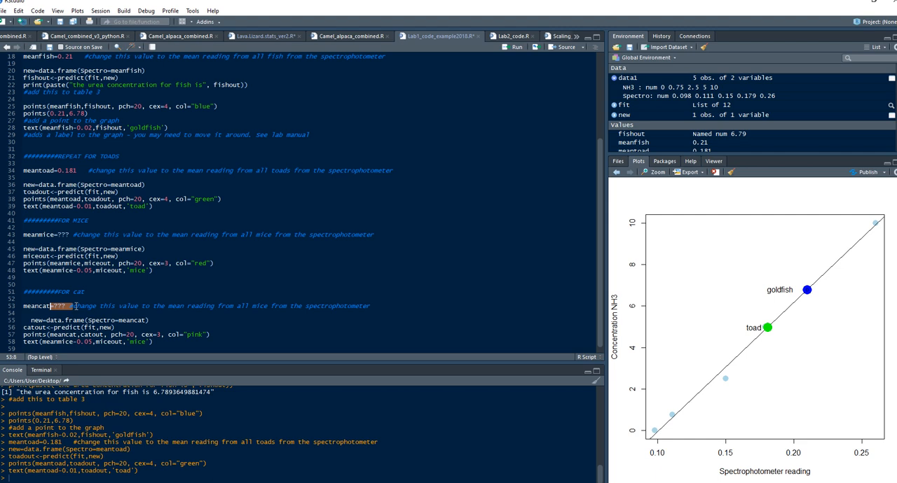
drag(54, 306, 66, 306)
text(0.13)
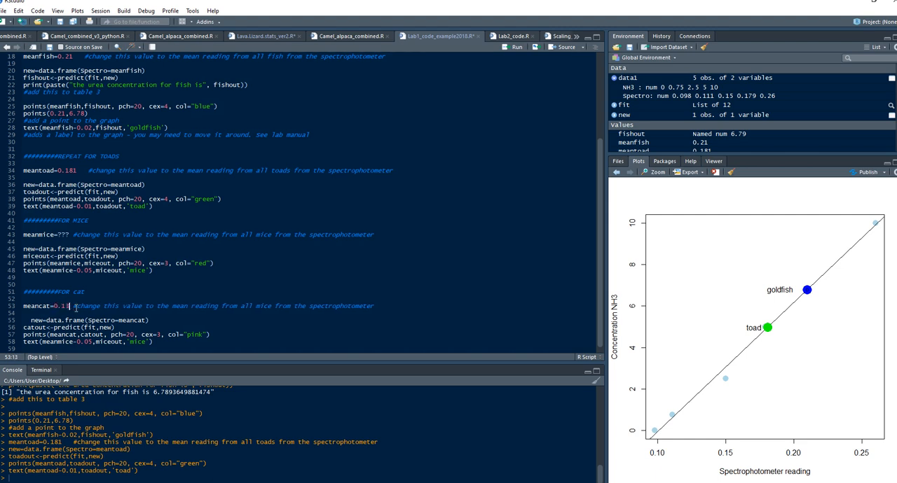
Run the cat block from the meancat line through the points line to plot the cat's predicted concentration
key(ctrl+Return)
key(ctrl+Return)
key(ctrl+Return)
key(ctrl+Return)
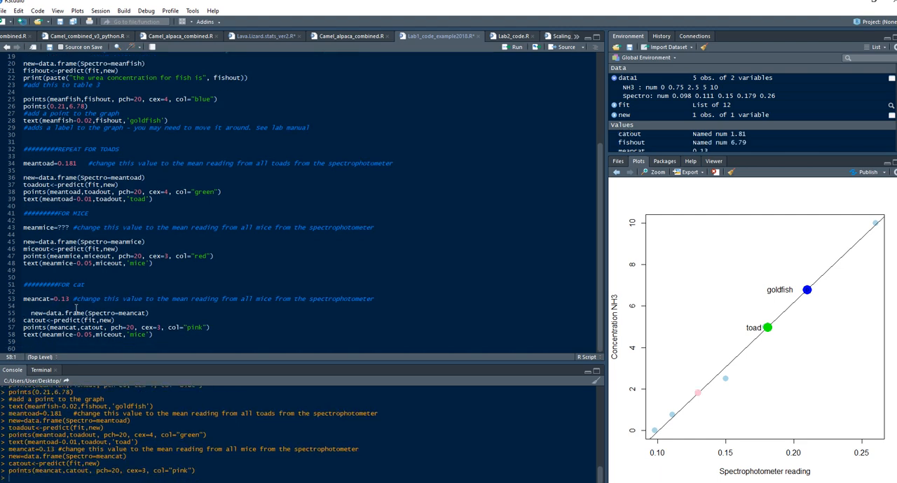
Edit the cat block's text line to use meancat-0.02 and catout, and run the points and text lines
double_click(53, 327)
double_click(57, 335)
key(ctrl+v)
key(shift+Right)
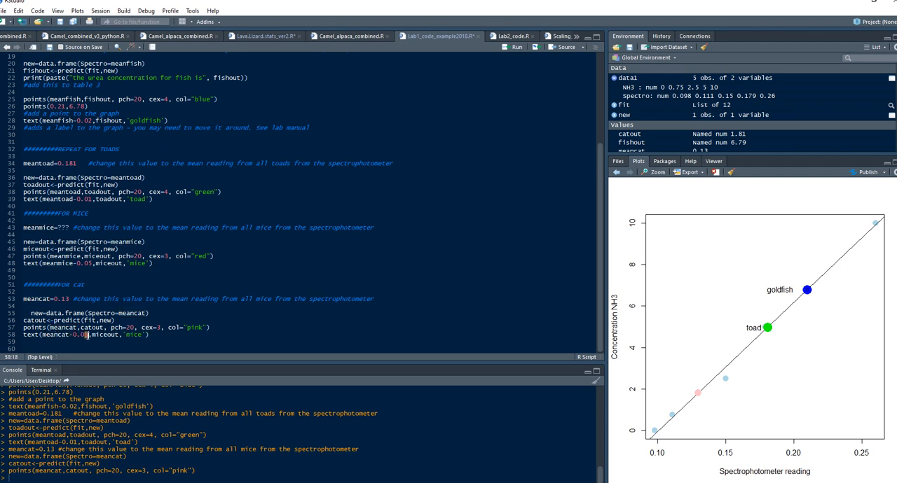
text(2)
double_click(106, 335)
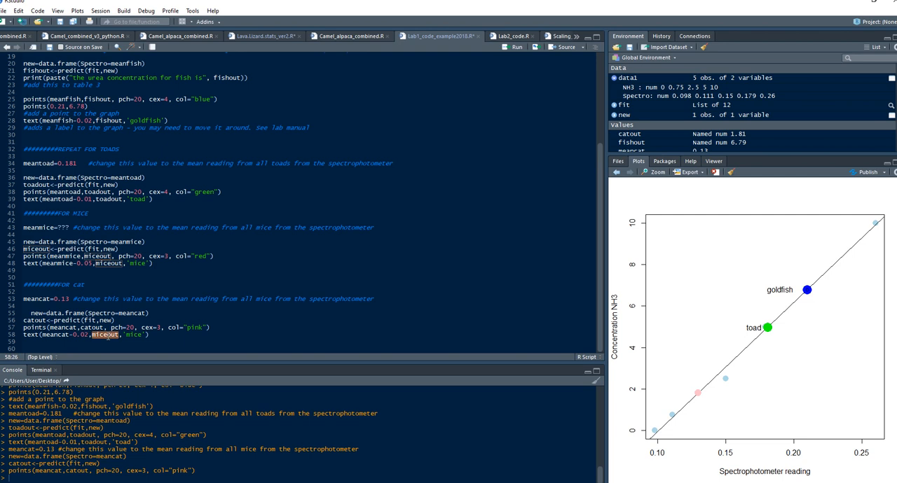
click(106, 335)
key(BackSpace)
key(BackSpace)
key(BackSpace)
key(BackSpace)
text(cat)
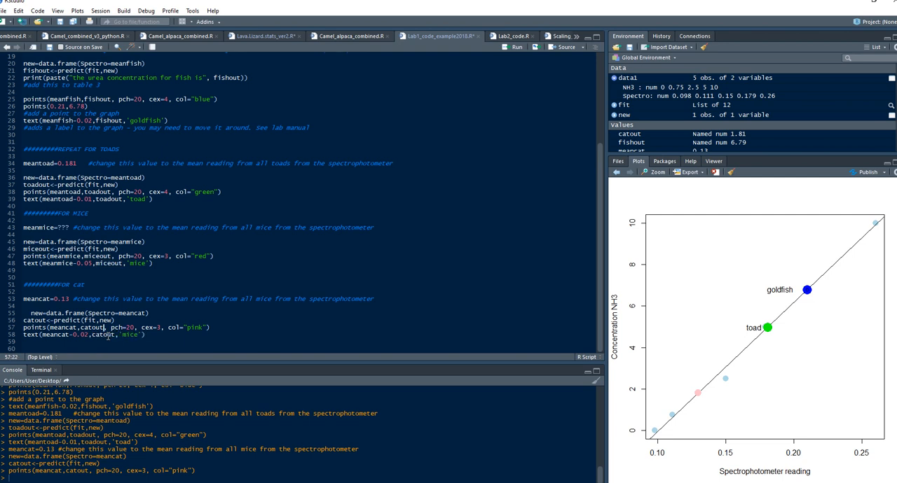
key(ctrl+Return)
key(ctrl+Return)
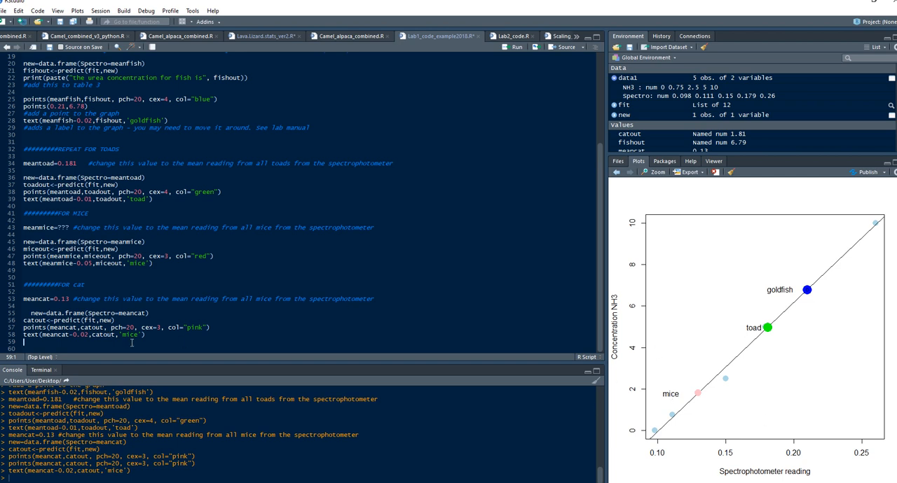
Change the label in the cat text line to 'cat' and rerun the line
double_click(131, 335)
text(cat)
key(ctrl+Return)
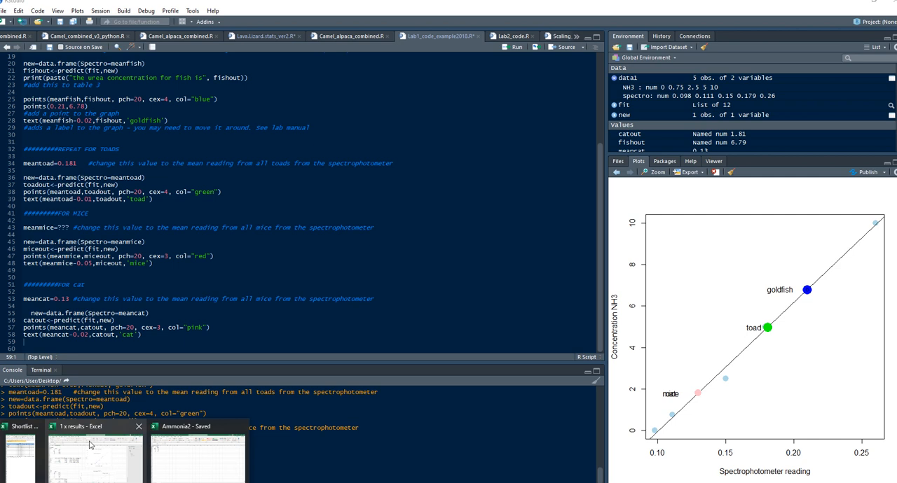
Look up the mouse's mean NH3 reading in the Excel results workbook and set meanmice to 0.143 in RStudio
click(92, 447)
click(78, 233)
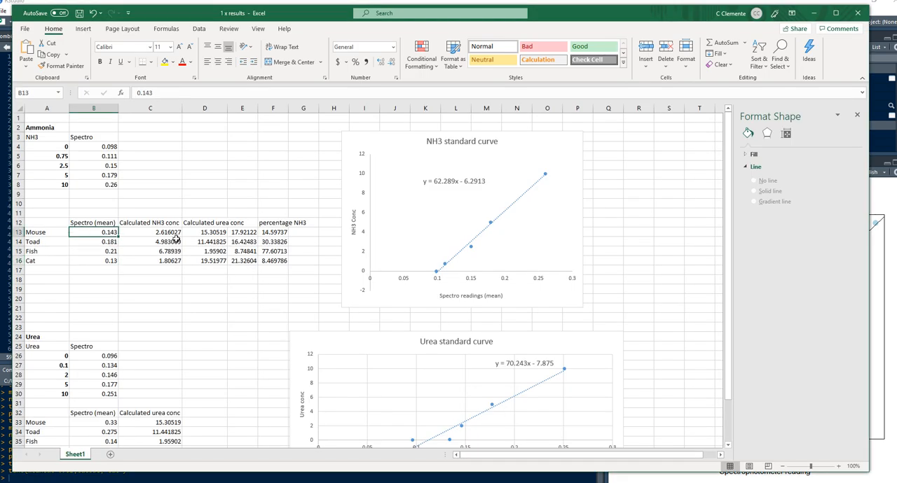
click(814, 13)
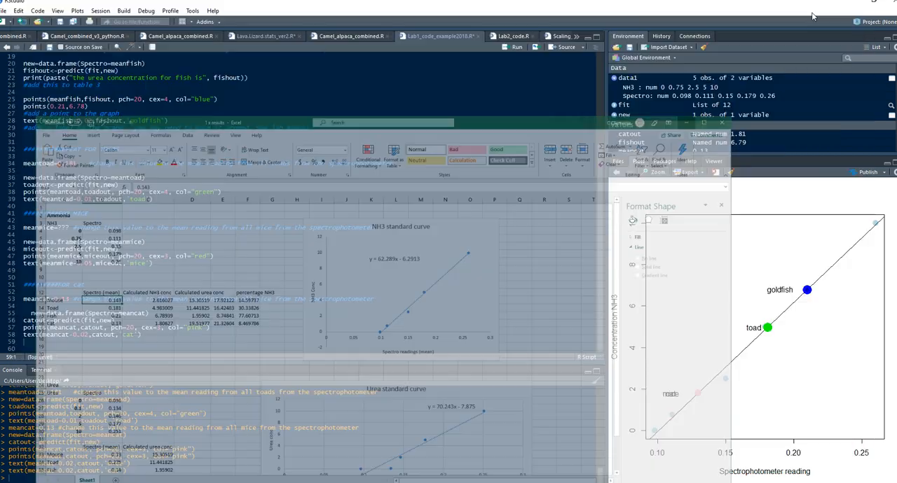
double_click(63, 226)
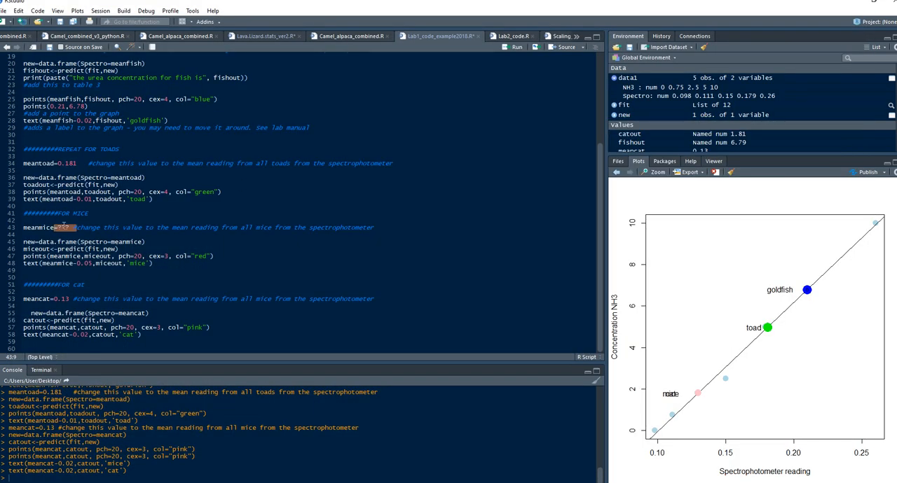
drag(57, 228, 70, 228)
text(0.143)
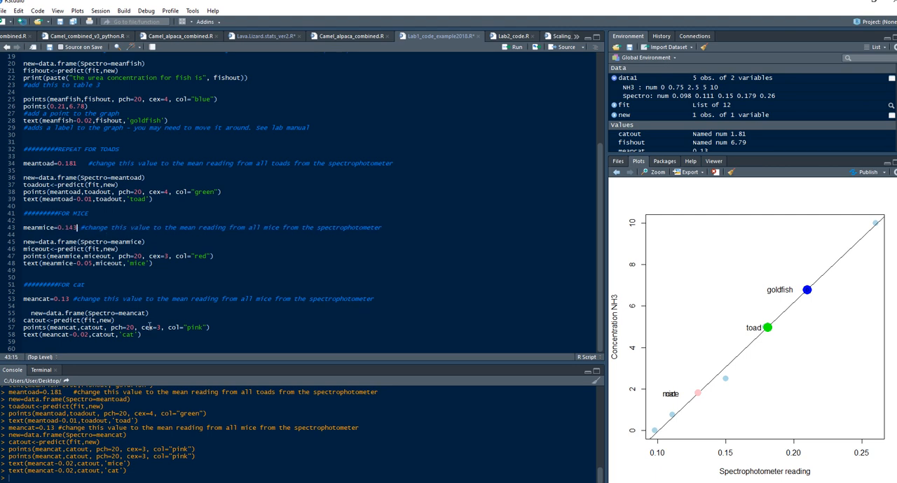
Rerun the script from the plot line through the cat text line to redraw the graph with all animals
drag(148, 341, 21, 121)
key(ctrl+Return)
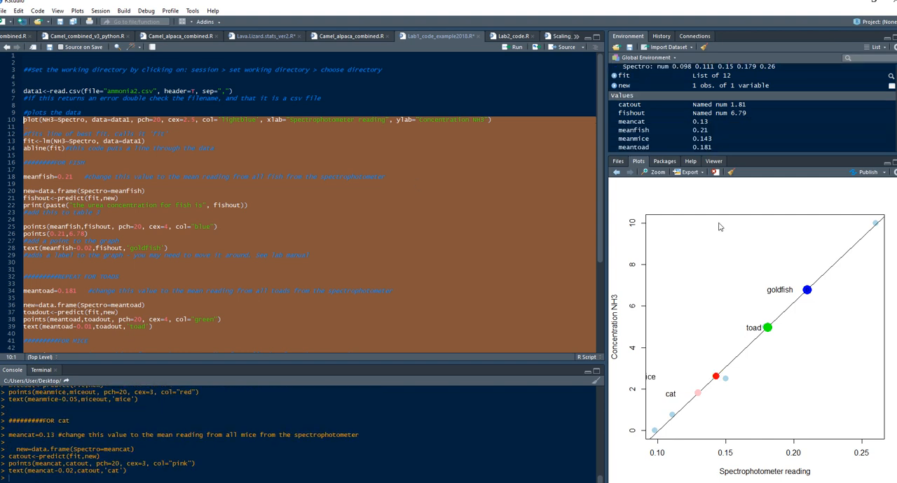
click(88, 271)
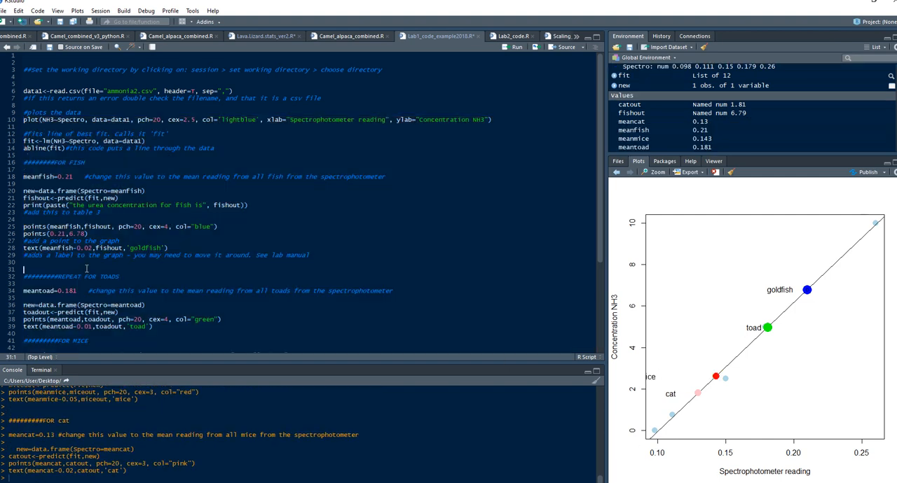
Change the mice label offset to meanmice-0.02 and rerun the script from the plot line through the cat text line
scroll(87, 274, down, 6)
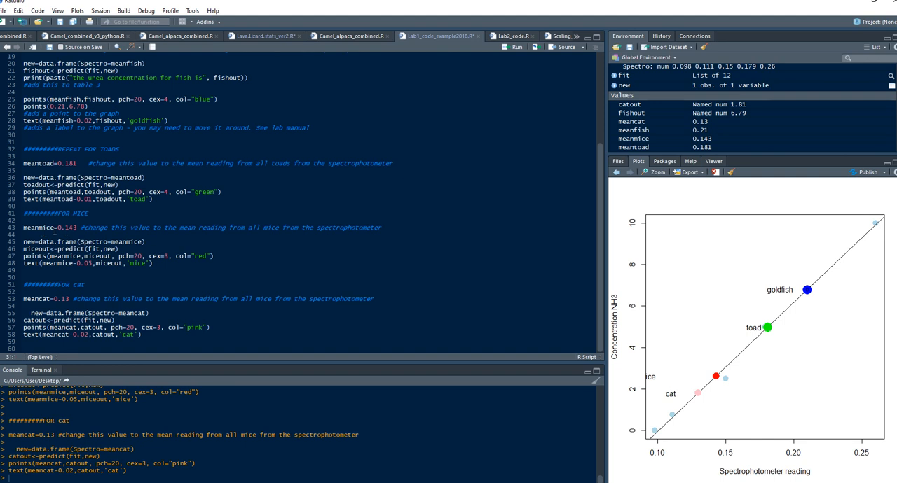
click(91, 262)
key(BackSpace)
text(2)
drag(168, 342, 23, 119)
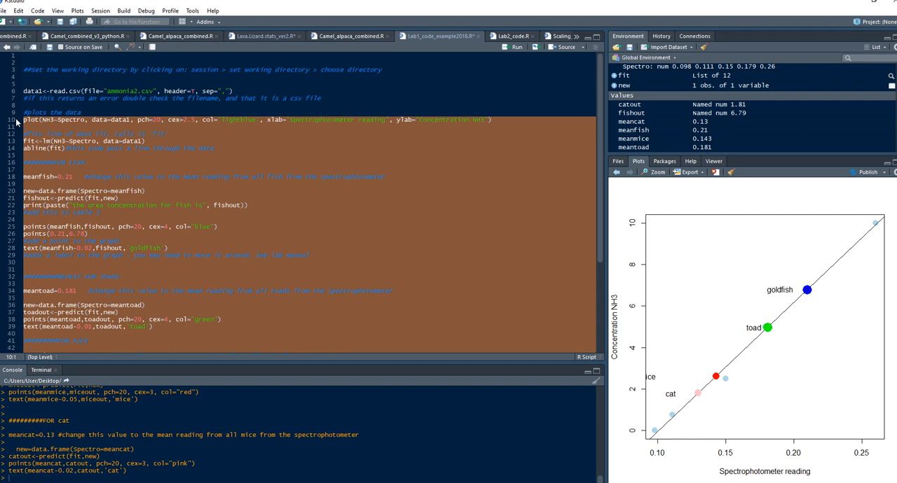
key(ctrl+Return)
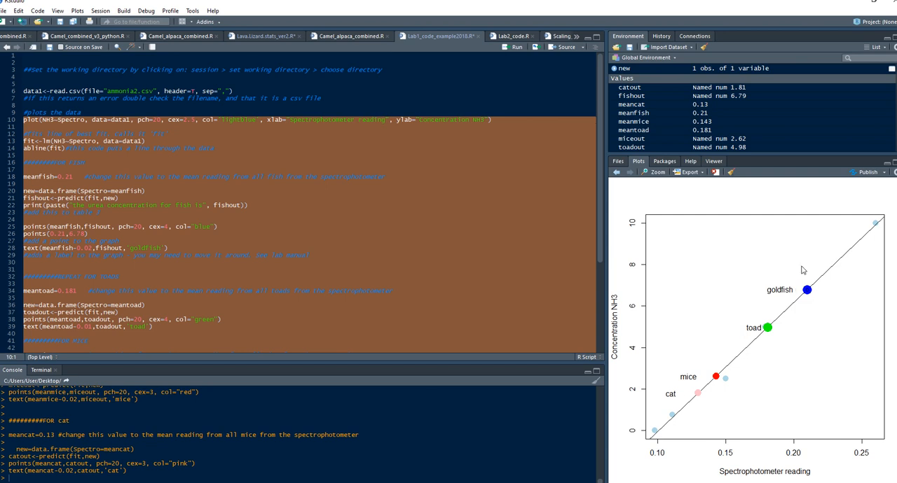
click(196, 241)
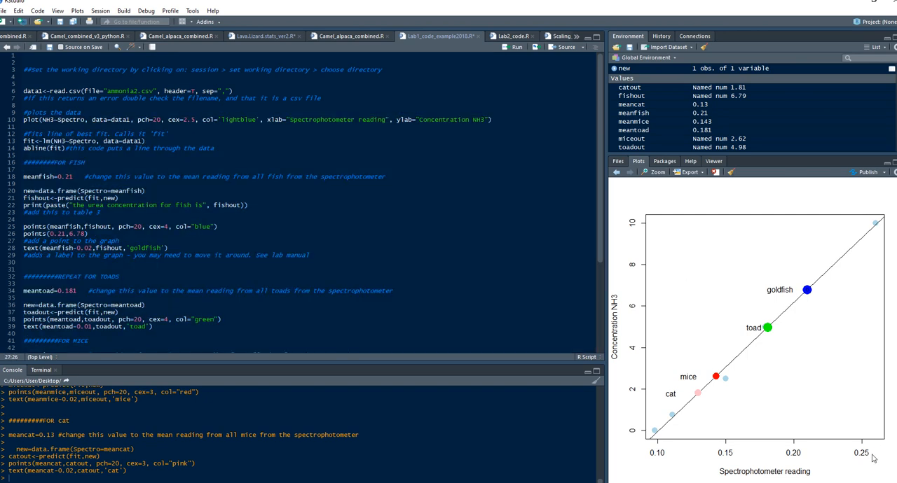
Set meanfish to 0.31 and run the fish block line by line through points(0.21,6.78)
drag(65, 178, 69, 178)
text(3)
key(ctrl+Return)
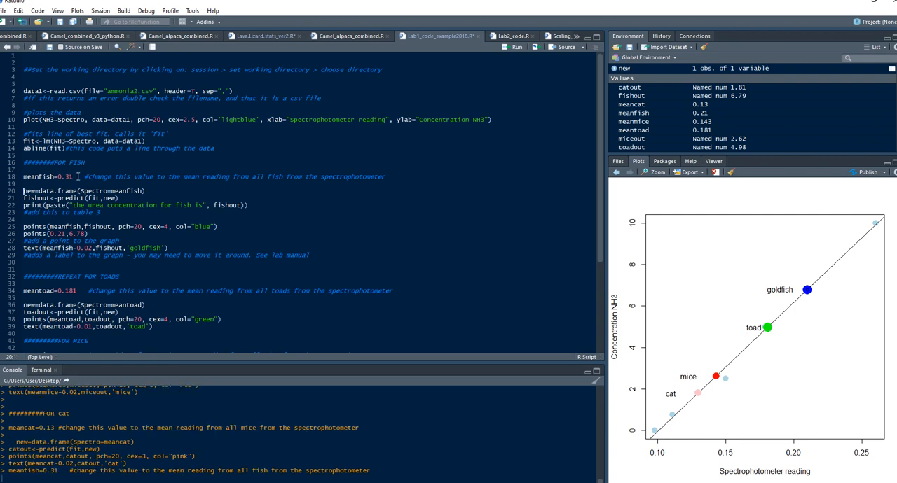
key(ctrl+Return)
key(ctrl+Return)
key(ctrl+Return)
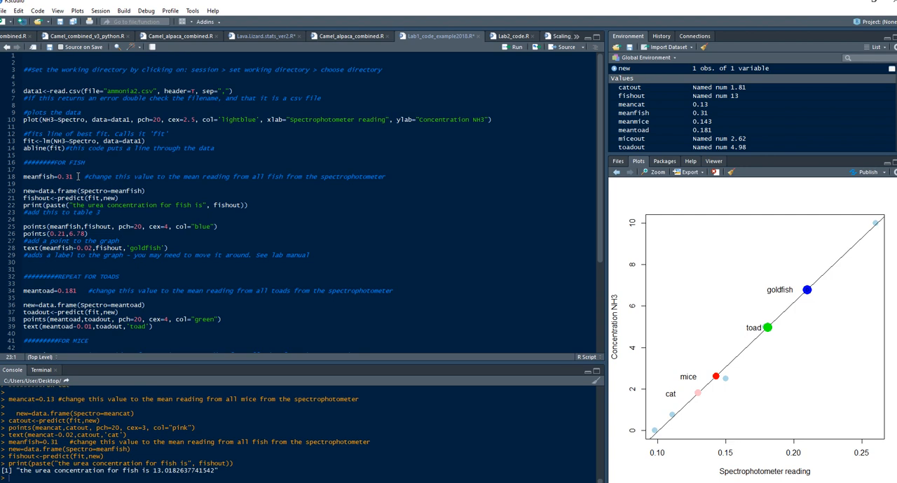
key(ctrl+Return)
key(ctrl+Return)
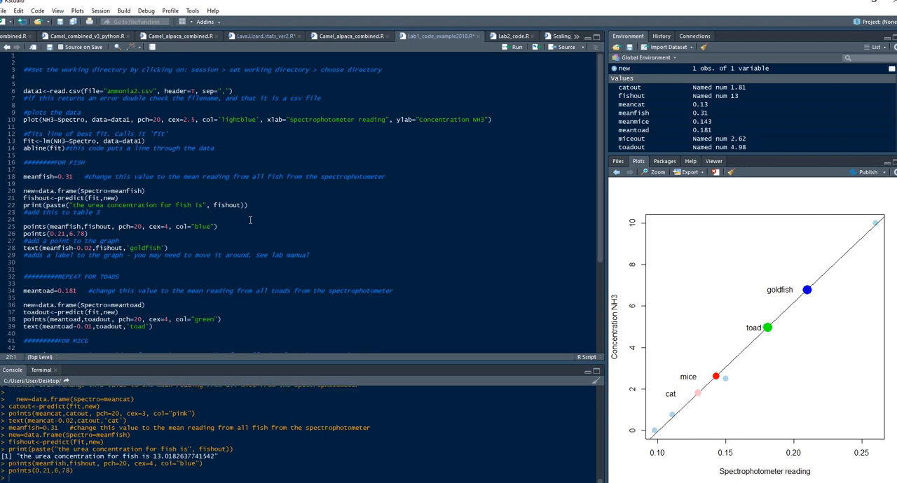
Insert an empty xlim=c() argument after NH3~Spectro in the plot call
click(121, 212)
click(45, 119)
click(91, 120)
text(xlim)
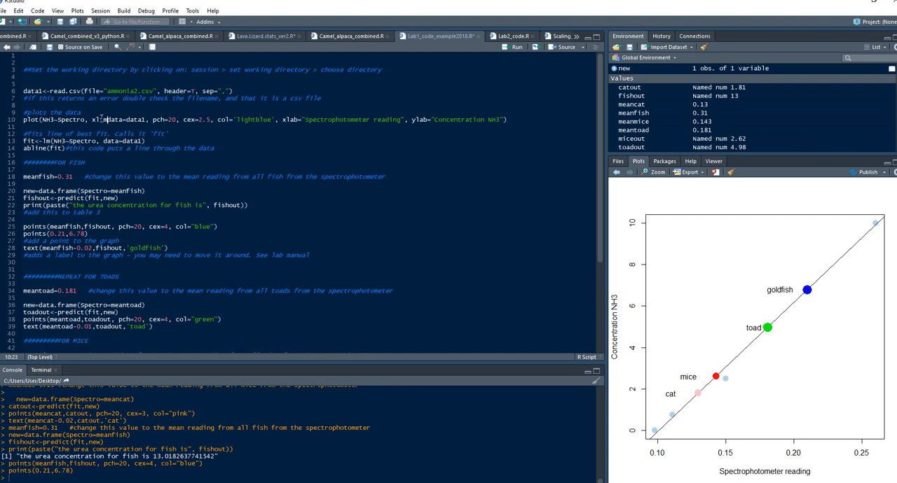
text(,)
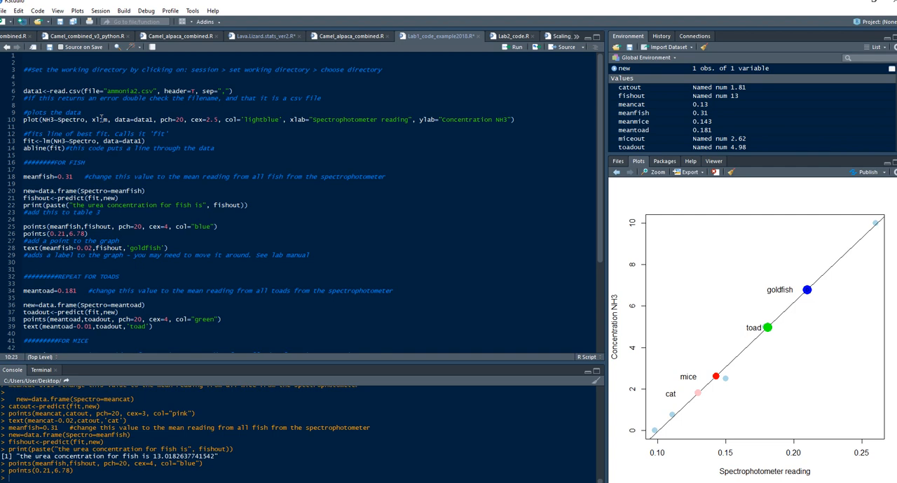
text(=)
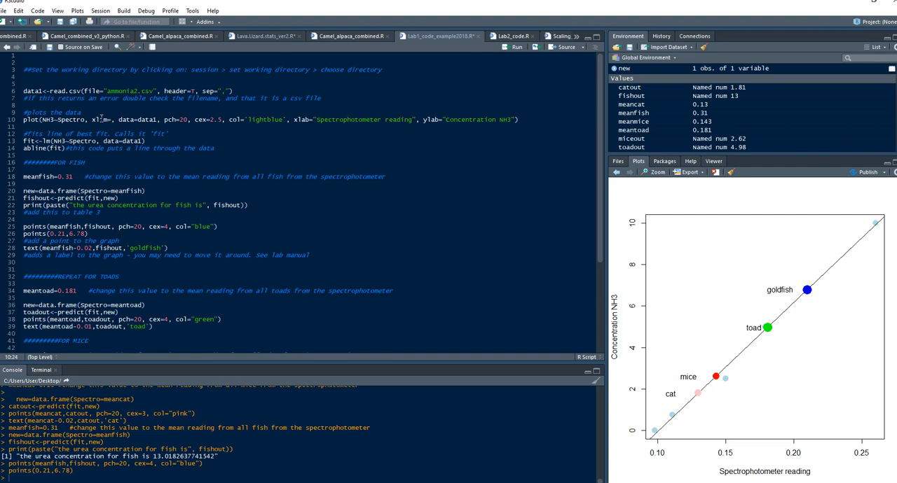
text(c()
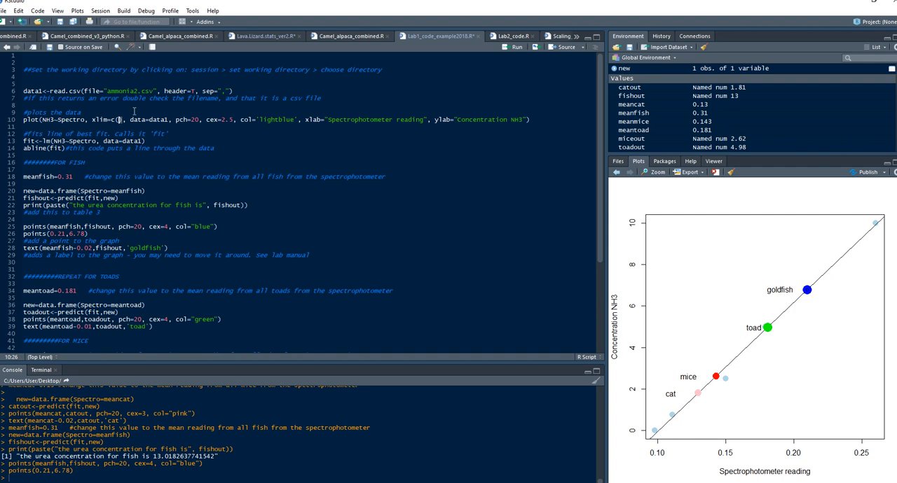
Fill in the xlim range as 0,0.35 and rerun the plot line
key(Left)
key(Left)
click(117, 120)
text(0)
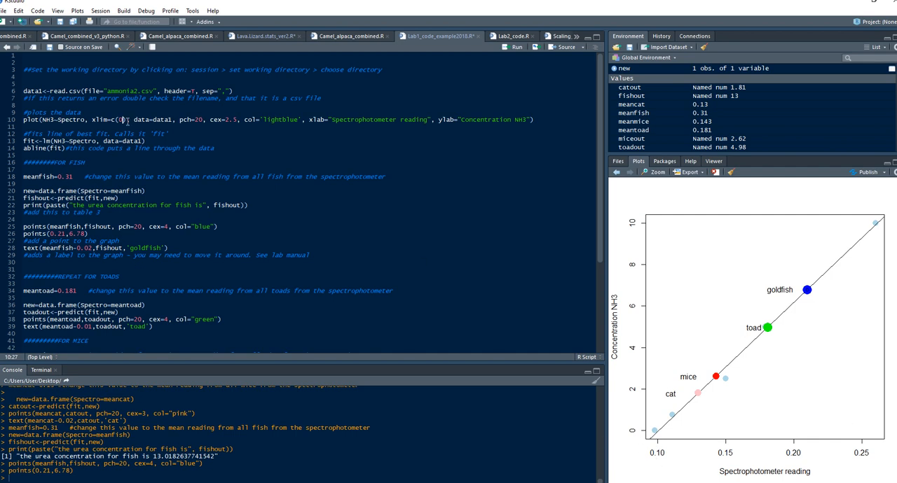
text(,0.35)
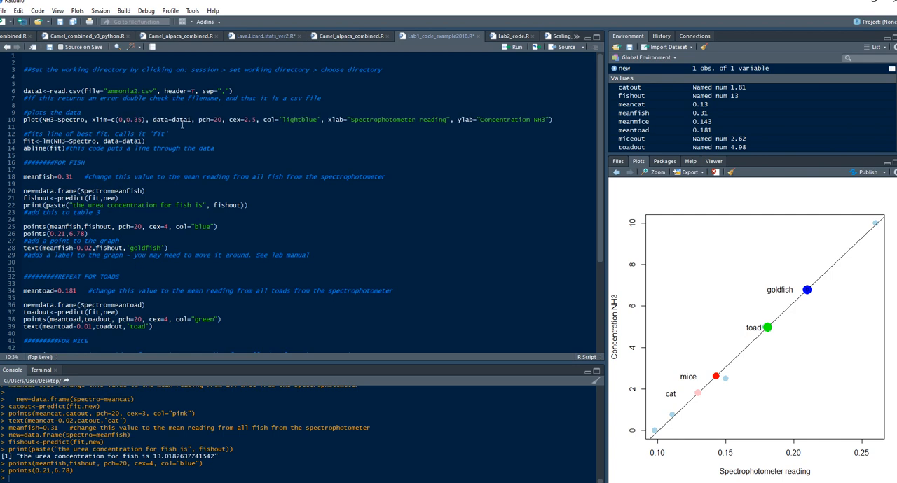
key(ctrl+Return)
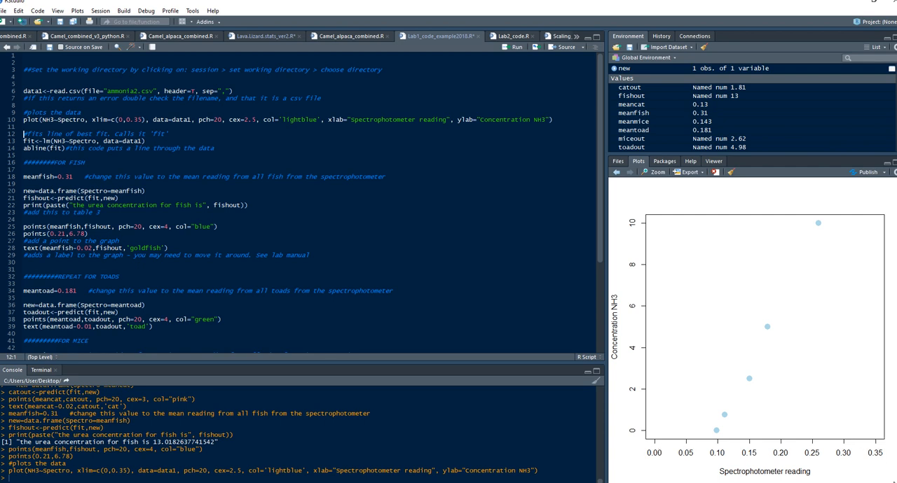
Duplicate the xlim=c(0,0.35) argument within the plot call and rename the copy to ylim
click(92, 120)
drag(92, 120, 149, 120)
key(ctrl+c)
click(149, 120)
key(ctrl+v)
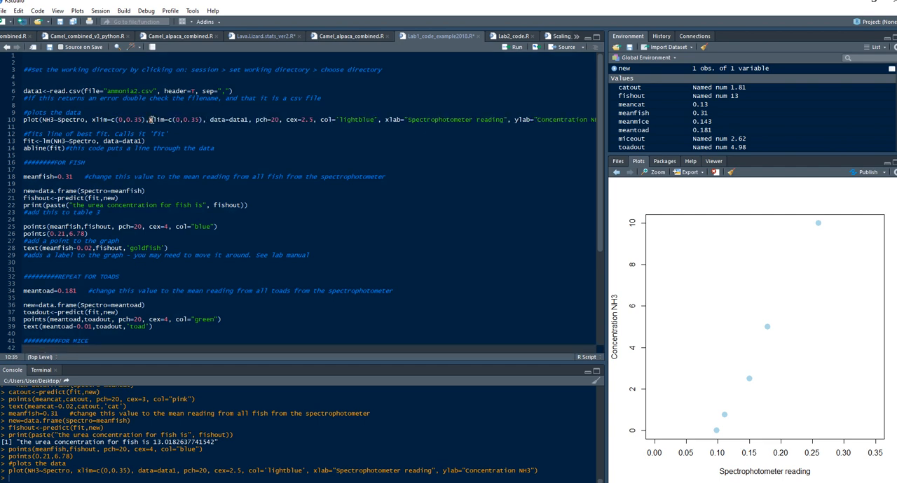
click(152, 120)
key(BackSpace)
text(y)
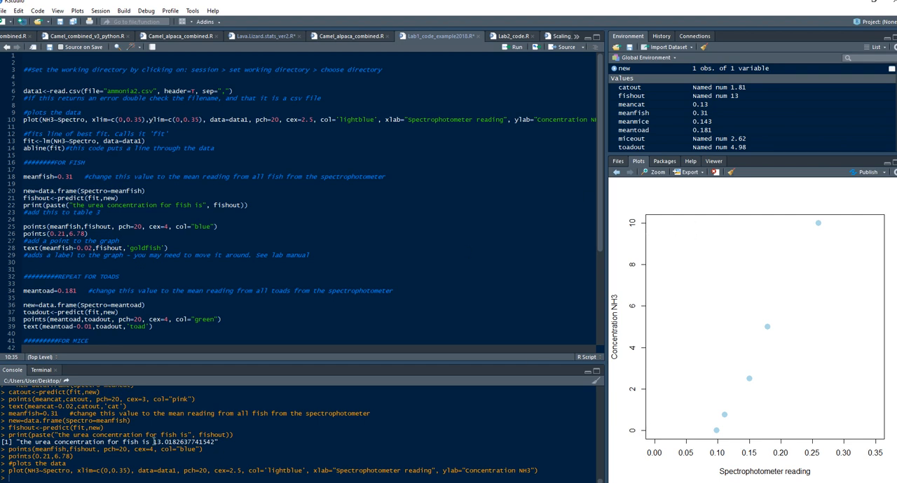
Set the plot call's ylim upper limit to 13.5 and rerun the plot line
drag(152, 442, 174, 442)
click(185, 119)
drag(184, 120, 200, 120)
text(13.5)
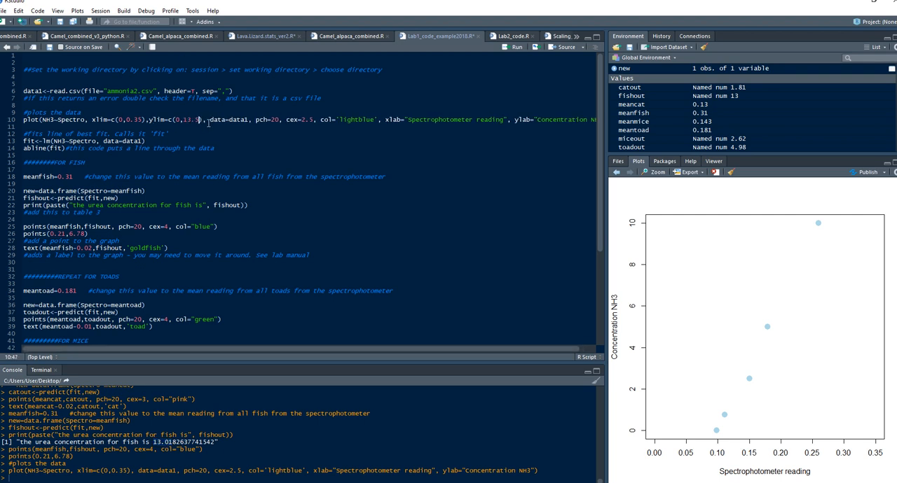
key(ctrl+Return)
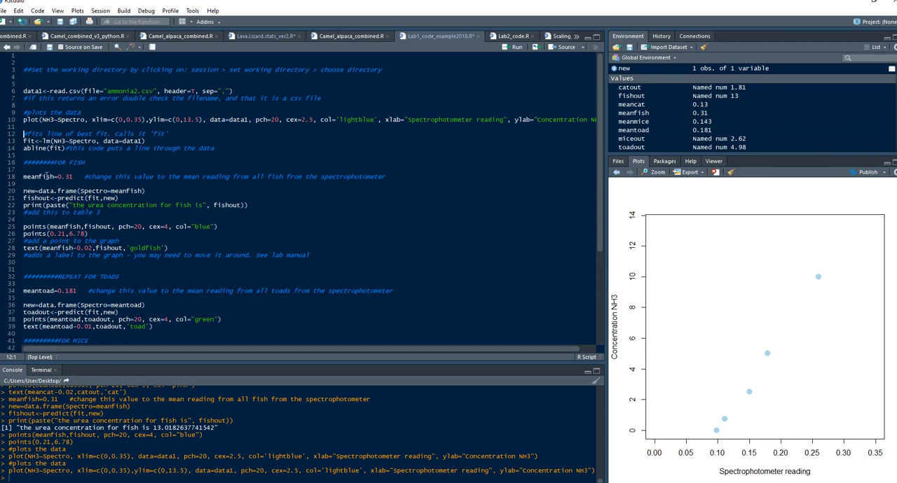
Rerun the fish block line by line from meanfish=0.31 through points(0.21,6.78)
key(ctrl+Return)
key(ctrl+Return)
key(ctrl+Return)
key(ctrl+Return)
key(ctrl+Return)
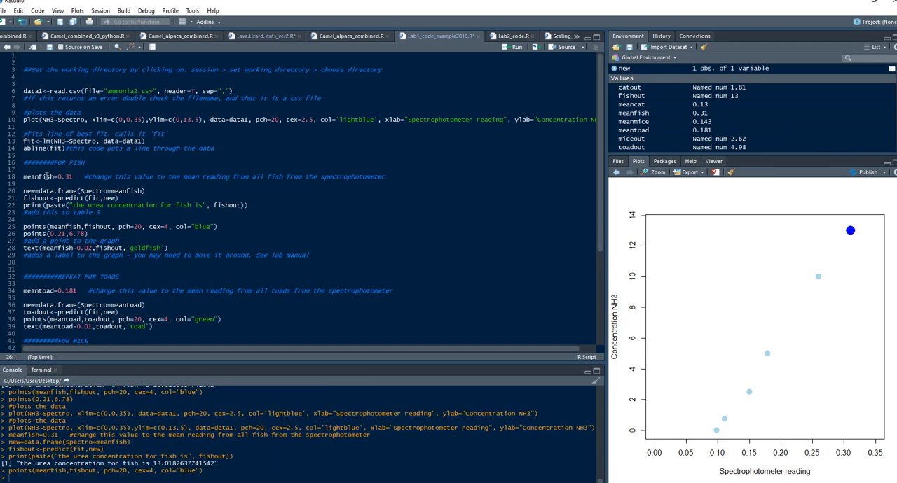
key(ctrl+Return)
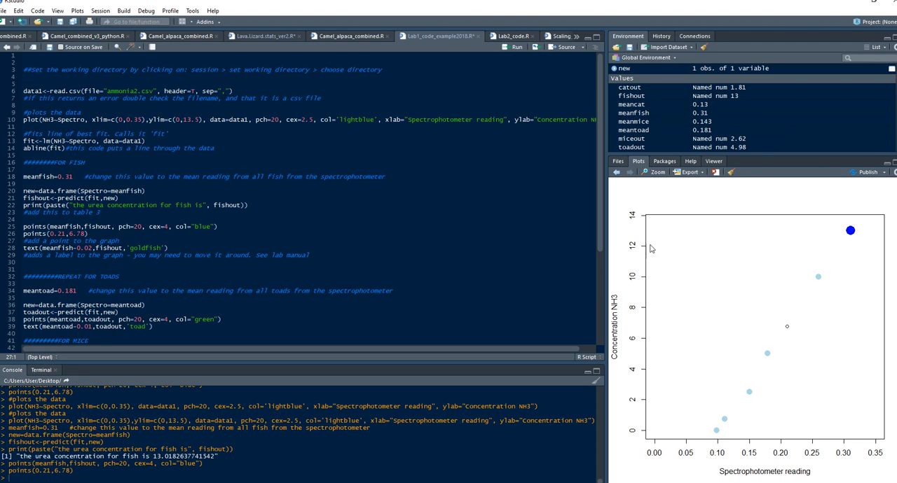
Delete the points(0.21,6.78) line and run the goldfish text label line
triple_click(34, 234)
key(BackSpace)
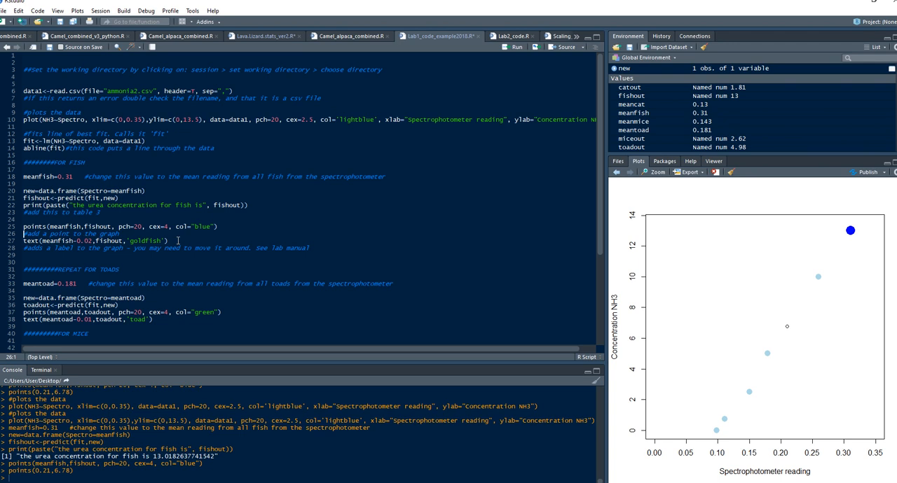
key(ctrl+Return)
key(ctrl+Return)
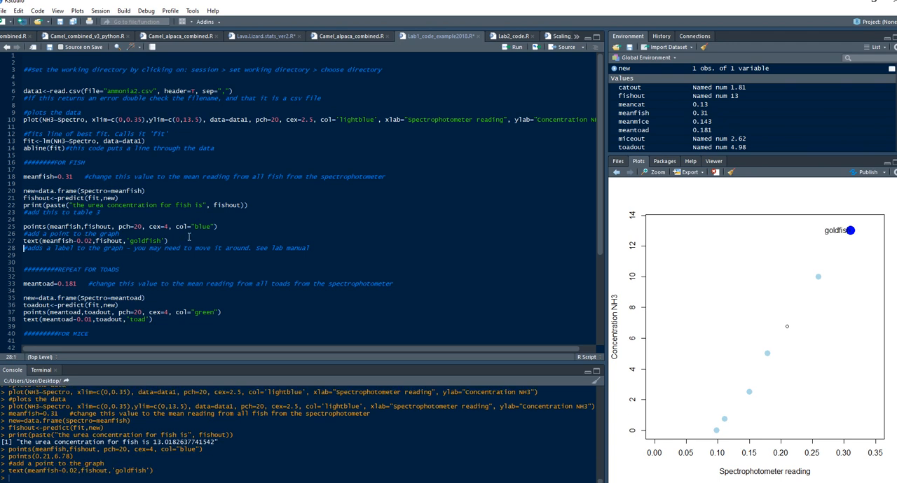
Change the goldfish label offset to meanfish-0.05 and rerun the code from the plot call through the fish block
click(90, 240)
drag(24, 112, 256, 256)
key(ctrl+Return)
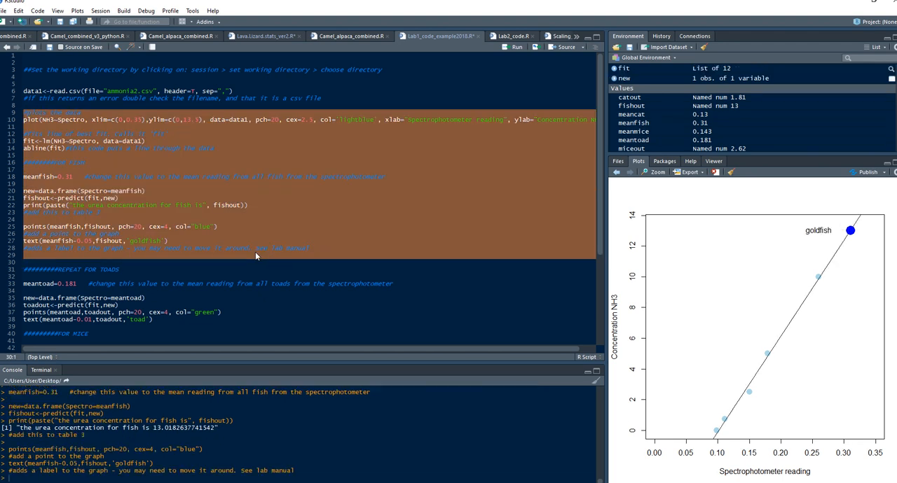
Run the toad, mice and cat blocks together to add their points and labels to the plot
scroll(103, 255, down, 3)
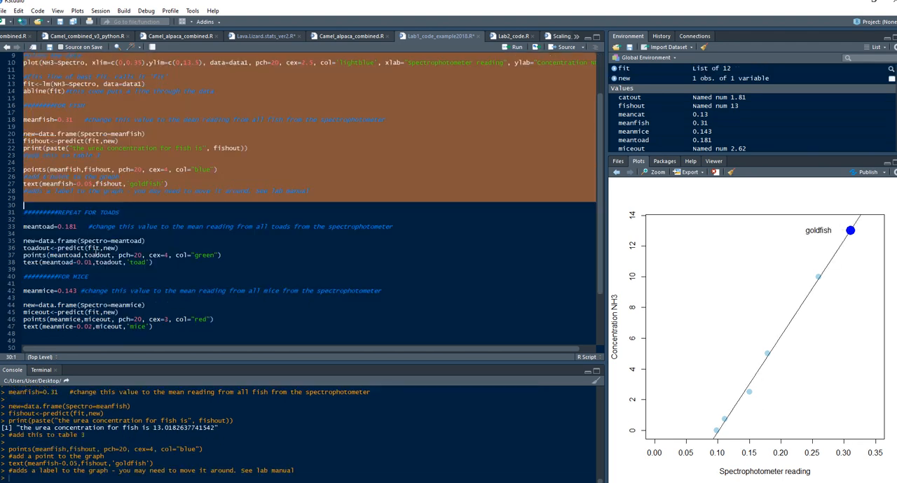
drag(24, 214, 217, 328)
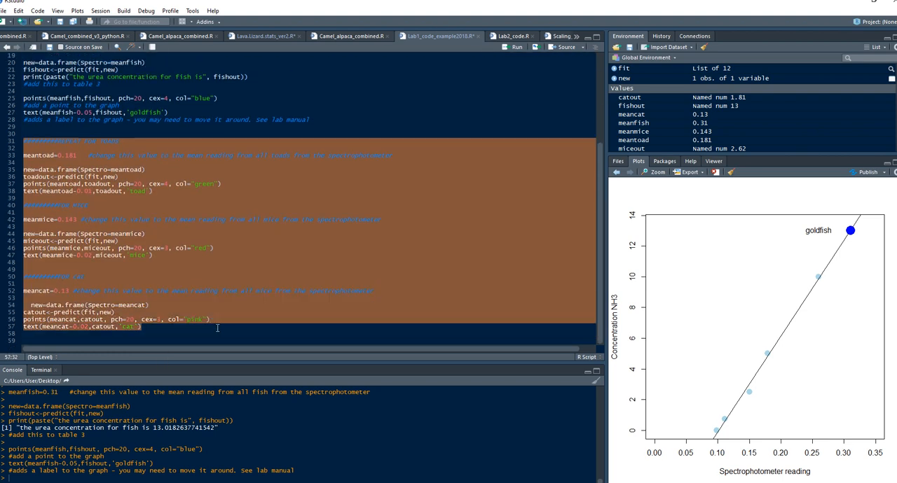
key(ctrl+Return)
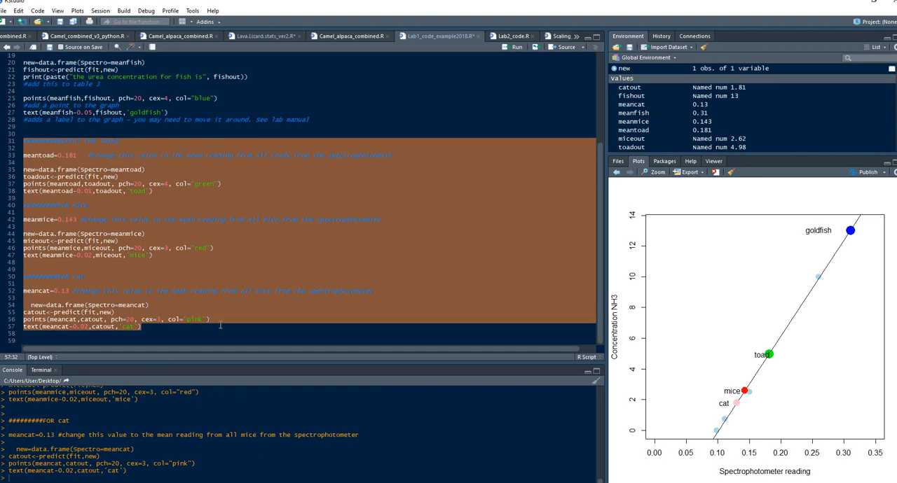
click(236, 256)
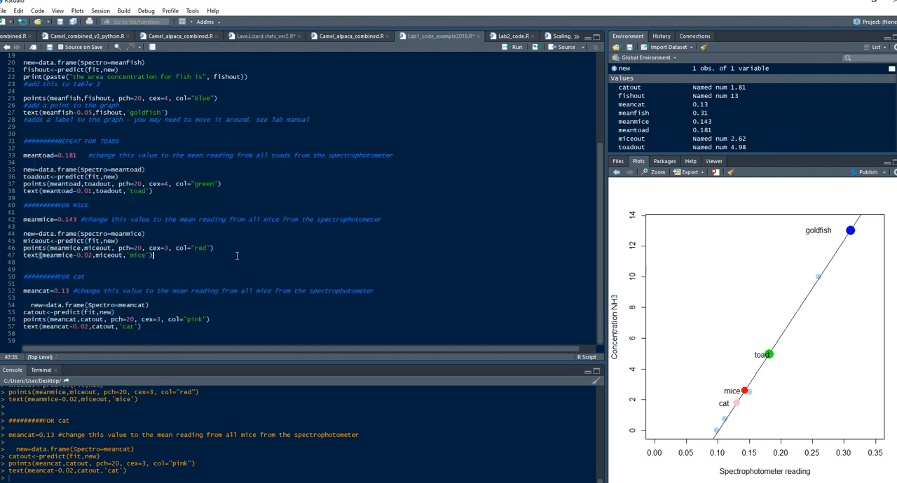
Copy the read, plot and line-fit code for data1 to the script's end under a new ######UREA heading
click(151, 327)
scroll(104, 202, up, 6)
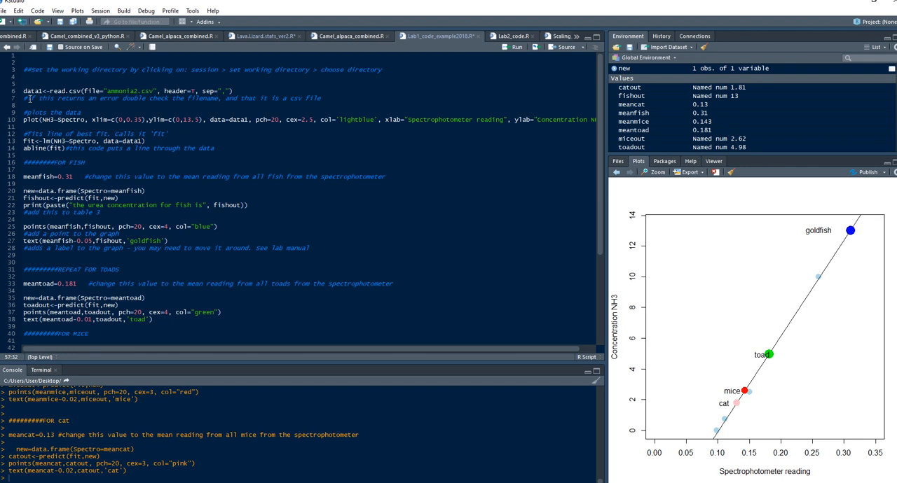
drag(23, 91, 233, 159)
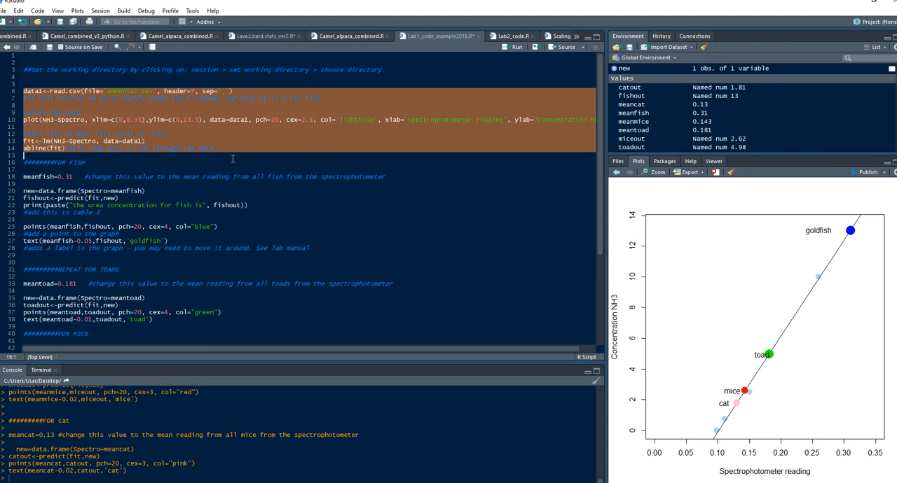
scroll(99, 179, down, 5)
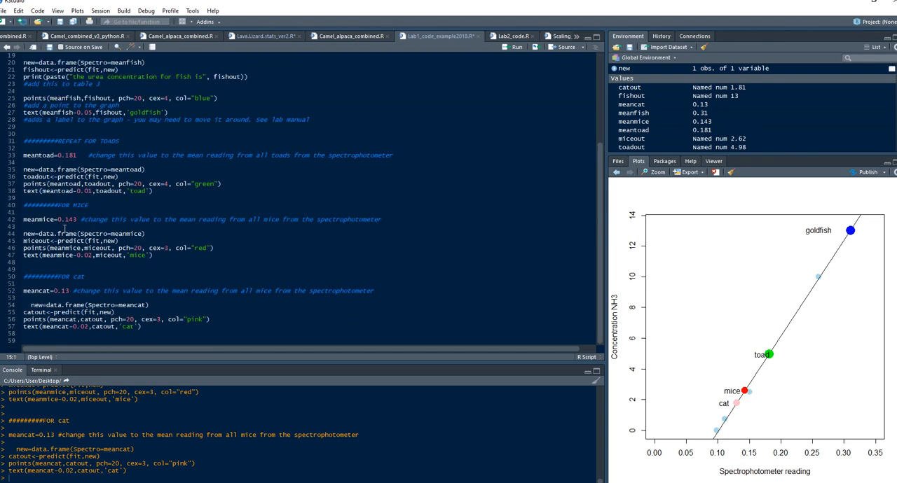
key(Return)
key(Return)
key(Return)
key(Return)
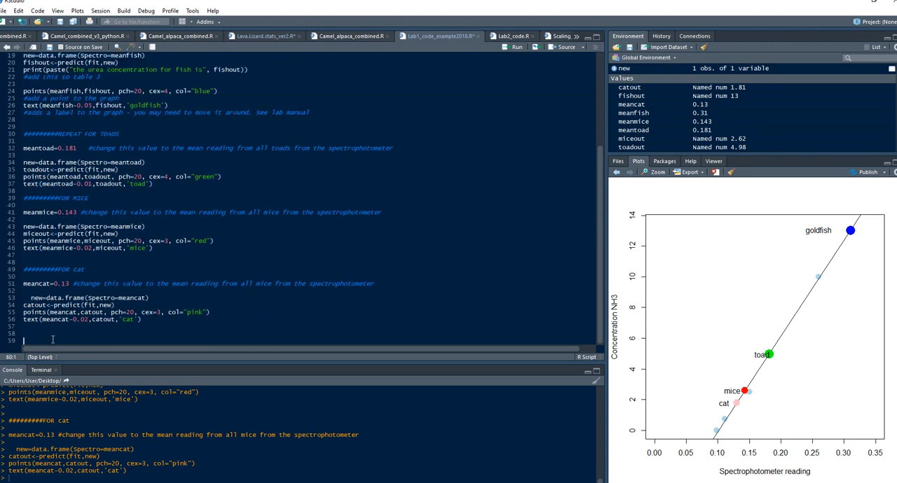
text(##)
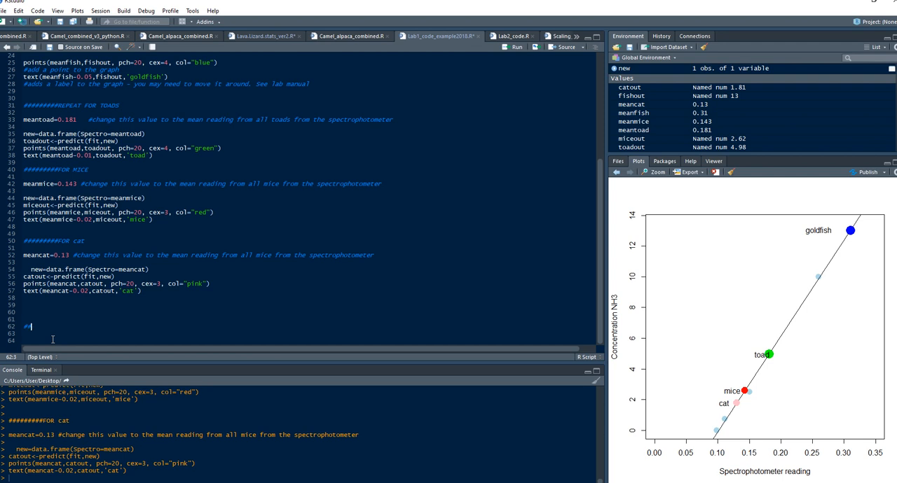
text(####UREA)
key(Return)
key(ctrl+v)
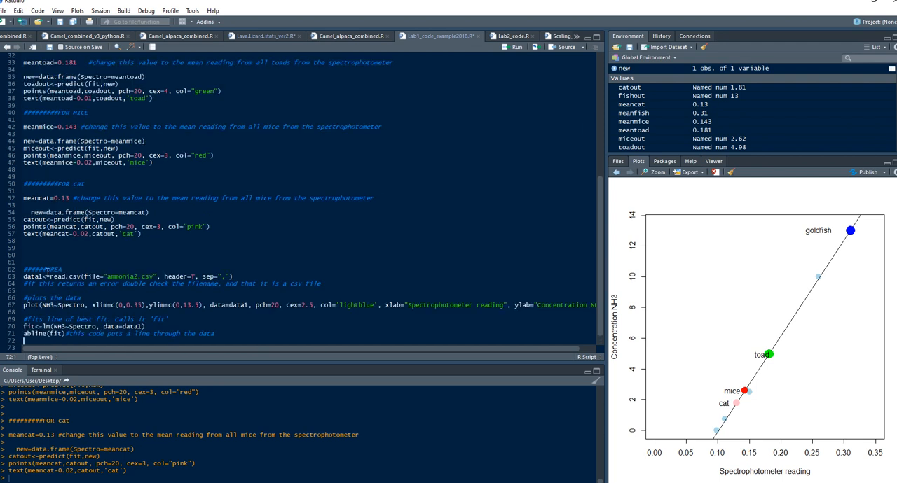
Change the copied read line to load Urea.csv into data2, checking the file name in the working directory, and run it
click(40, 277)
drag(106, 277, 138, 278)
text(urea)
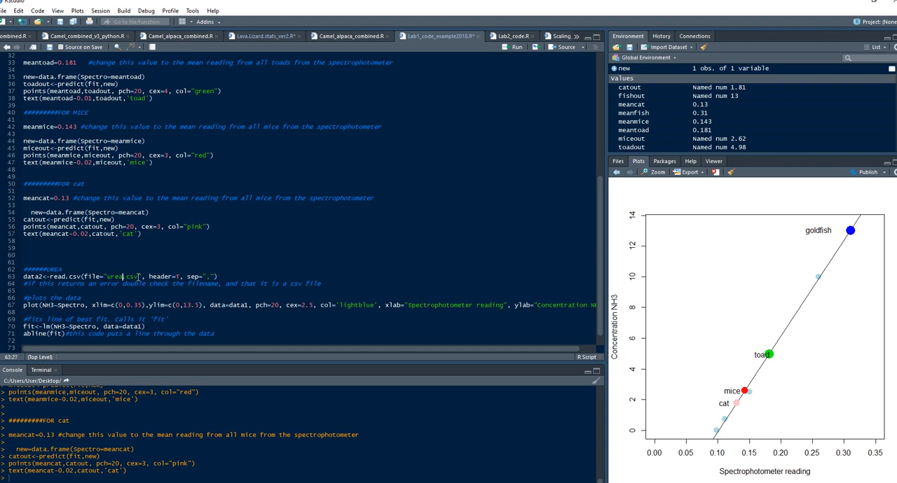
click(621, 162)
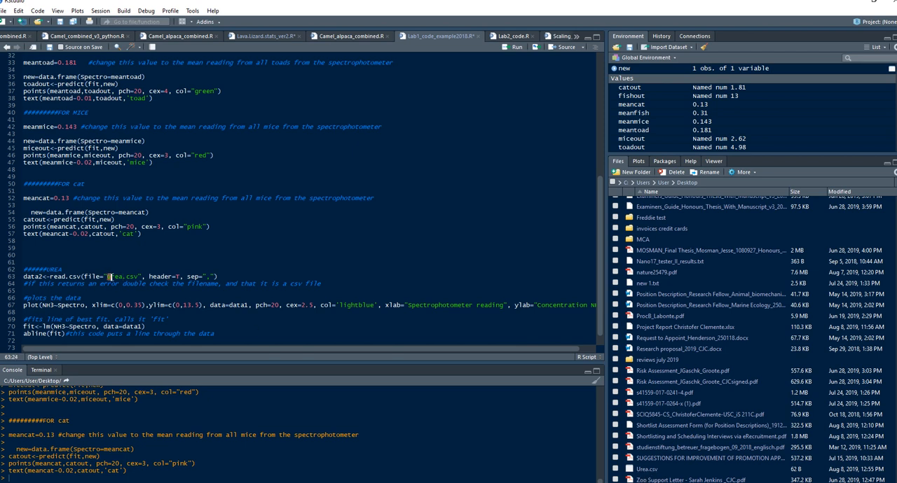
click(226, 278)
key(ctrl+Return)
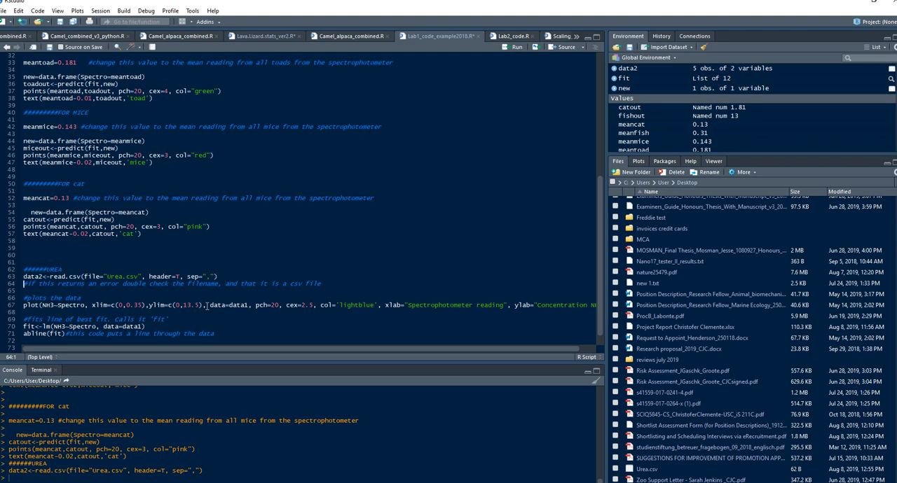
Set data=data2 in the urea plot call, try running it, and bring the plot back into view
click(248, 305)
key(ctrl+Return)
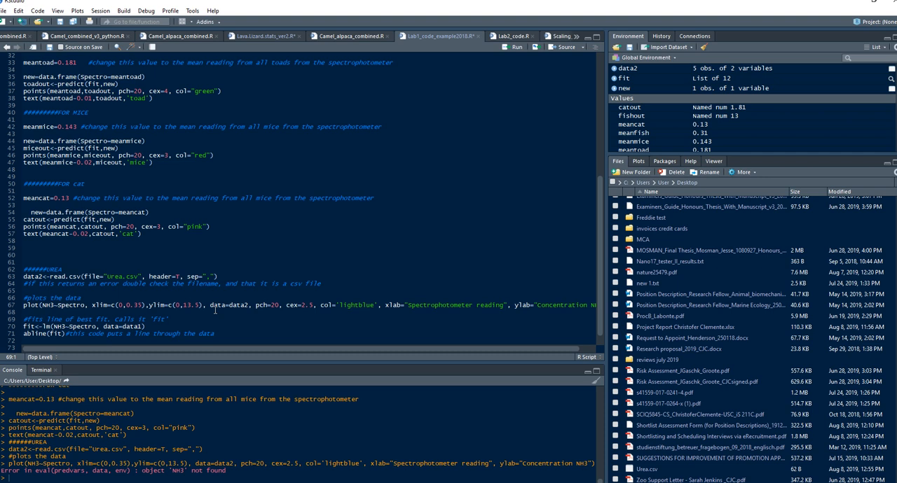
click(640, 163)
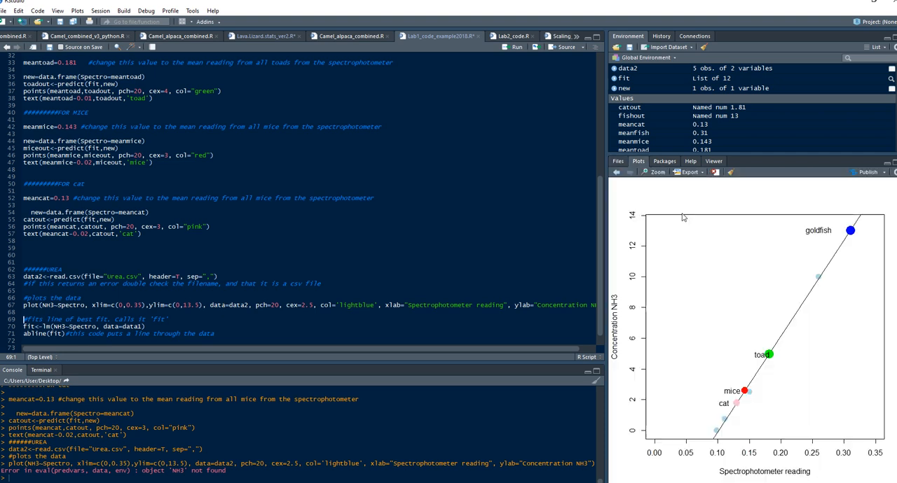
Check data2's column names, replace NH3 with Urea in the plot formula and rerun the plot line
click(146, 306)
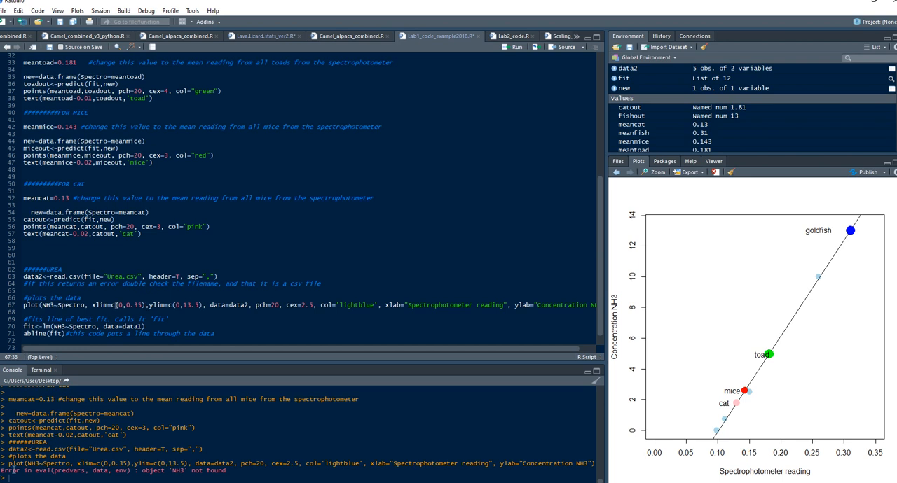
drag(5, 473, 231, 473)
double_click(47, 307)
click(613, 69)
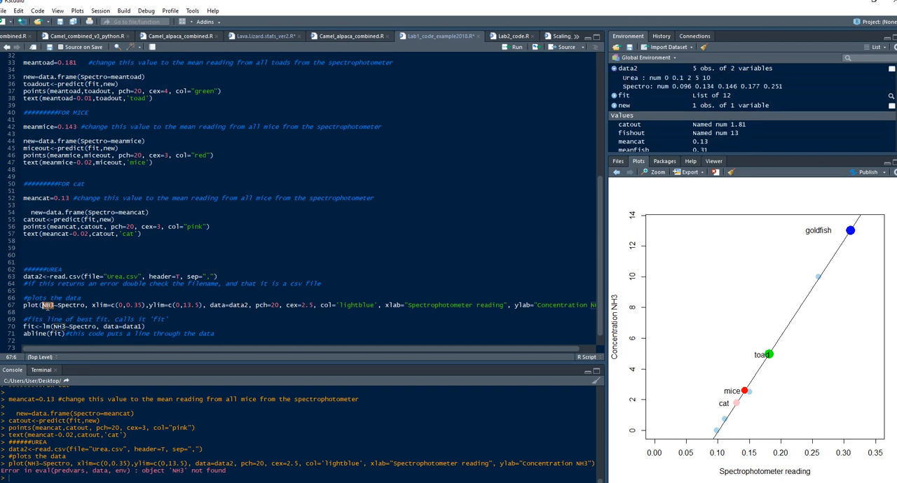
text(Urea)
key(ctrl+Return)
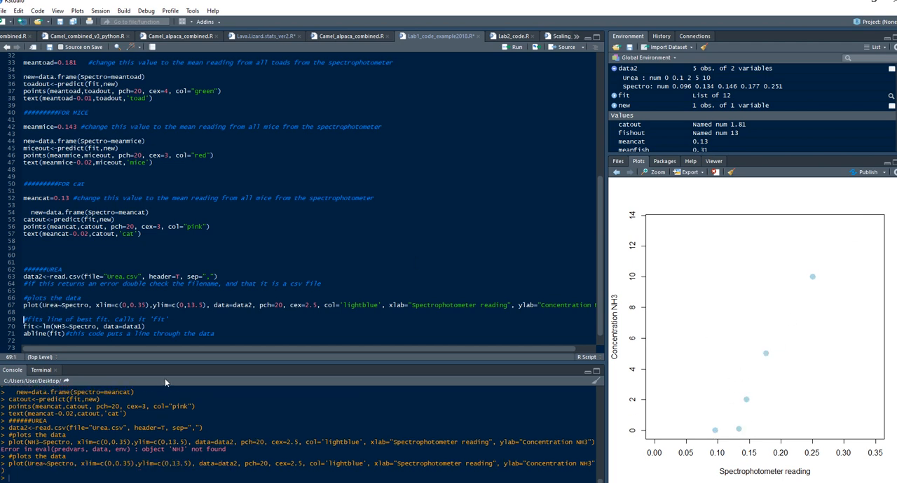
Change the urea fit to lm(Urea~Spectro, data=data2) and run the fit and abline lines
double_click(60, 326)
text(Urea)
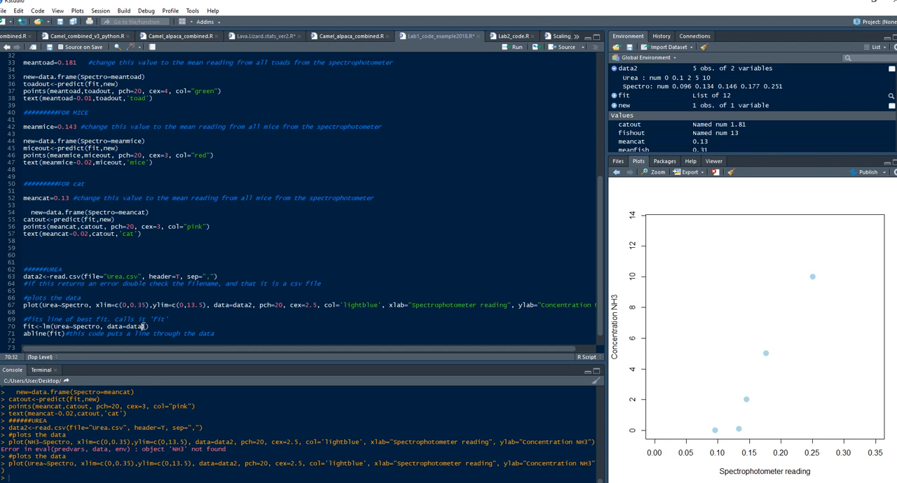
key(BackSpace)
text(2)
key(ctrl+Return)
key(ctrl+Return)
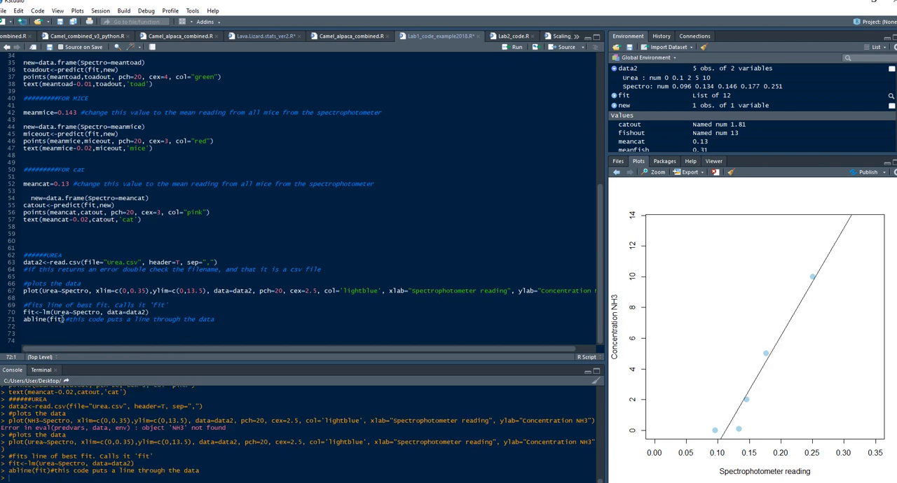
Copy the fish block from meanfish to the label comment below the urea abline line and head it with #########
scroll(77, 219, up, 5)
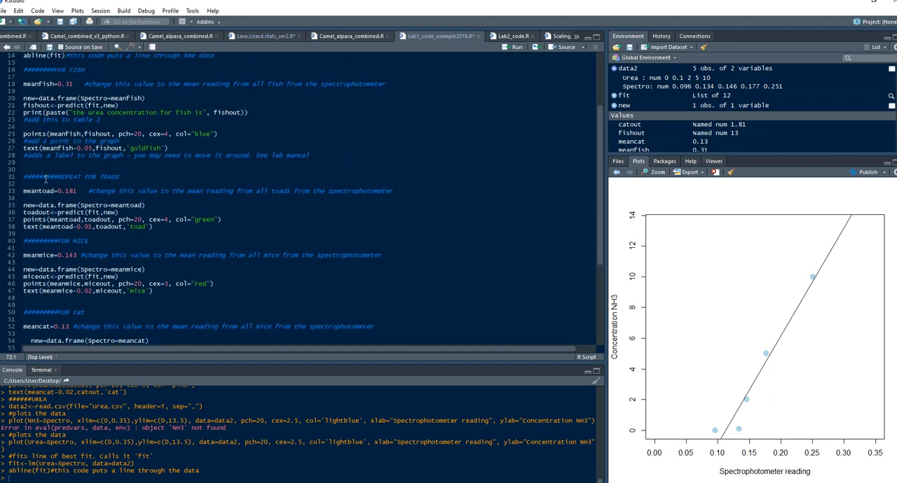
scroll(44, 175, up, 1)
drag(24, 112, 344, 185)
key(ctrl+c)
scroll(145, 270, down, 6)
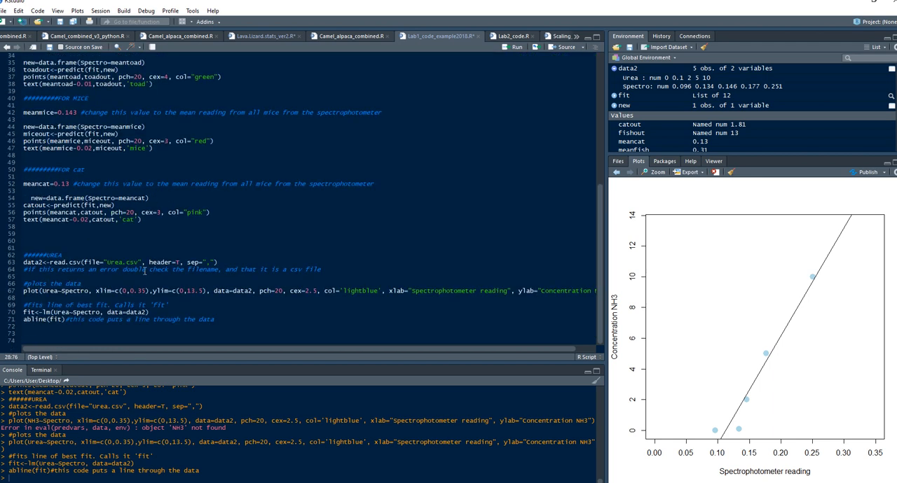
click(52, 340)
key(ctrl+v)
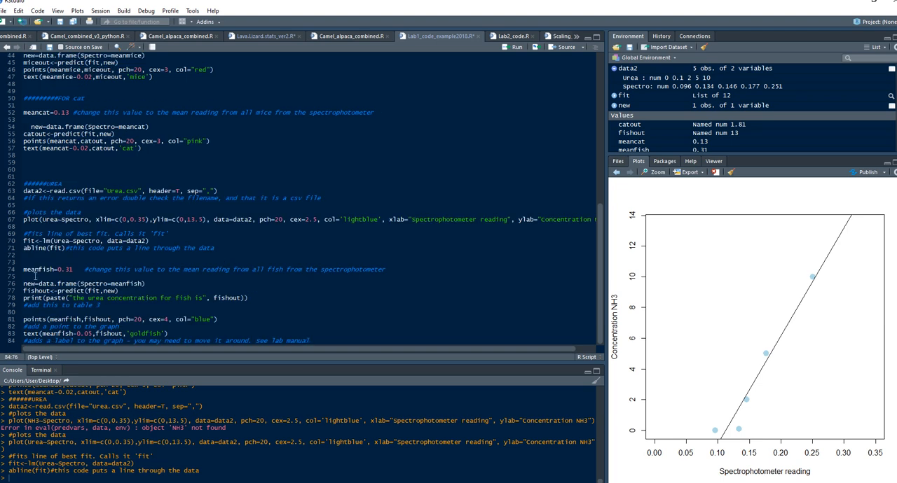
click(34, 260)
text(#########)
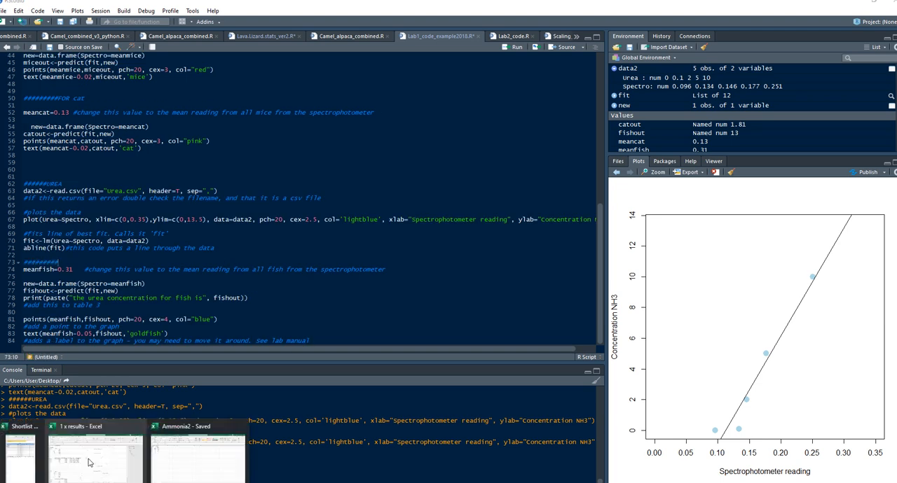
Look up the fish's mean urea spectro reading in the 1 x results Excel workbook, then return to RStudio
click(88, 460)
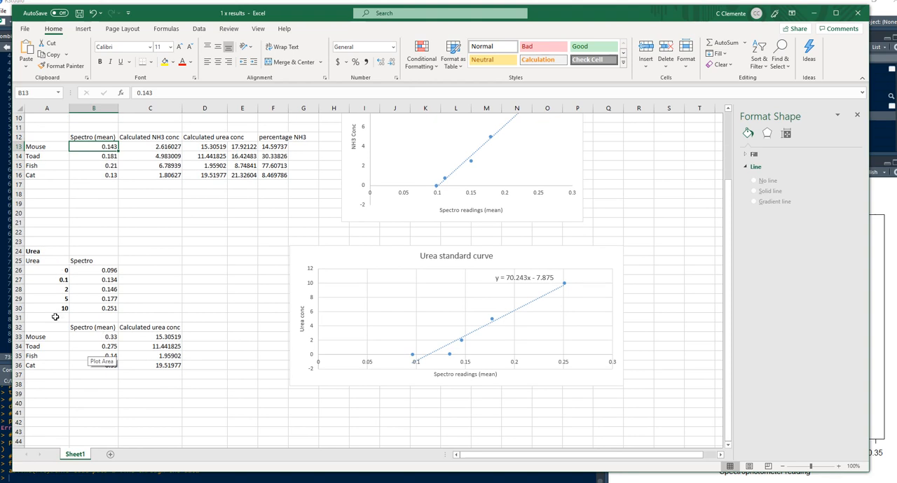
click(78, 357)
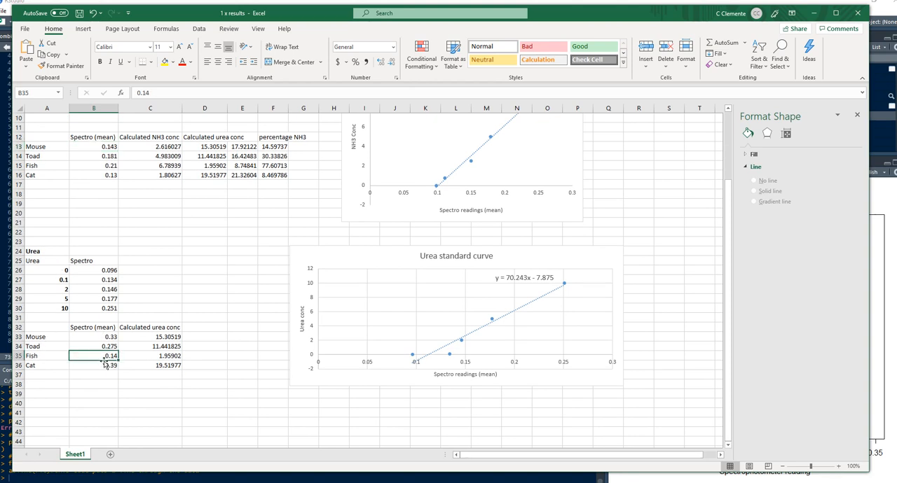
click(811, 14)
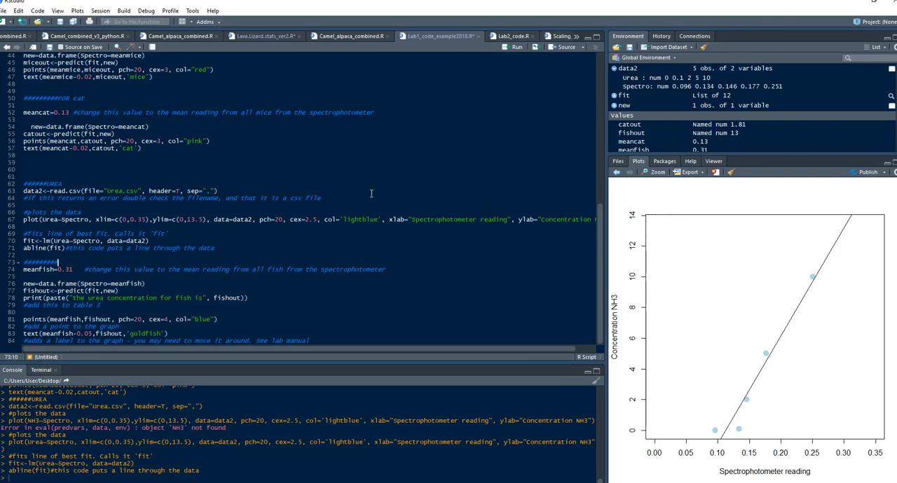
Set meanfish to 0.14 in the urea section and run its lines through the blue fish point
click(68, 270)
text(14)
key(ctrl+Return)
key(ctrl+Return)
key(ctrl+Return)
key(ctrl+Return)
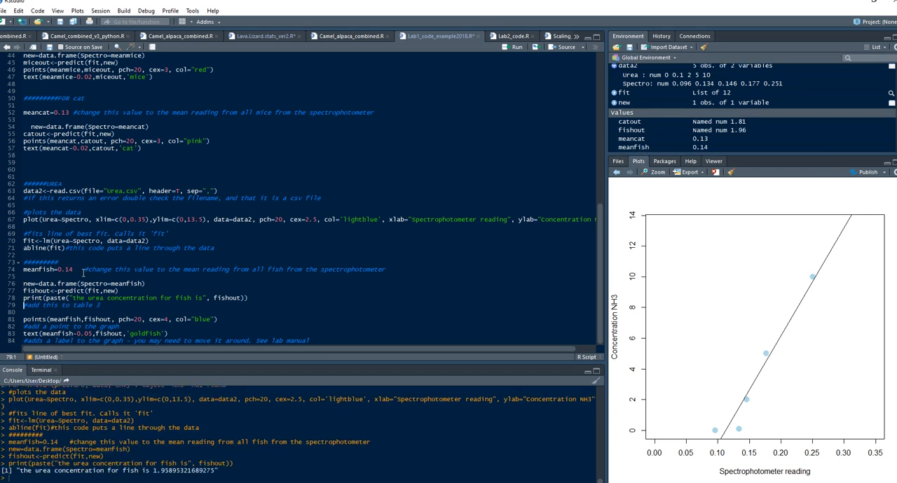
key(ctrl+Return)
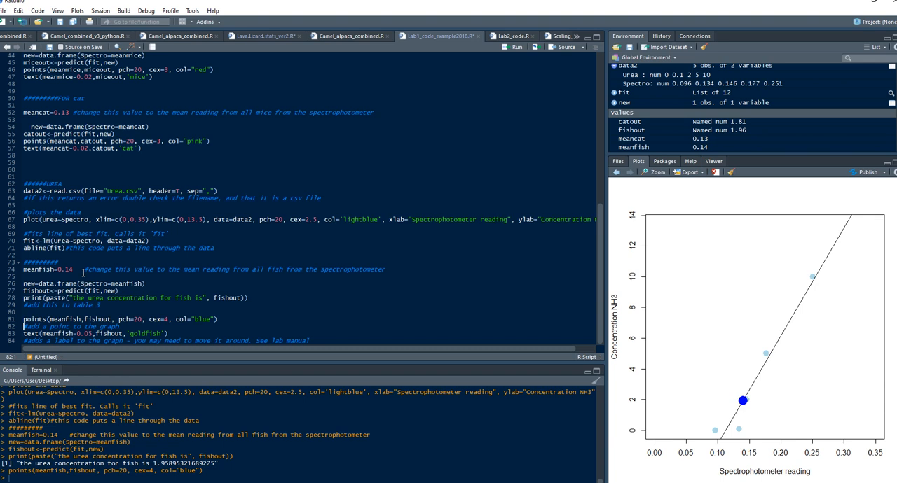
Run the urea section's text line to label the fish point 'goldfish' on the plot
key(ctrl+Return)
key(ctrl+Return)
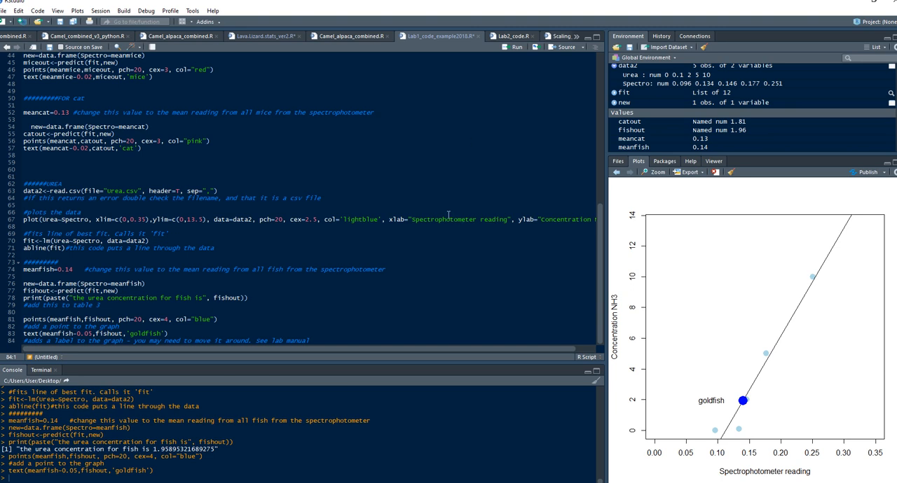
Change the urea plot's y-axis label to "Concentration Urea" and rerun the code from the plot line through the goldfish label
scroll(458, 350, right, 1)
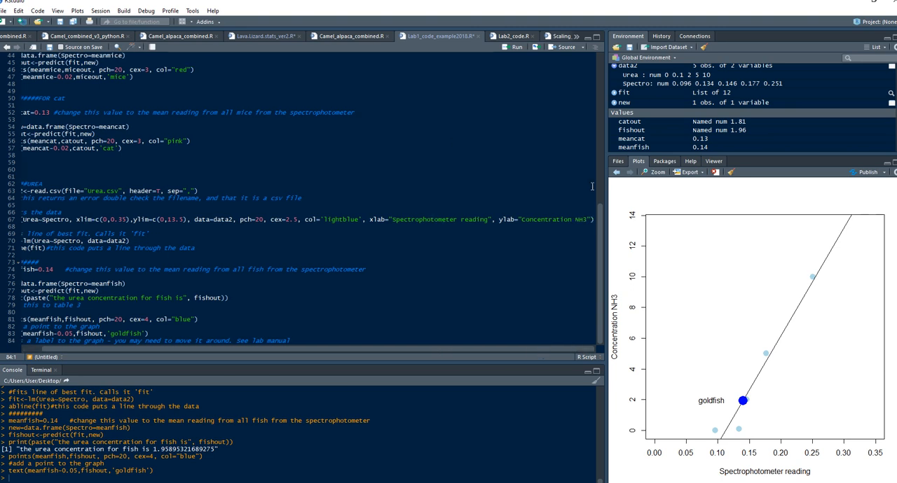
double_click(583, 220)
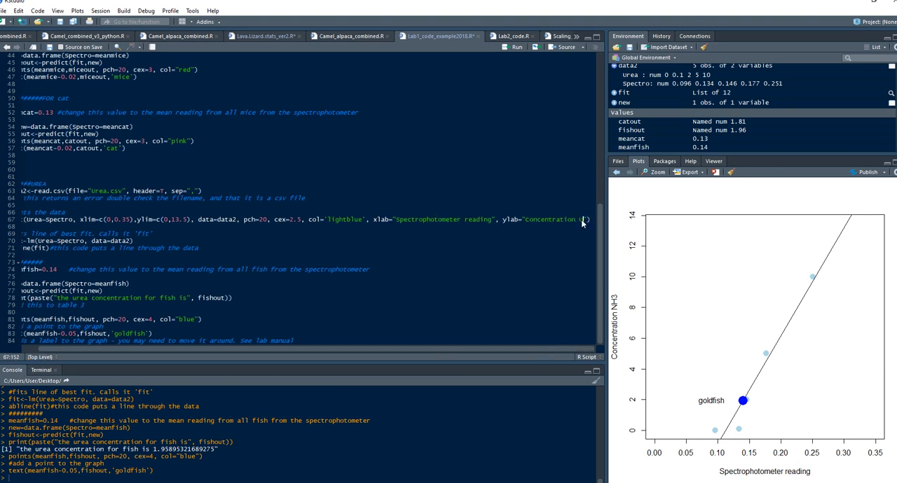
text(Urea)
scroll(221, 250, left, 2)
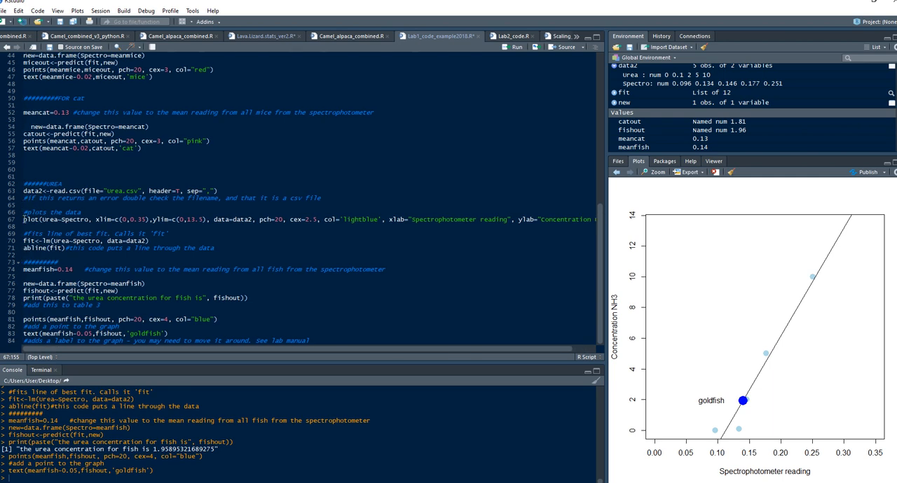
drag(24, 212, 374, 352)
key(ctrl+Return)
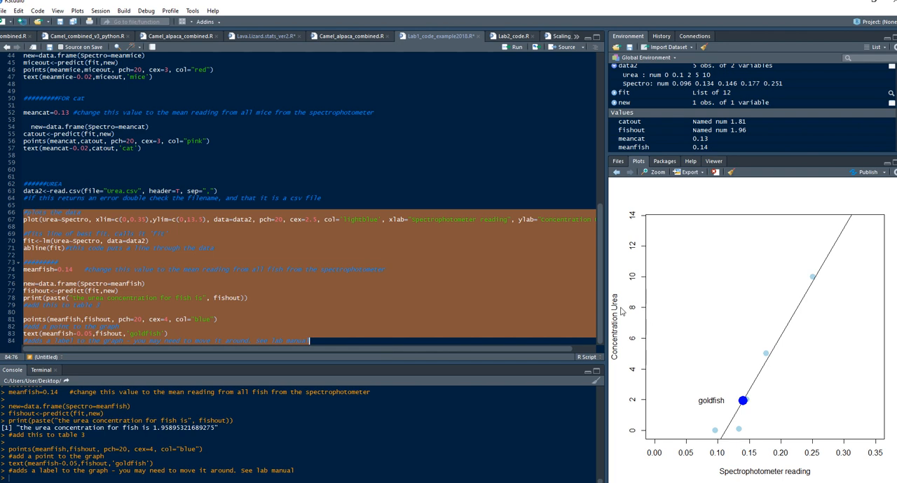
click(456, 306)
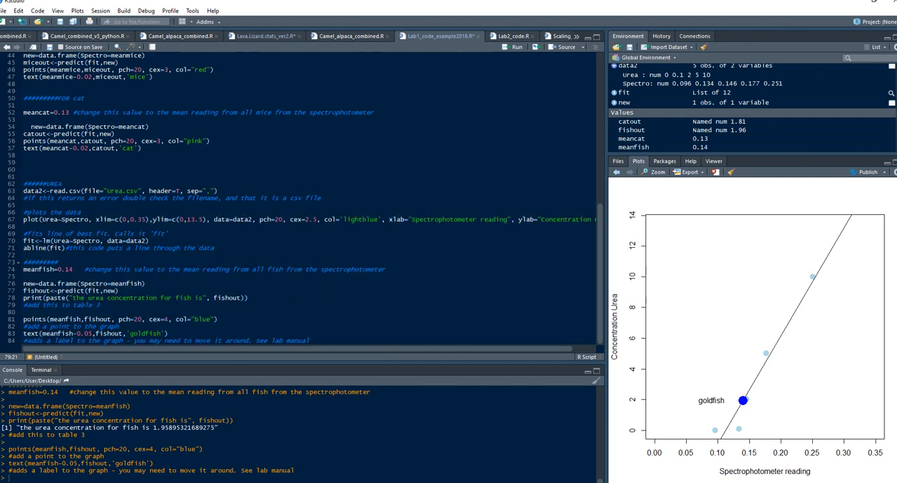
Switch to the 1 x results workbook in Excel and clear the calculated urea, total and percentage NH3 data in D12:F16
click(98, 464)
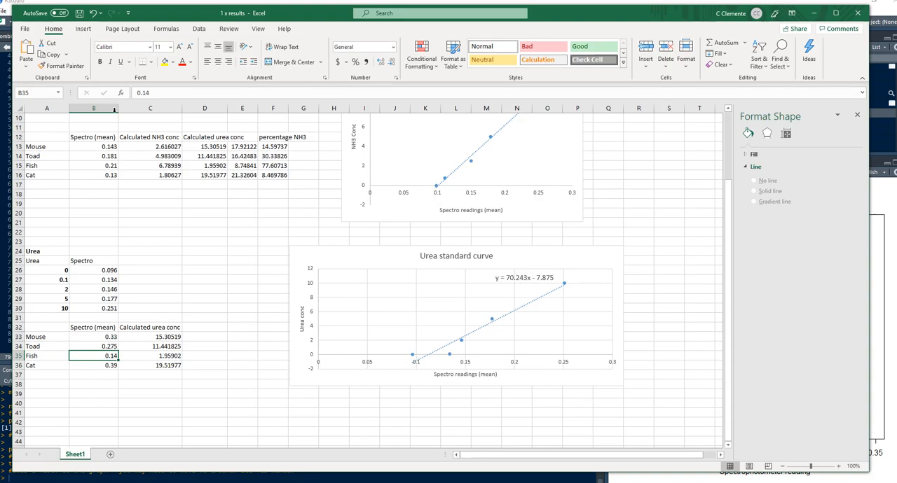
drag(150, 146, 157, 170)
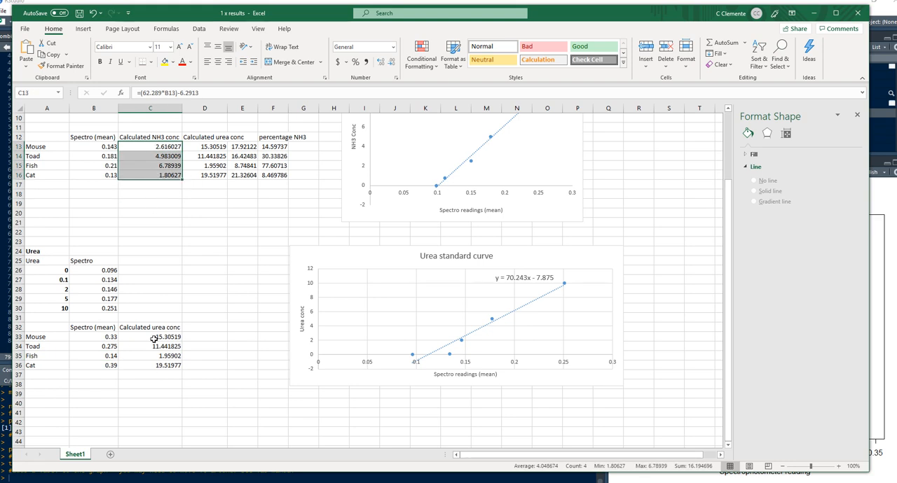
drag(154, 338, 152, 367)
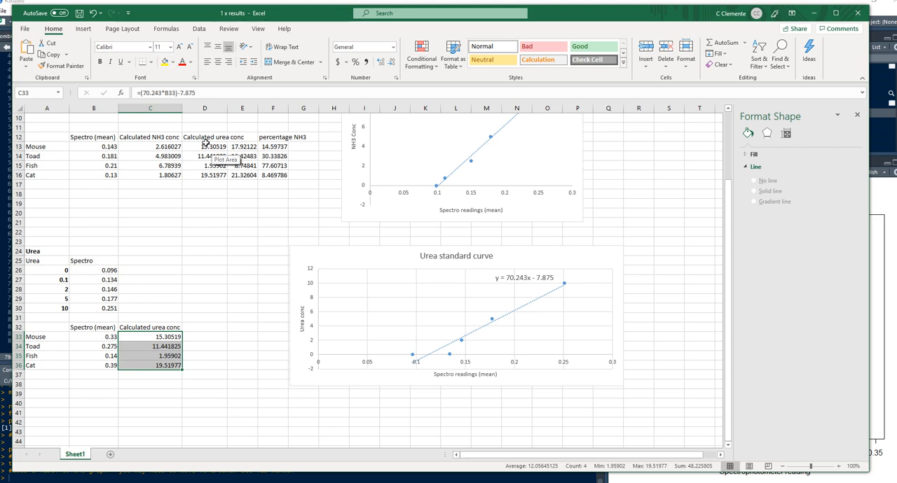
click(265, 145)
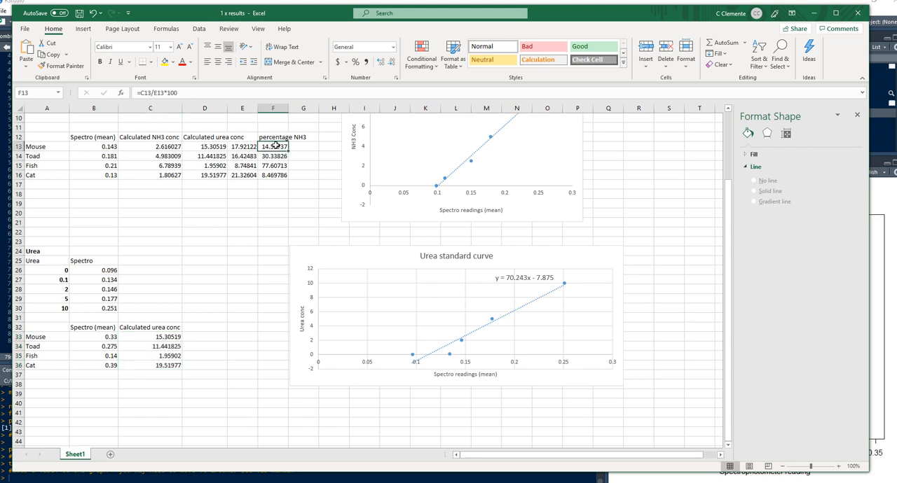
click(208, 144)
drag(204, 137, 271, 173)
key(Delete)
click(164, 176)
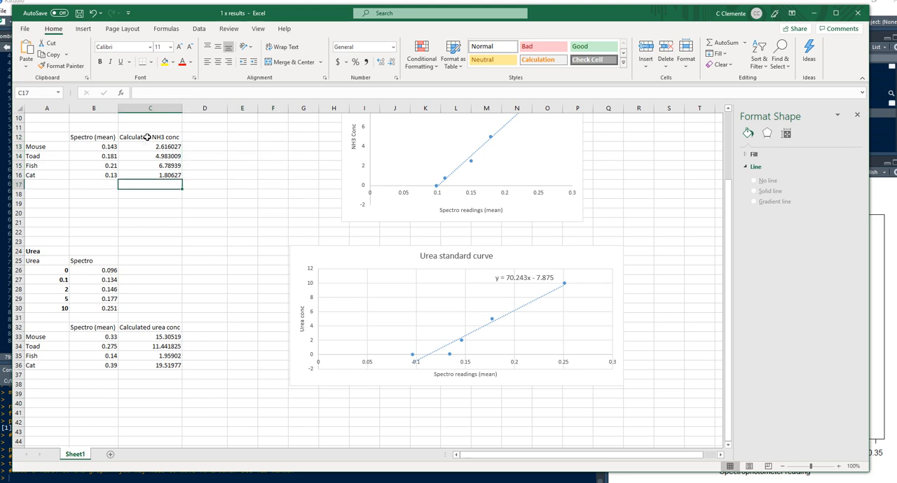
Examine the formula behind the mouse's calculated urea concentration in C33
click(144, 138)
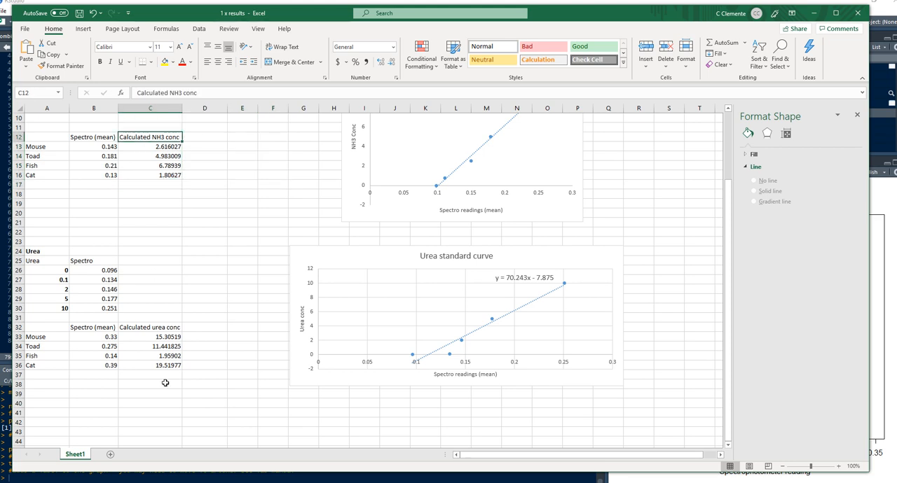
click(161, 338)
drag(138, 93, 221, 93)
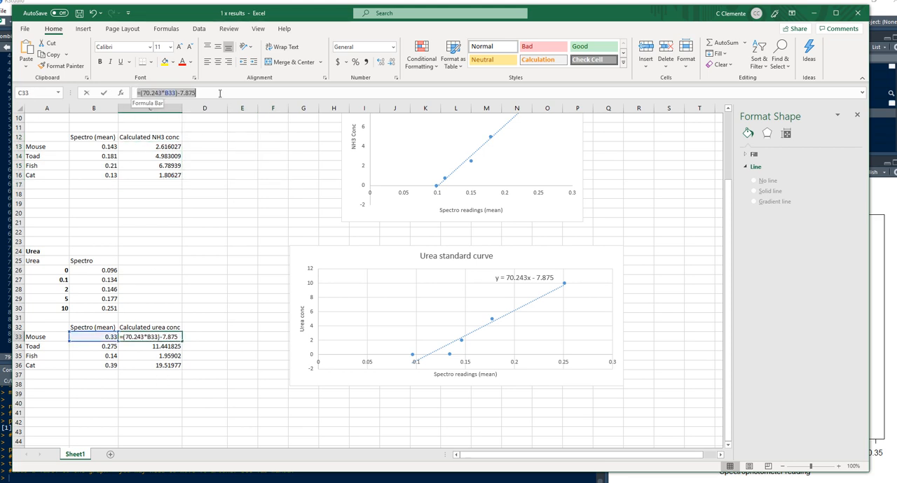
click(228, 93)
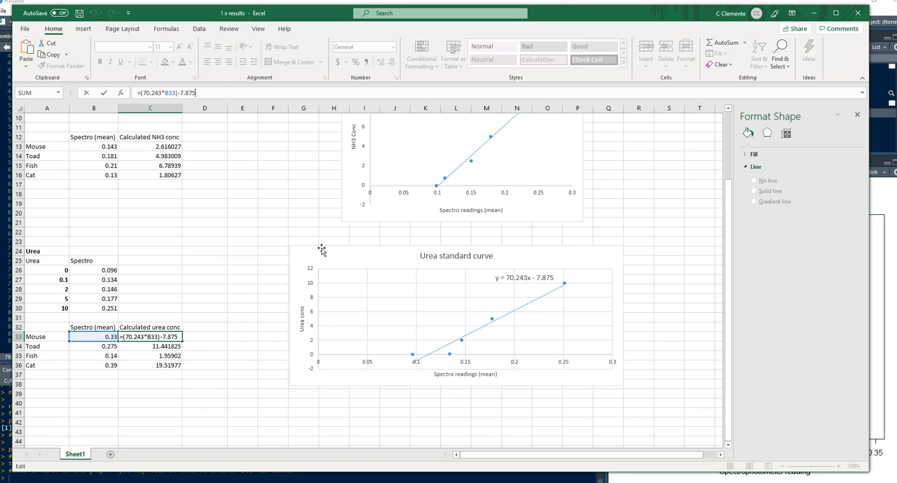
Move the Urea standard curve chart about two columns to the right, away from the urea table
click(351, 256)
drag(351, 257, 411, 251)
click(161, 338)
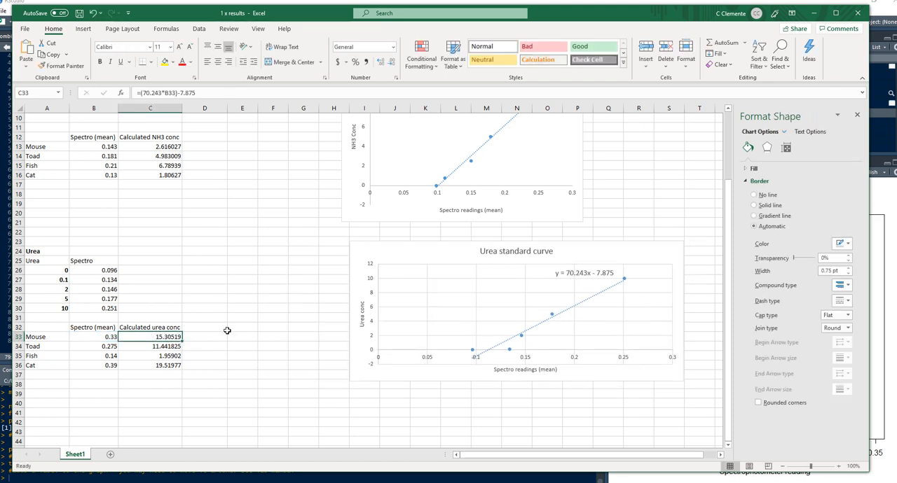
Enter the mouse's rounded urea concentration, 15.3, in D33
click(209, 336)
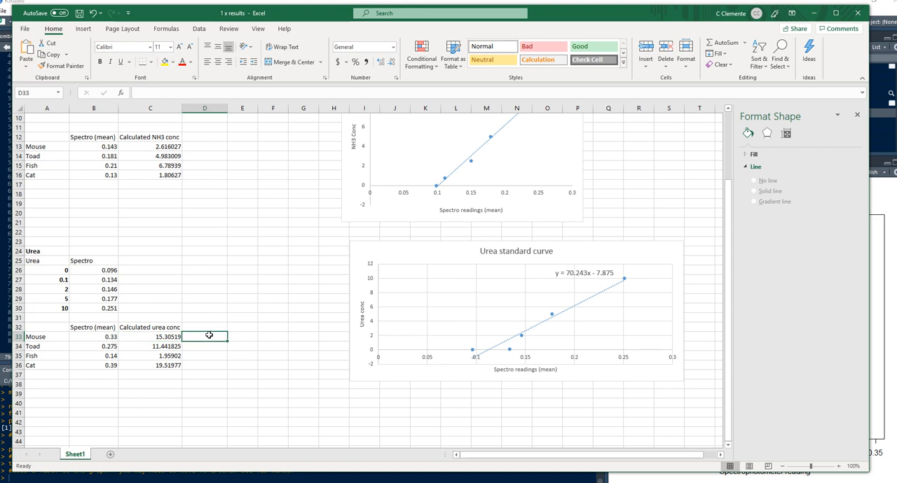
text(15.3)
key(ctrl+Return)
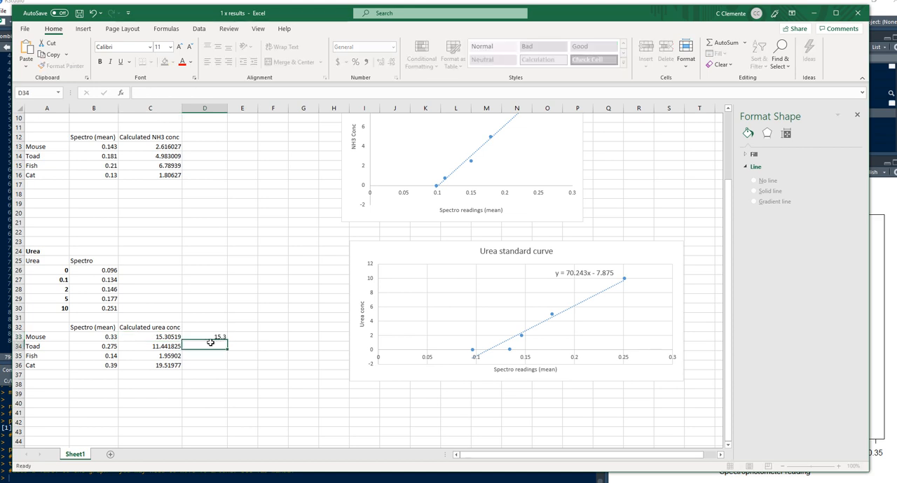
click(166, 335)
click(217, 336)
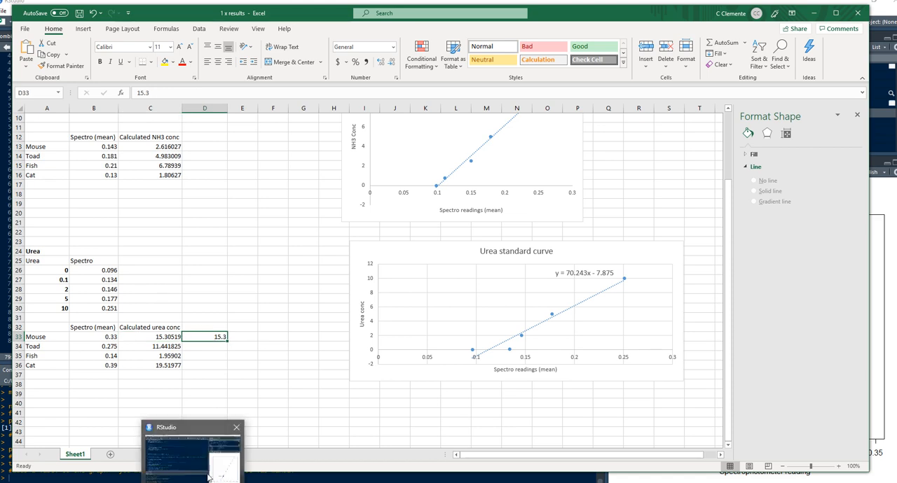
click(208, 474)
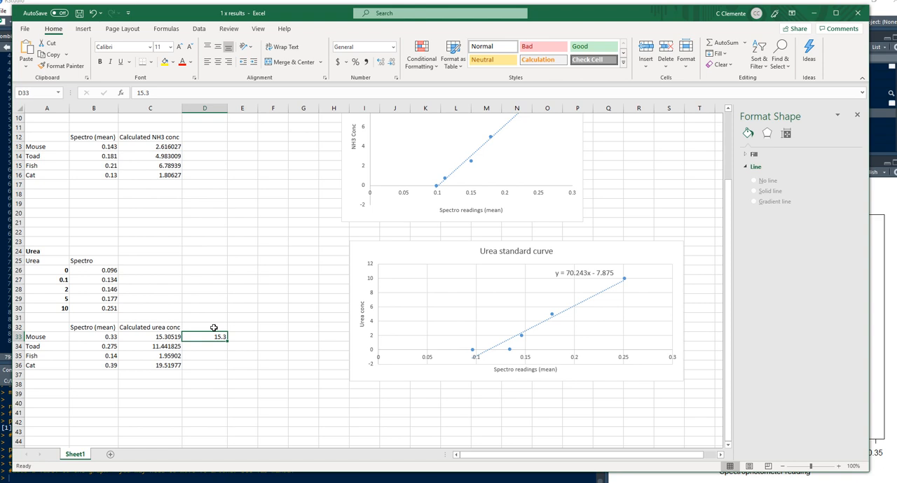
Enter the rounded urea concentrations 11.44 for toad, 1.959 for fish and 19.52 for cat in D34:D36
click(203, 346)
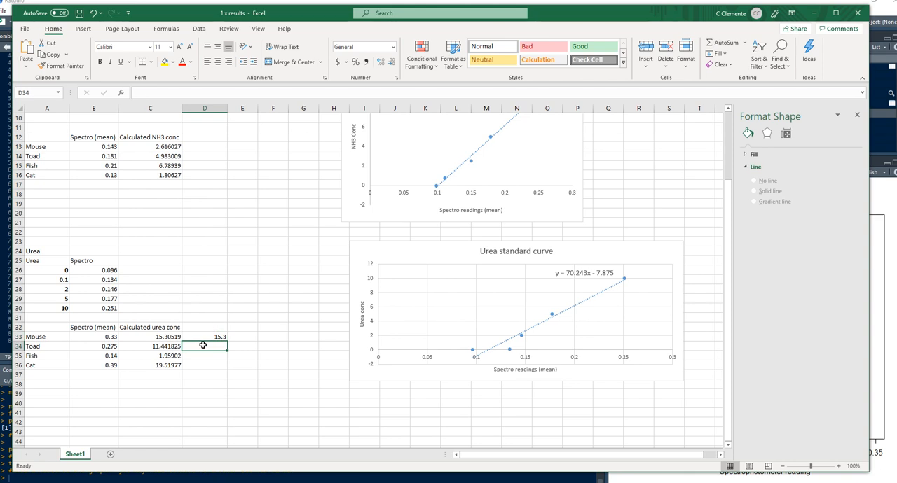
text(11.44)
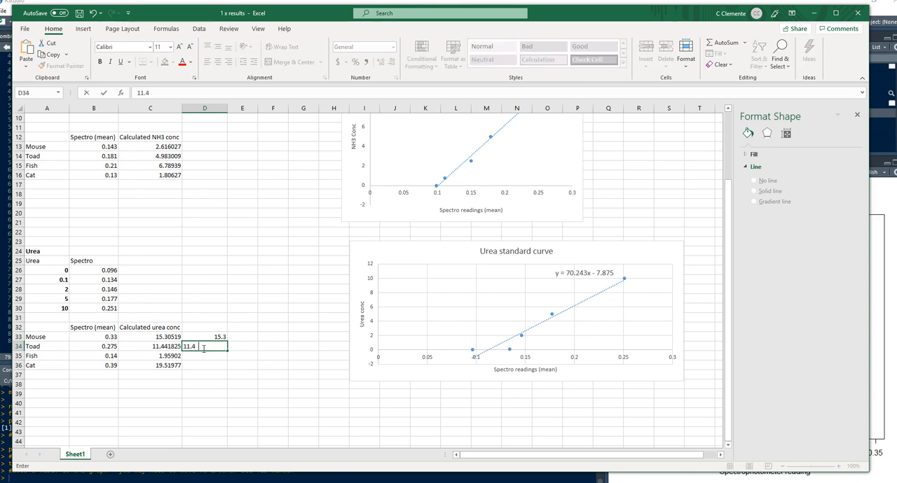
click(203, 358)
text(1.95)
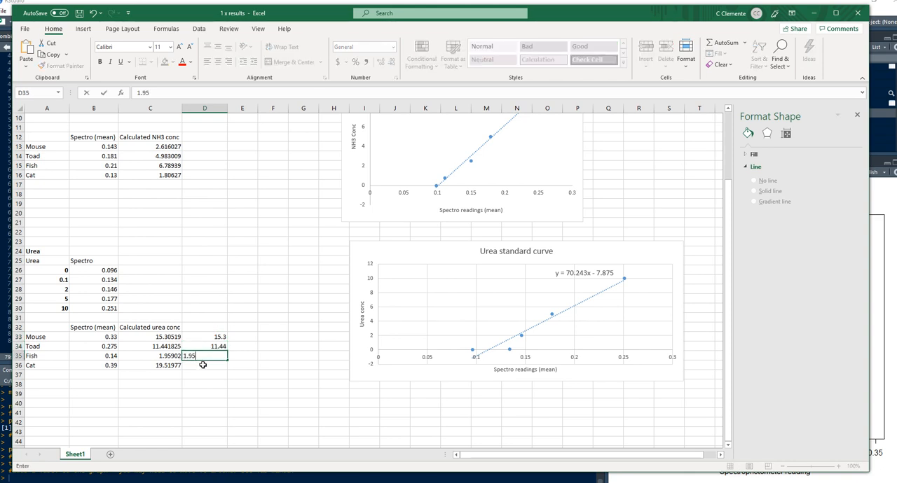
text(9)
key(Return)
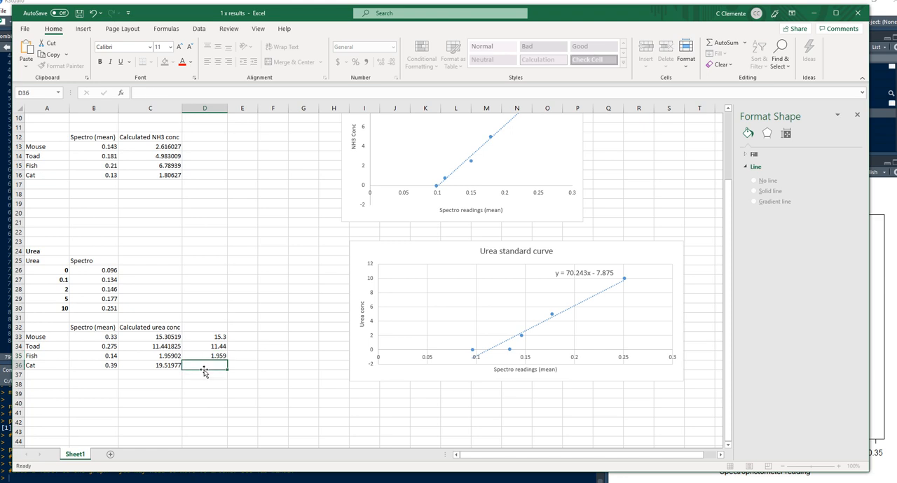
text(19.)
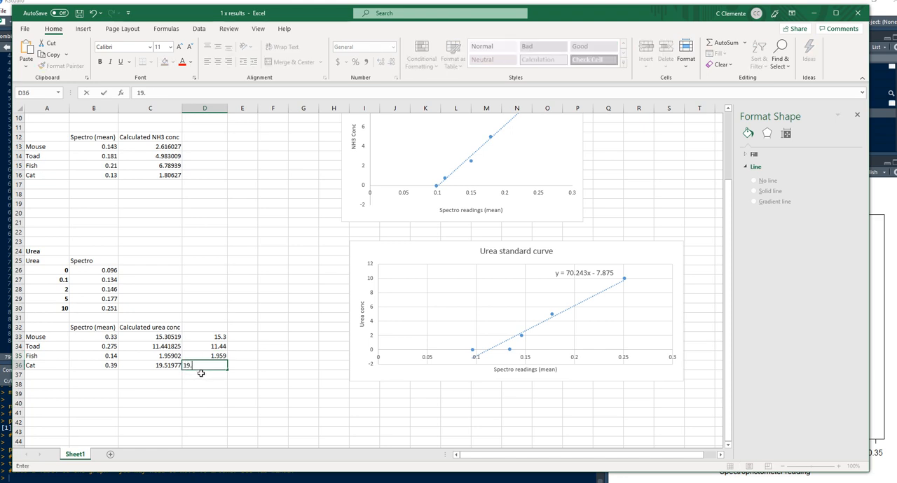
text(52)
key(Return)
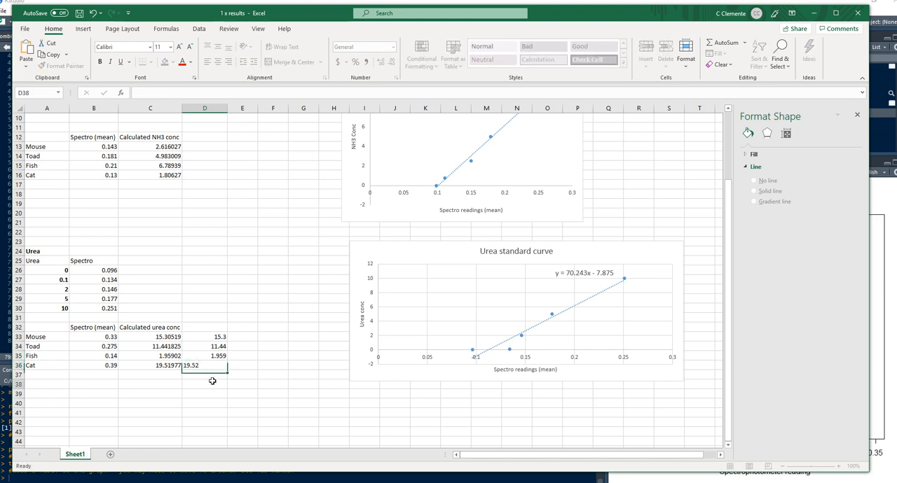
key(Return)
Head the column of rounded concentrations "Urea" in D32
click(205, 328)
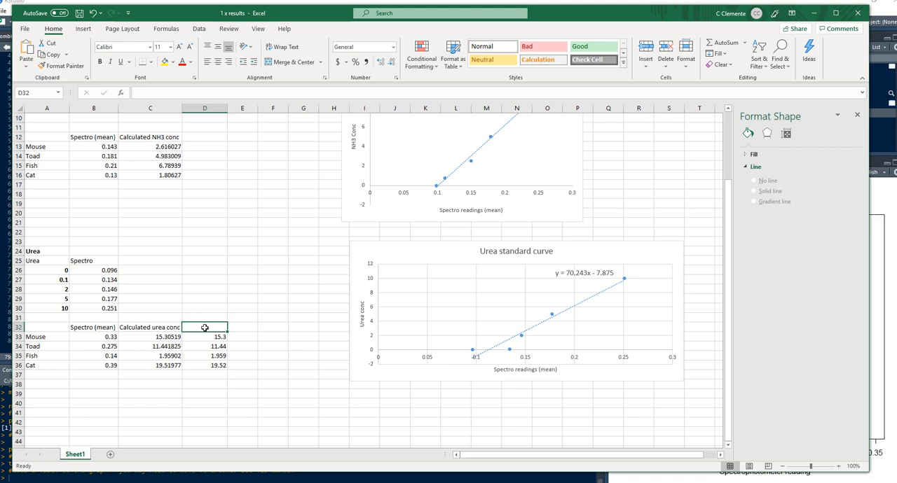
text(Urea)
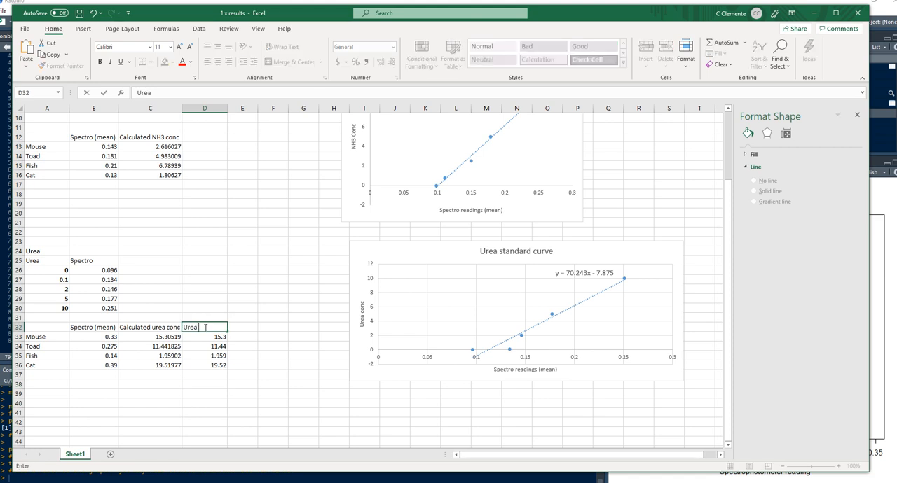
click(211, 344)
Copy the Urea column D32:D36 into the ammonia table starting at D12
drag(210, 328, 218, 365)
key(ctrl+c)
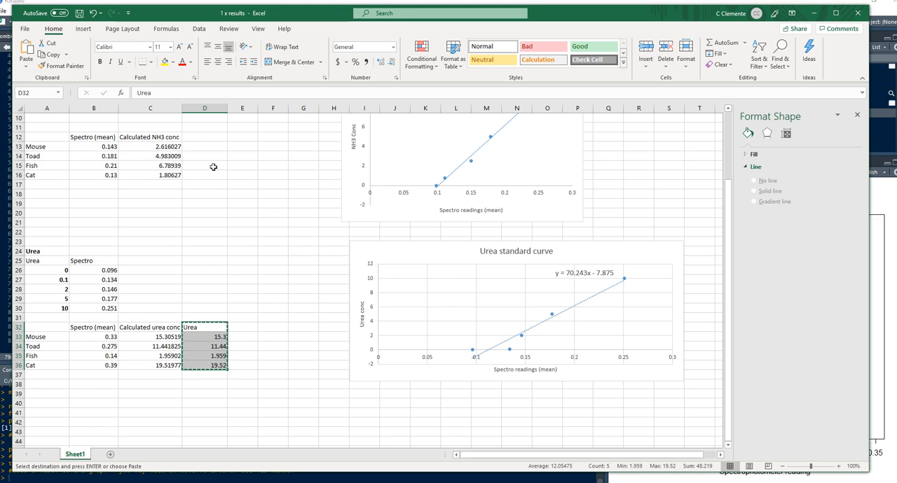
click(206, 141)
key(ctrl+v)
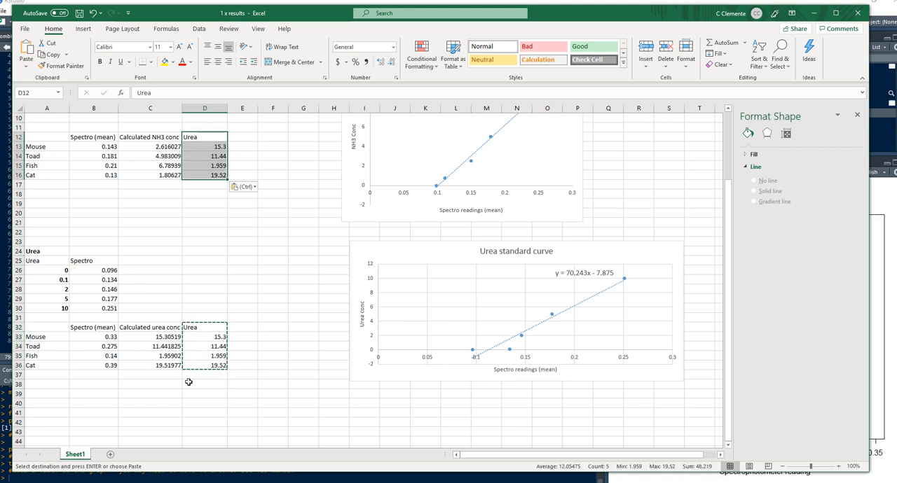
Try copying the Calculated urea conc column C32:C36 with its formulas to D12 in the ammonia table
drag(158, 327, 168, 366)
key(ctrl+c)
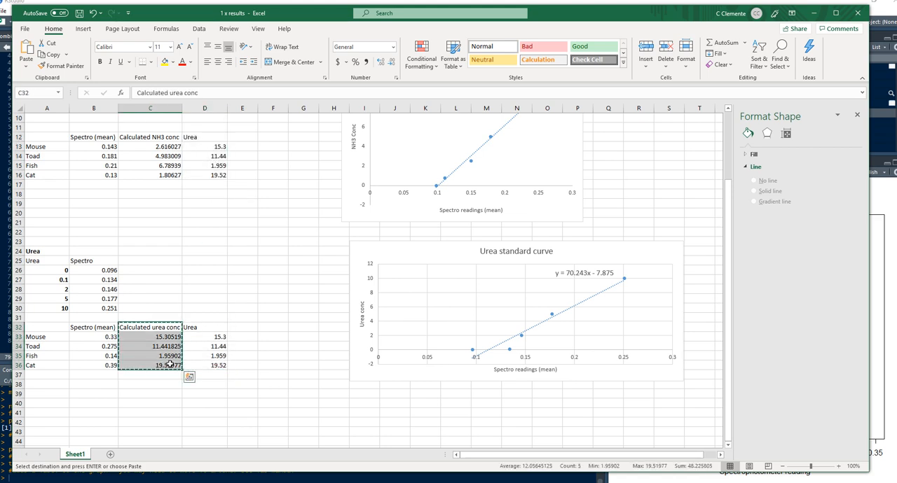
click(207, 137)
key(ctrl+v)
key(Down)
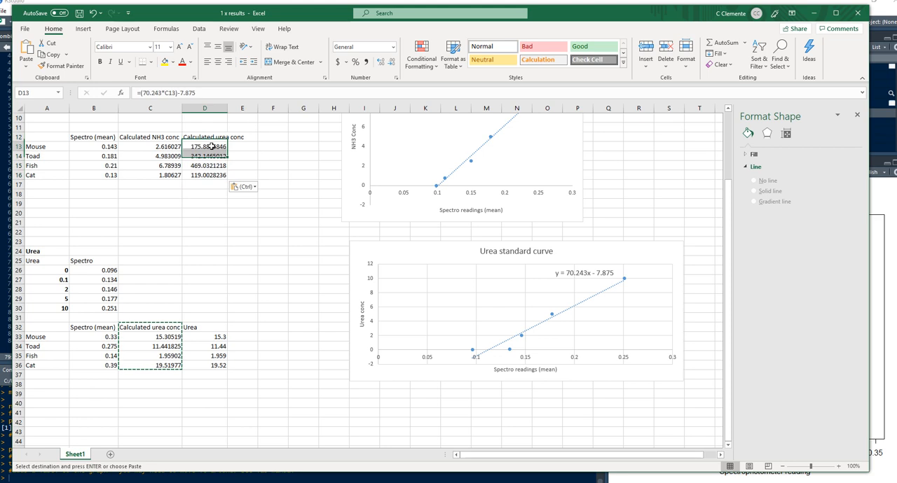
key(Escape)
key(Escape)
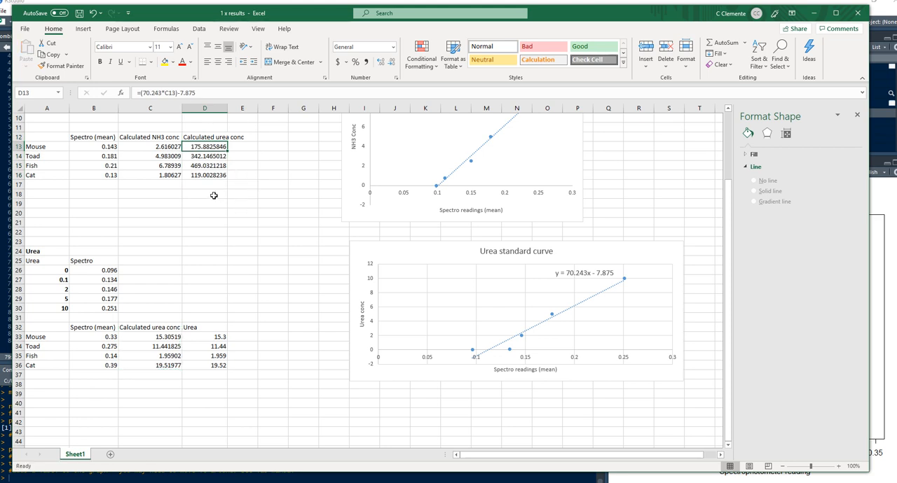
Copy the Calculated urea conc column C32:C36 and paste it as values into the ammonia table at D12
drag(169, 327, 171, 365)
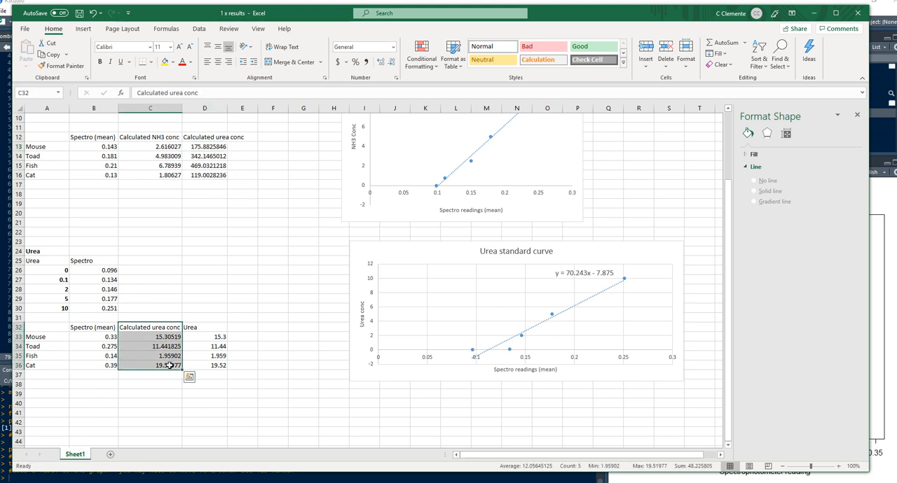
key(ctrl+c)
right_click(204, 138)
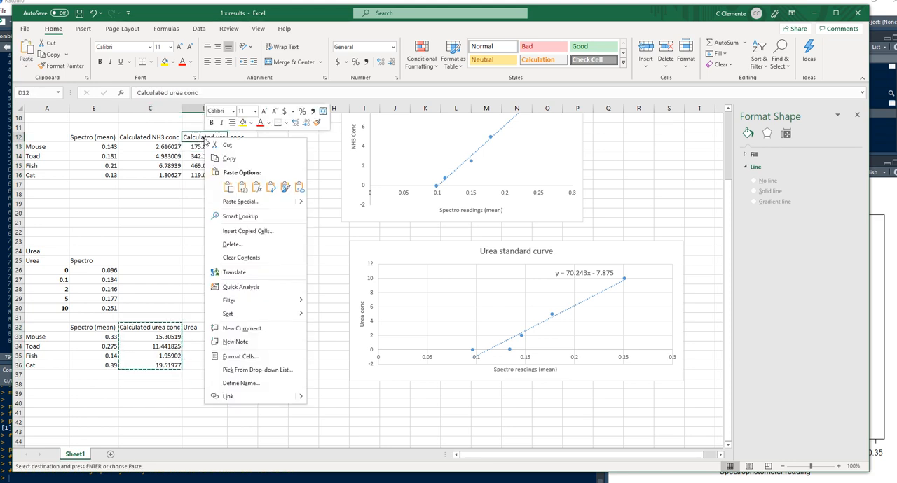
click(242, 185)
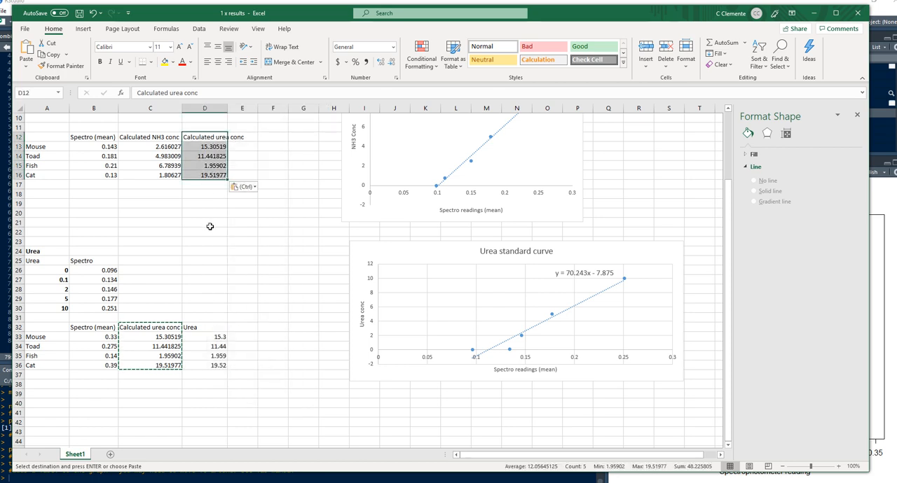
Head column E of the ammonia table "sum" in E12
click(240, 146)
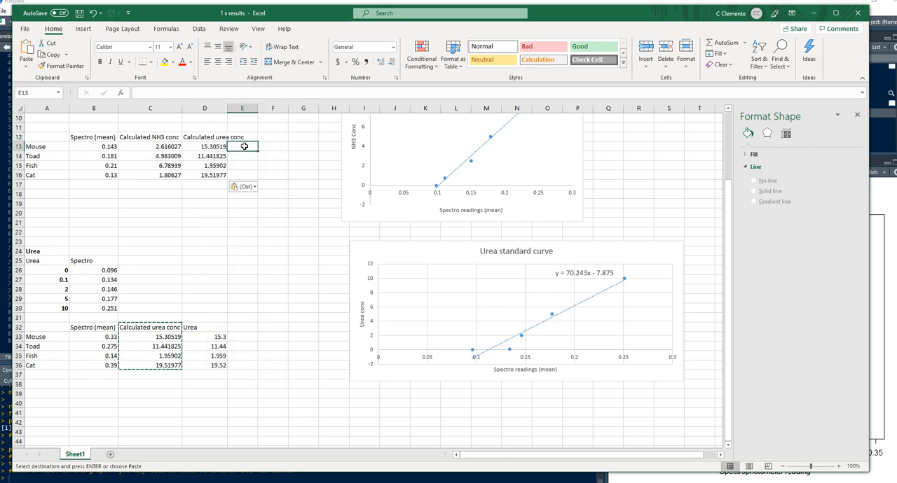
click(248, 140)
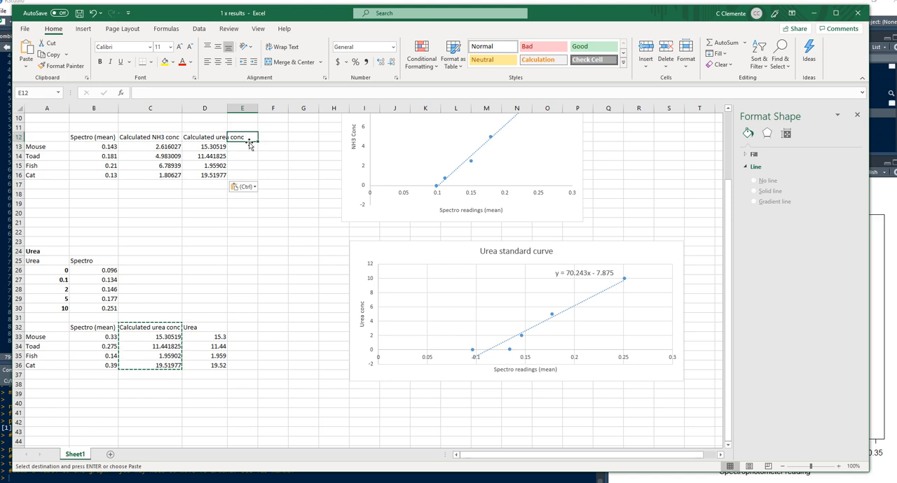
text(sum)
key(Return)
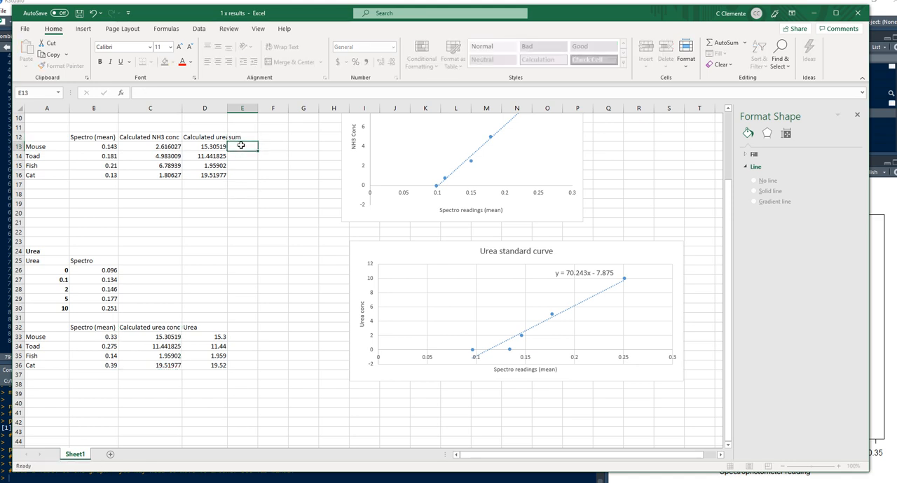
Sum the Mouse's NH3 and urea concentrations in E13 with =SUM(C13:D13) and fill the formula down to E16
text(=sum()
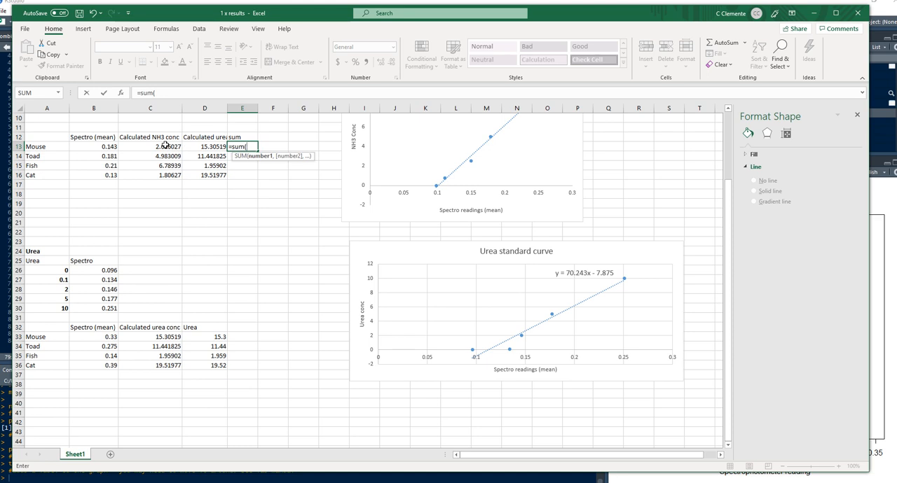
drag(165, 145, 252, 175)
key(Return)
click(245, 146)
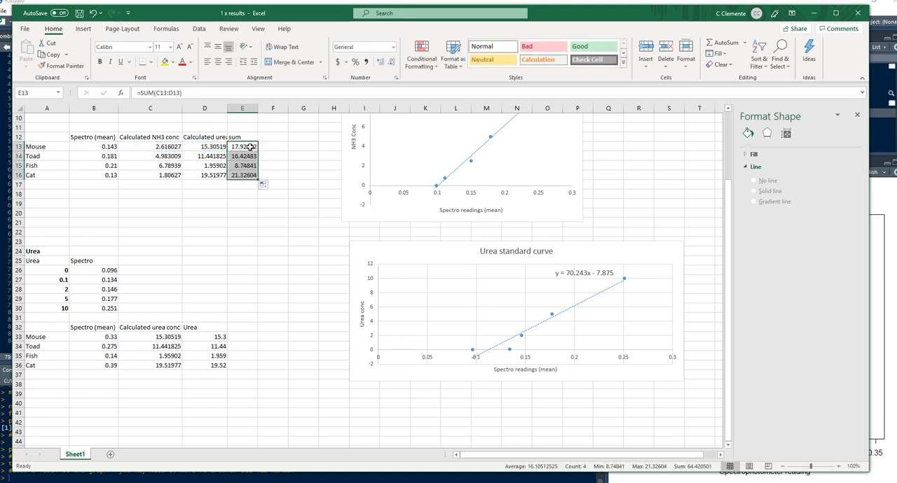
click(245, 148)
drag(257, 151, 260, 176)
click(240, 145)
click(248, 146)
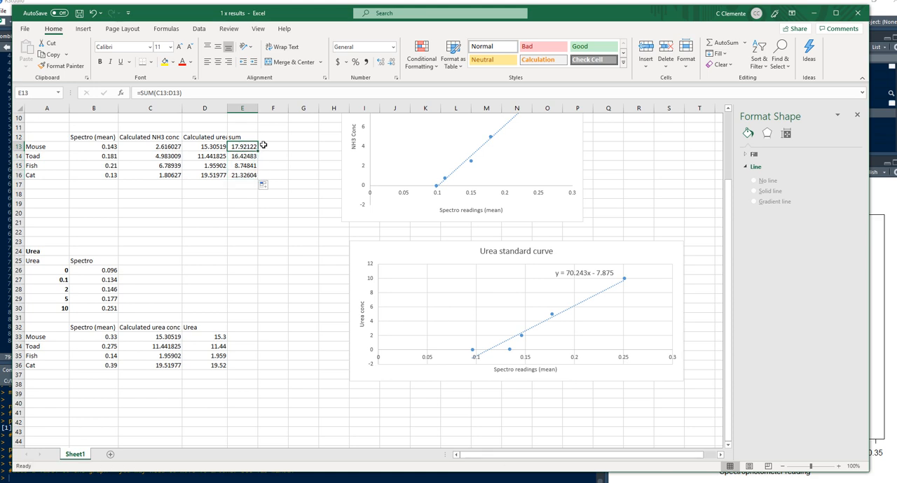
Head column F of the ammonia table "percentage" in F12
click(272, 138)
text(p)
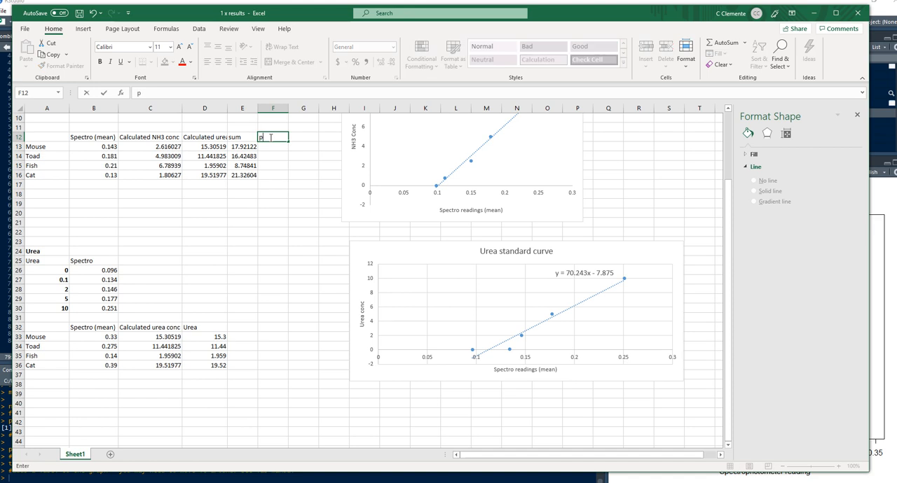
text(ercentage)
key(Return)
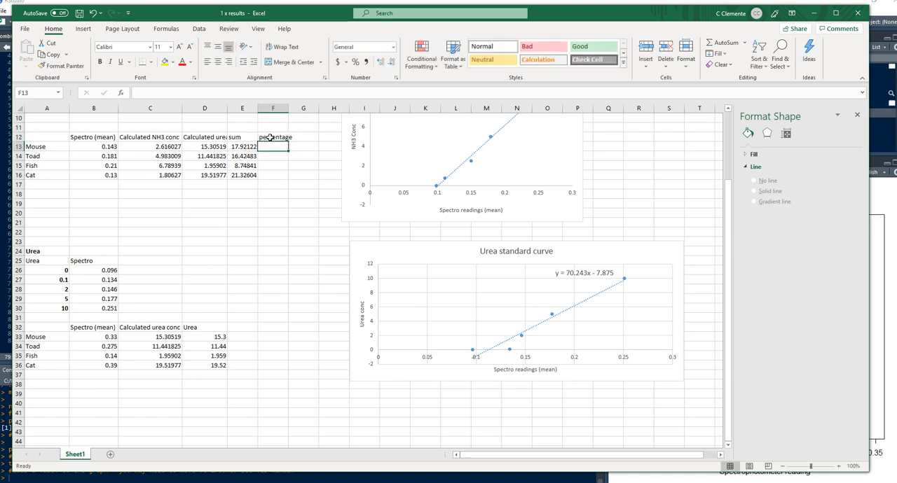
Try calculating the percentage in F13 as =E13/C13 and fill the formula down to F16
text(=)
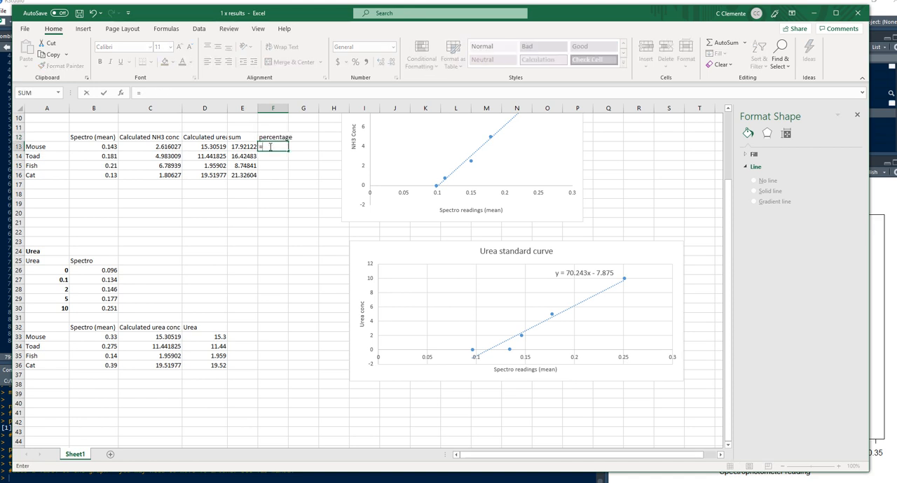
click(241, 145)
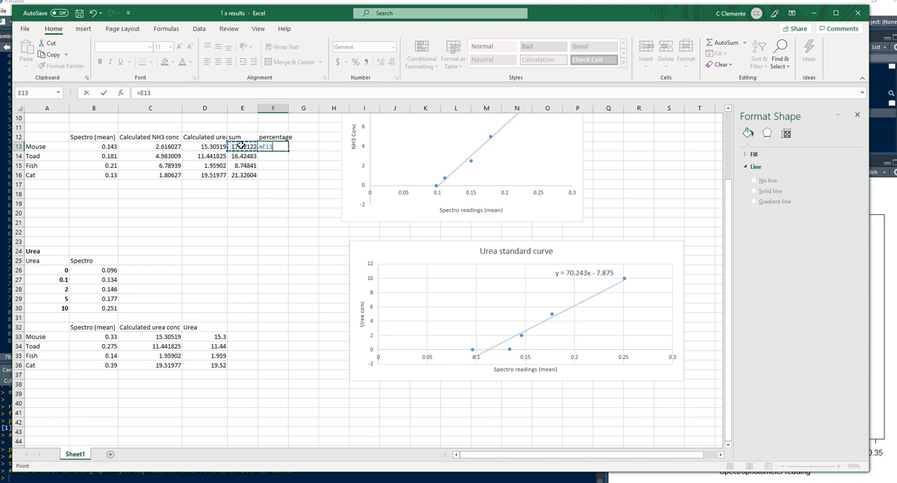
text(/)
click(156, 145)
key(Return)
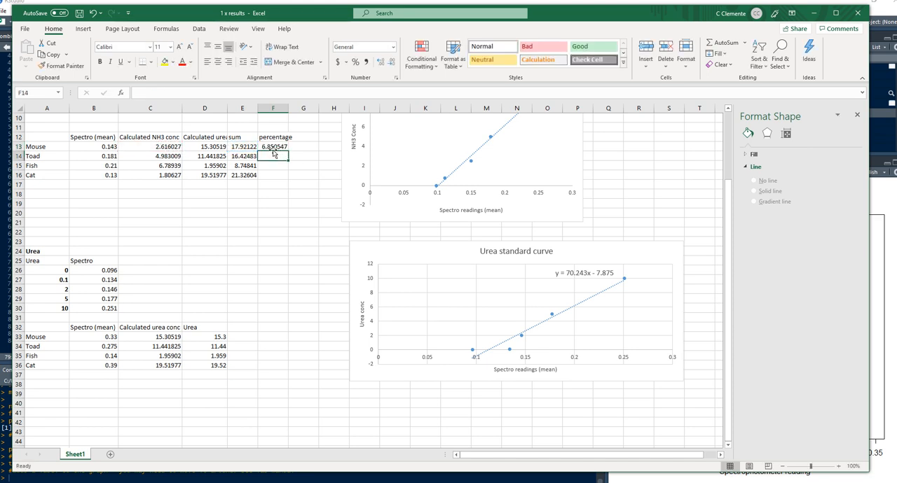
click(287, 149)
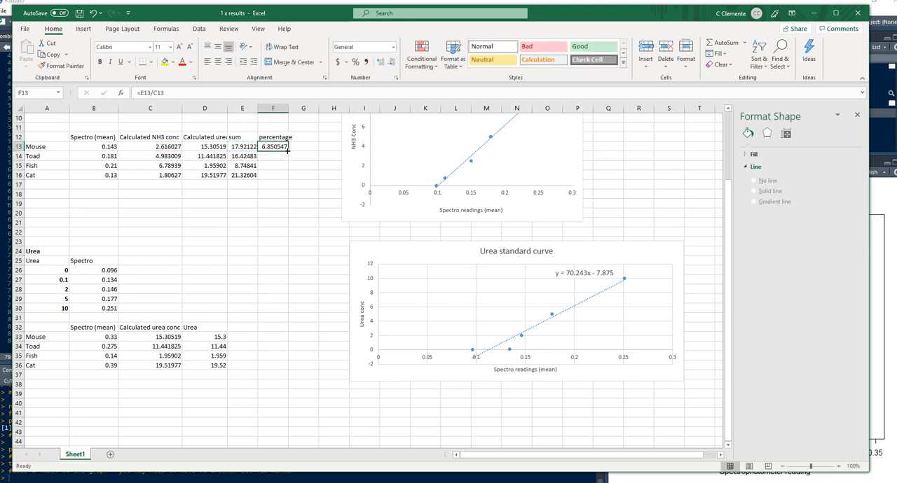
double_click(287, 151)
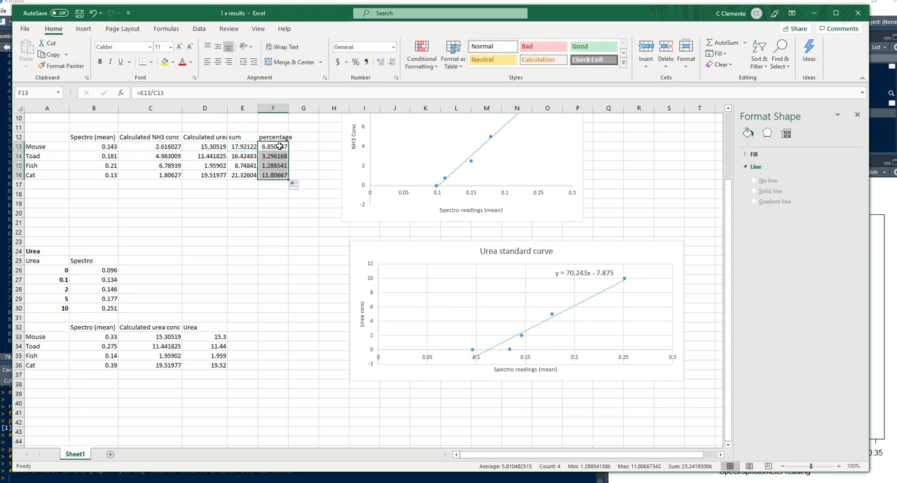
Check the division formula in F13, leave it unedited, and clear the percentage results in F13:F16
click(280, 146)
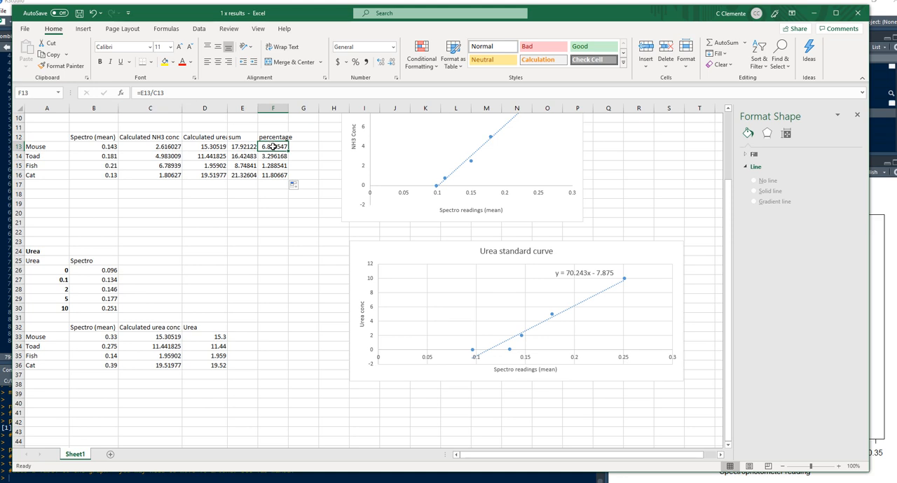
click(250, 147)
click(267, 146)
click(142, 92)
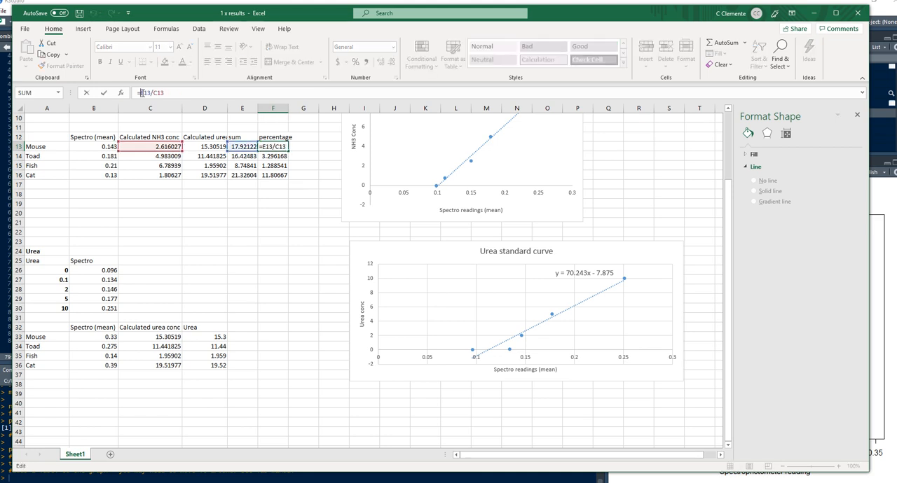
click(276, 203)
click(275, 145)
drag(275, 145, 276, 176)
key(Delete)
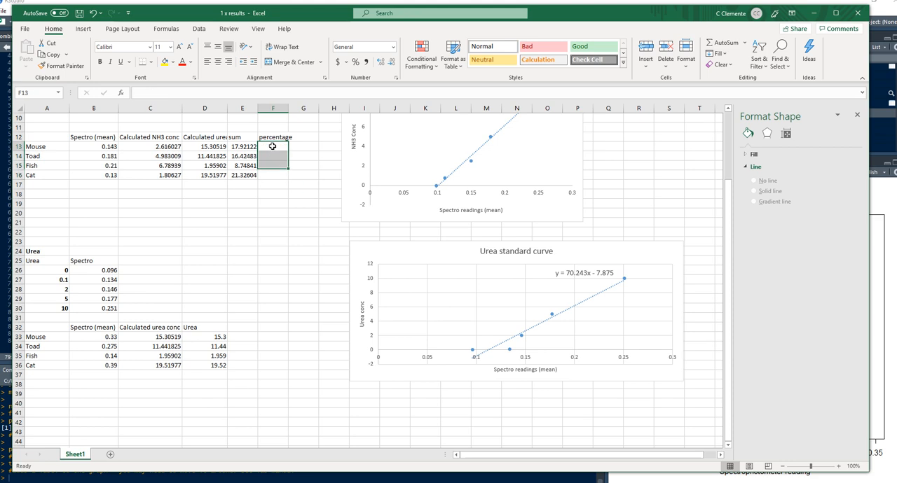
Divide the Mouse's NH3 concentration by the sum in F13 with =C13/E13 and fill the formula down to F16
click(266, 145)
text(=)
click(168, 145)
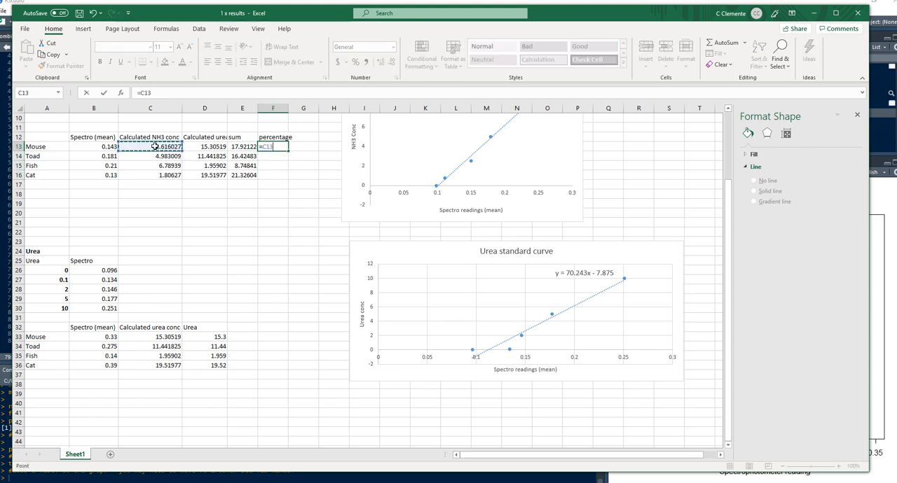
text(/)
click(246, 146)
key(Return)
click(277, 147)
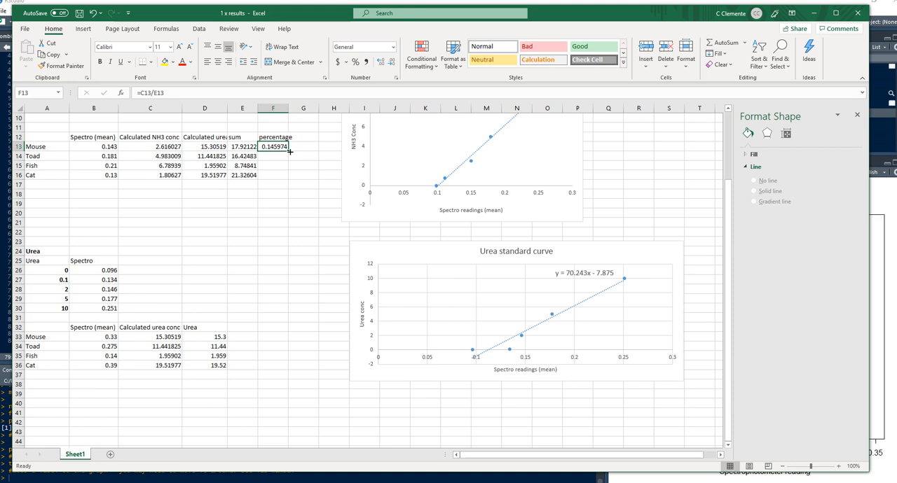
double_click(288, 151)
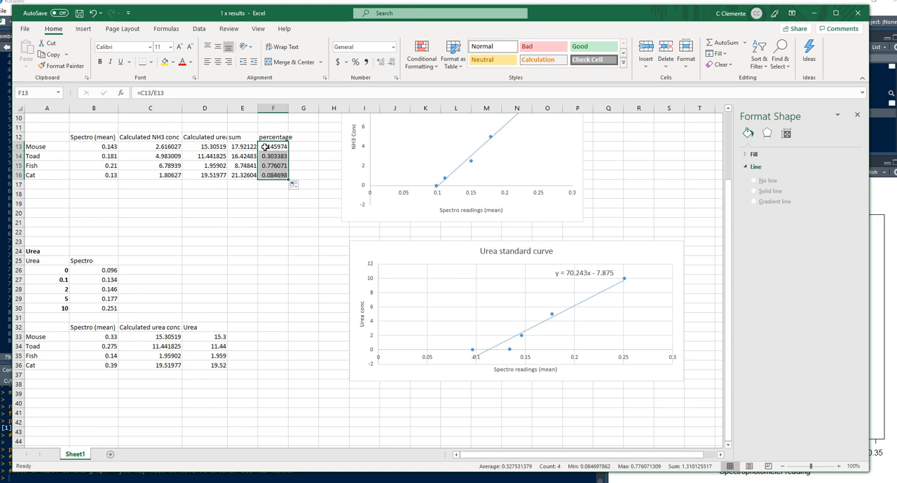
Multiply the F13 formula by 100 as =C13/E13*100 and fill it down to F16
click(265, 147)
click(186, 93)
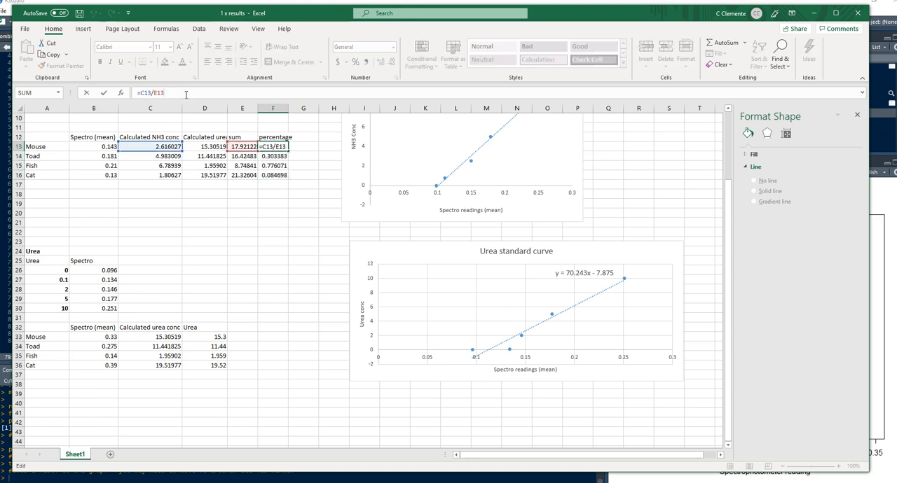
text(*100)
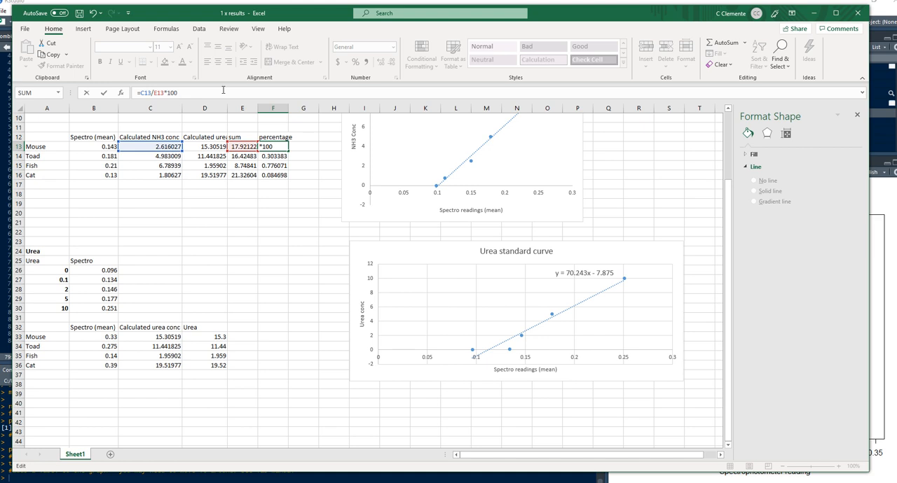
key(Return)
click(280, 147)
double_click(289, 149)
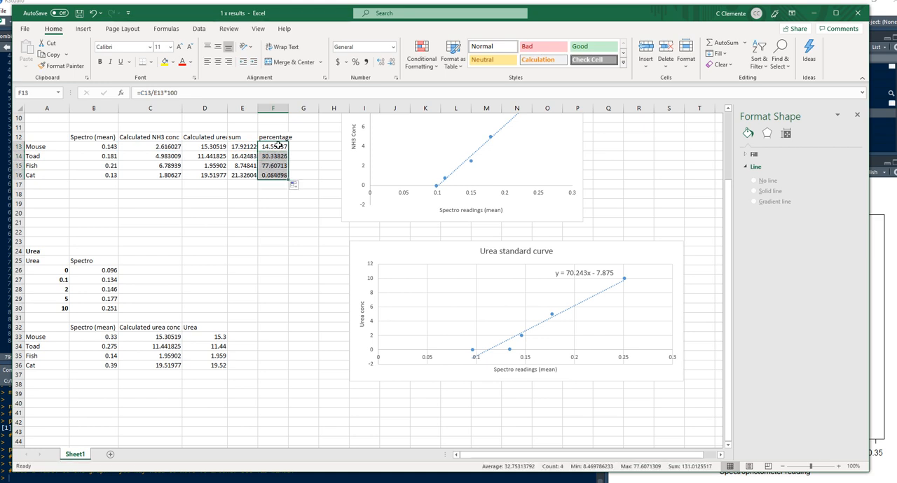
Examine the calculated ammonia percentage of each animal in F13:F16 and compare the species
click(273, 185)
click(277, 146)
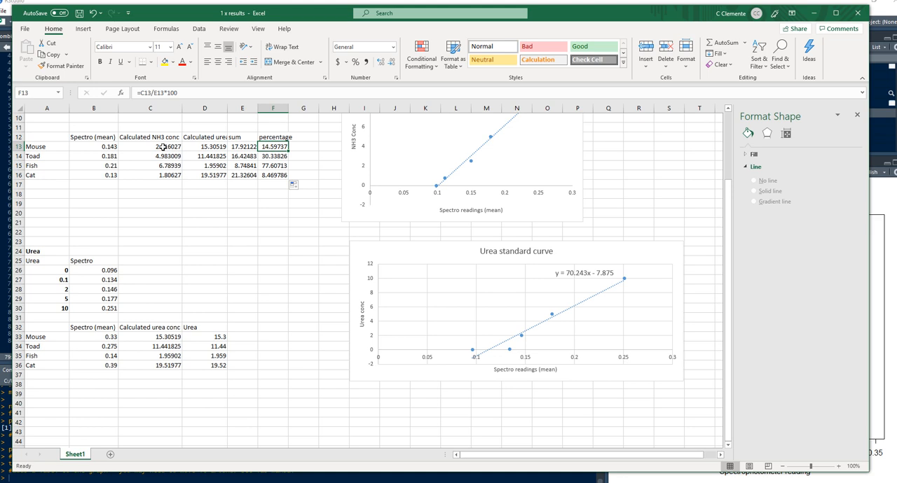
click(267, 157)
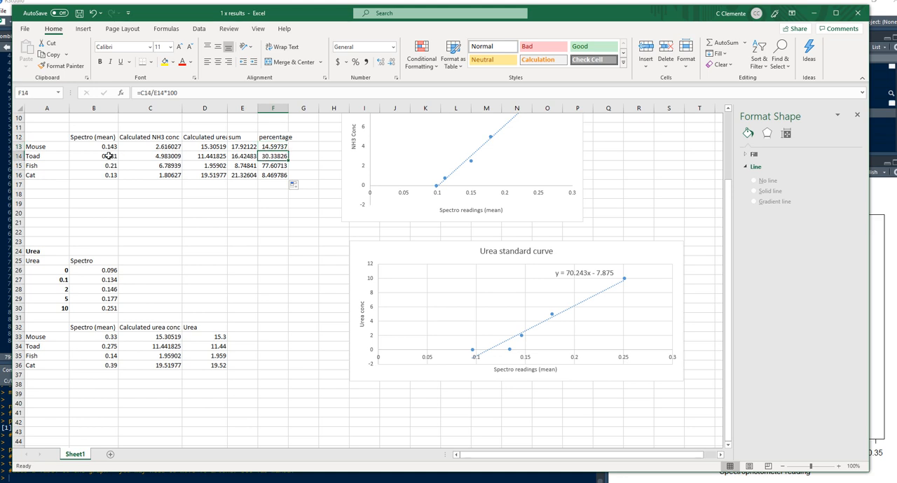
click(278, 166)
click(278, 175)
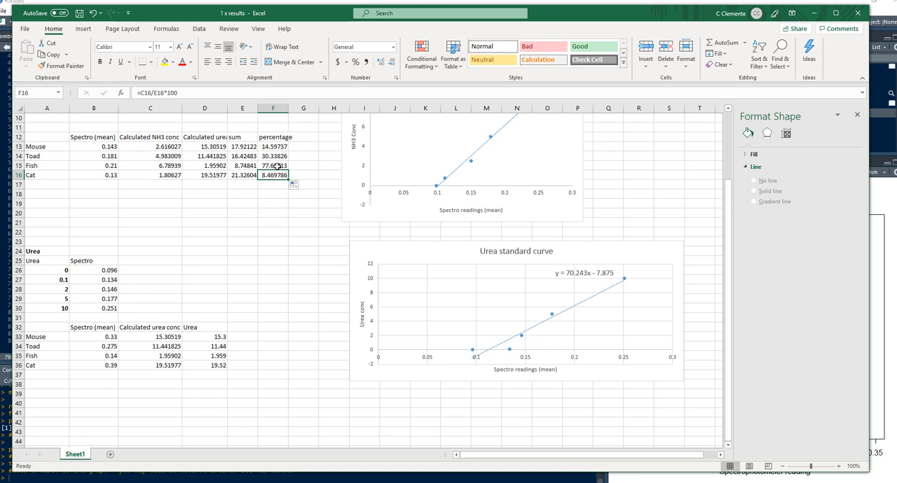
click(277, 166)
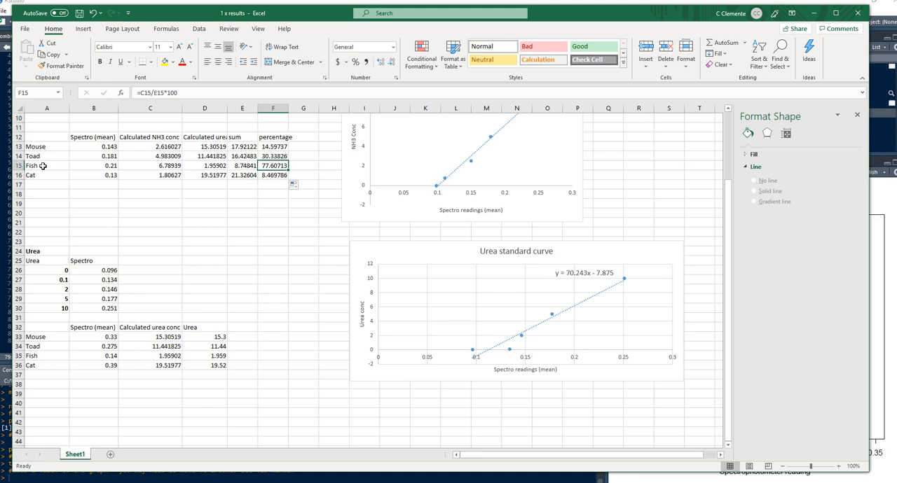
click(281, 156)
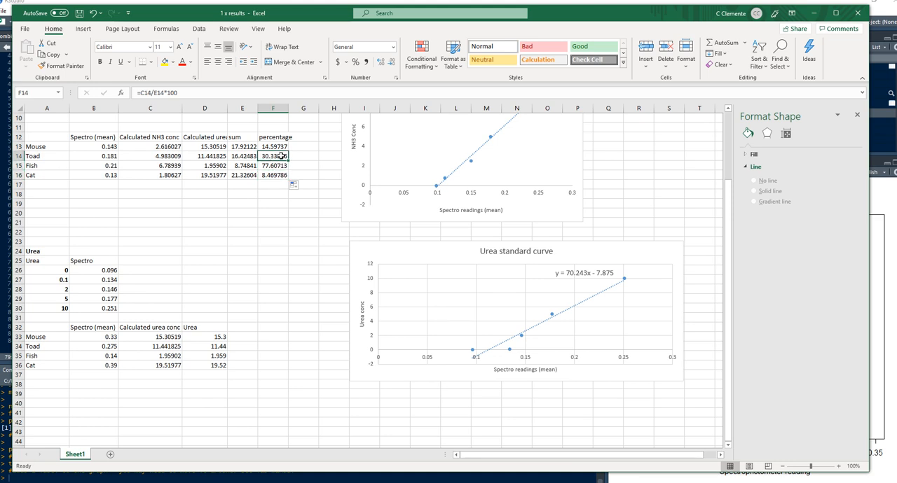
click(282, 146)
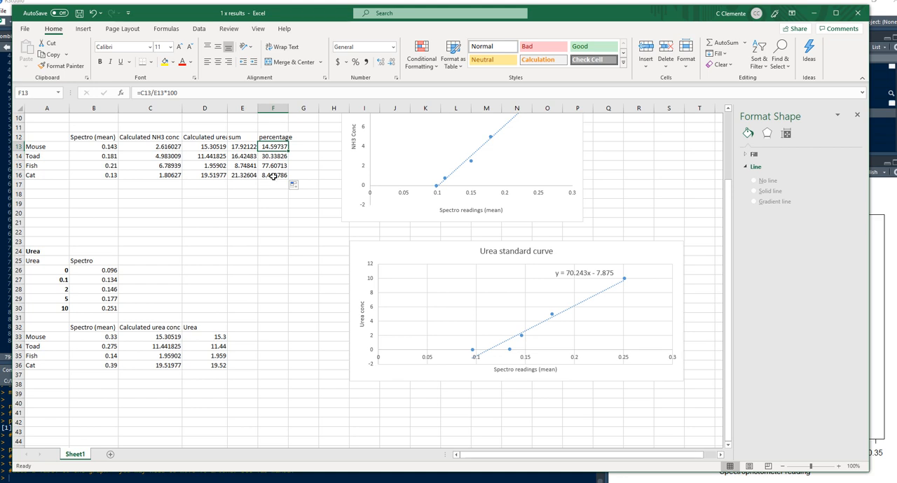
click(267, 176)
click(270, 213)
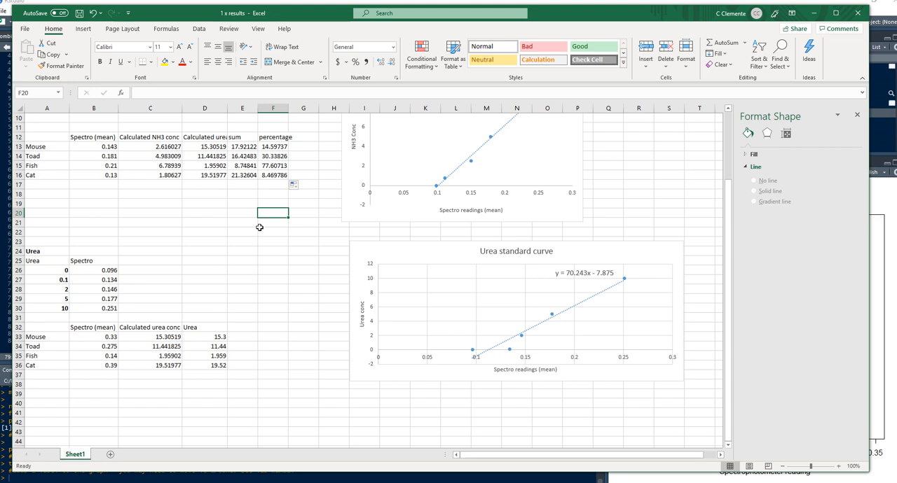
Head column G of the ammonia table "percentage Urea" in G12
click(309, 138)
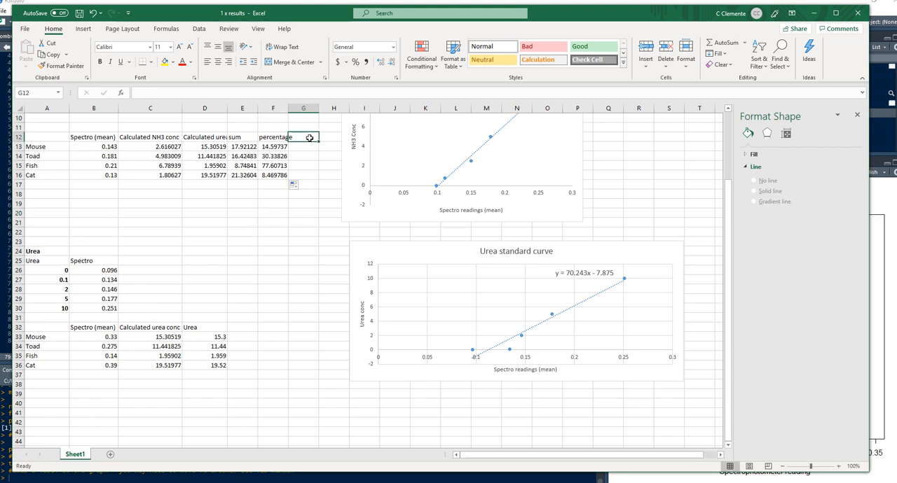
text(perc)
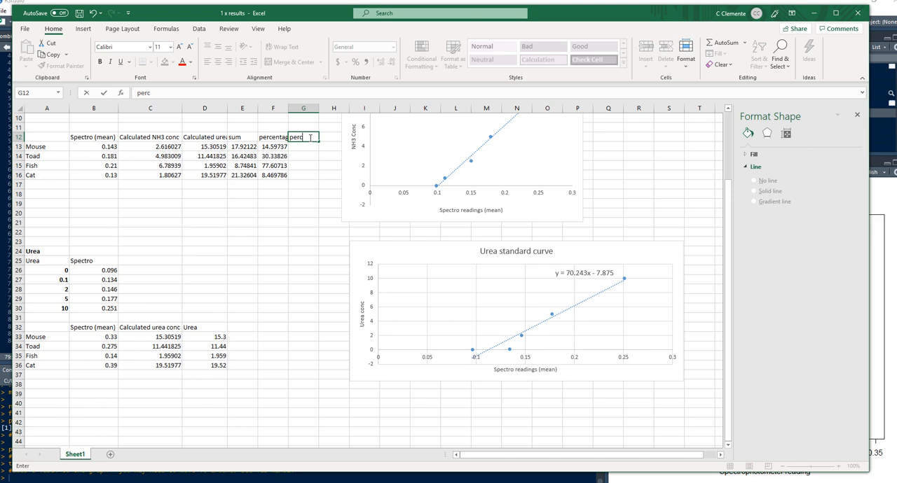
text(entage Urea)
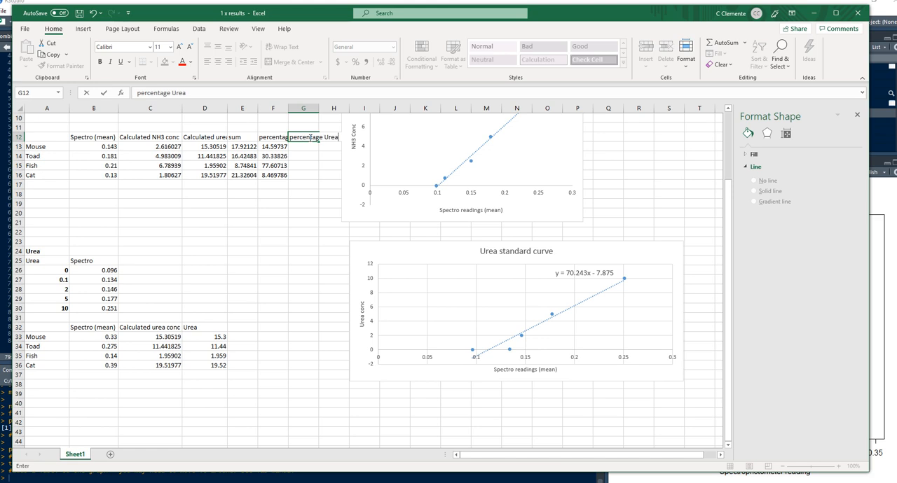
key(Return)
Divide the Mouse's urea concentration by the sum in G13 with =D13/E13
text(=)
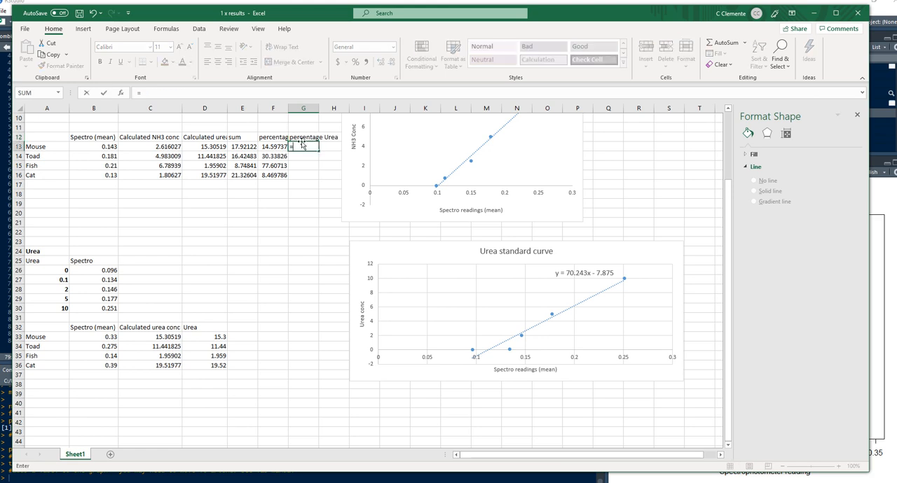
click(208, 146)
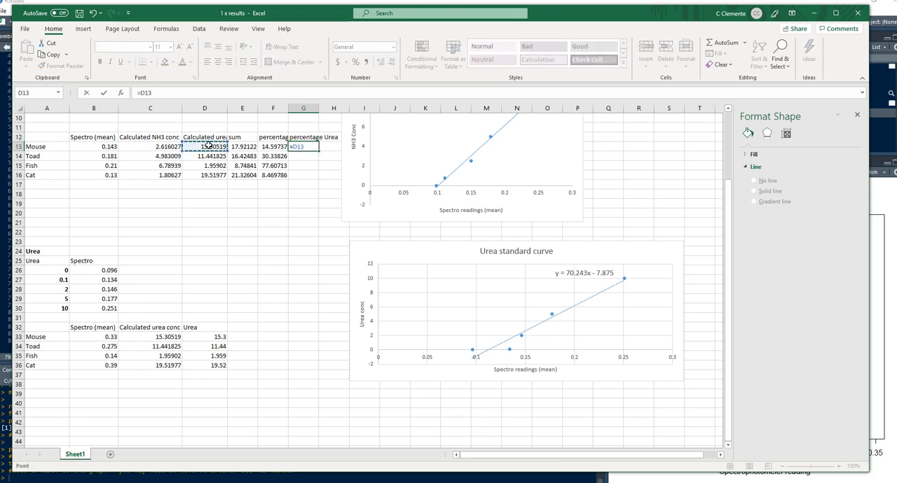
text(/)
click(255, 146)
key(ctrl+Return)
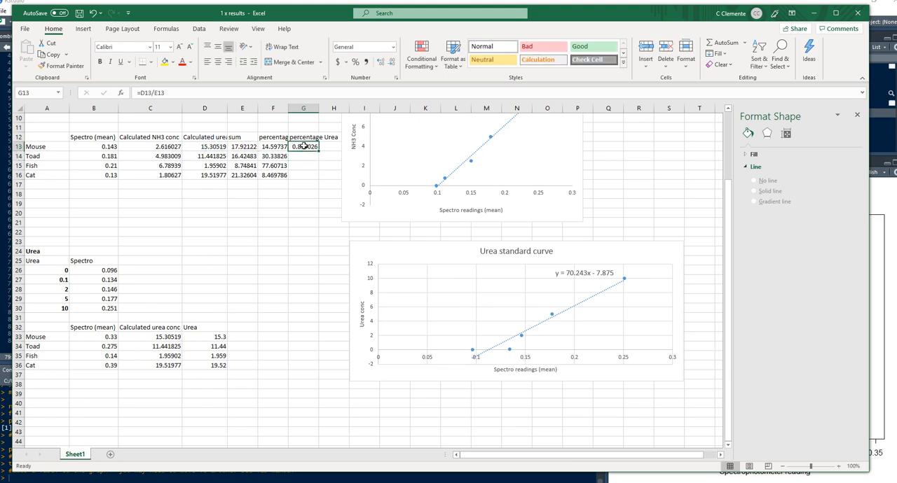
Multiply the Mouse's urea formula in G13 by 100 as =D13/E13*100 and fill it down to G16
click(185, 93)
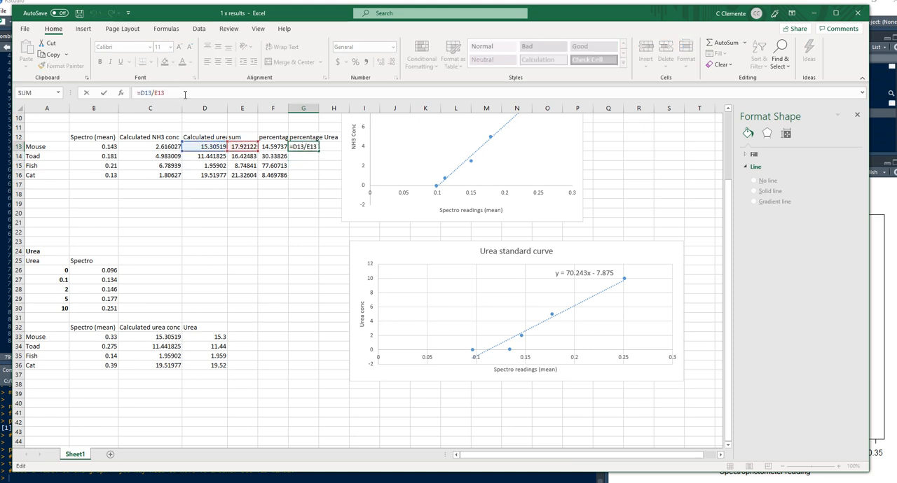
text(*100)
key(Return)
click(300, 146)
double_click(319, 151)
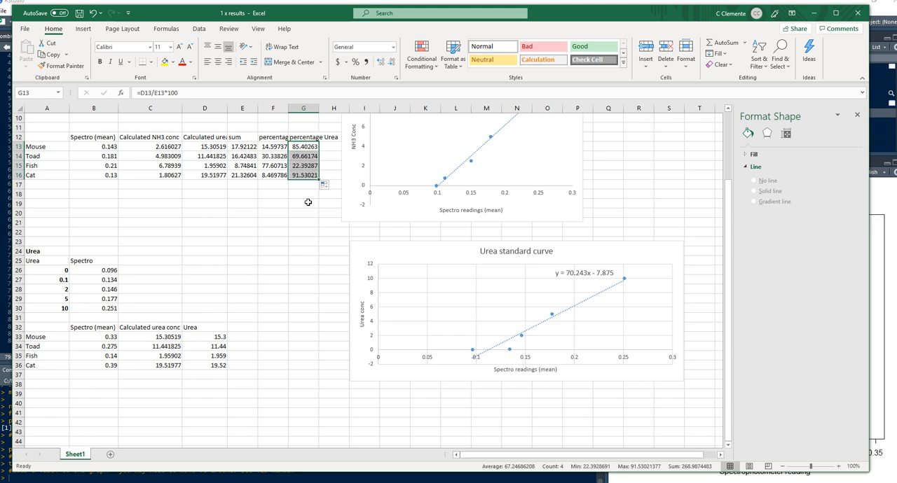
Examine the urea percentages in G13:G16 and compare them between the species and with the ammonia percentages
click(303, 146)
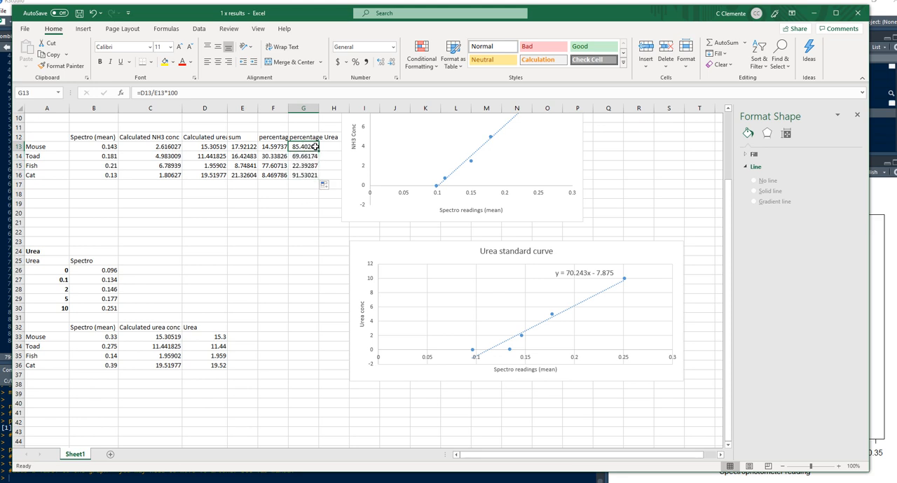
click(305, 166)
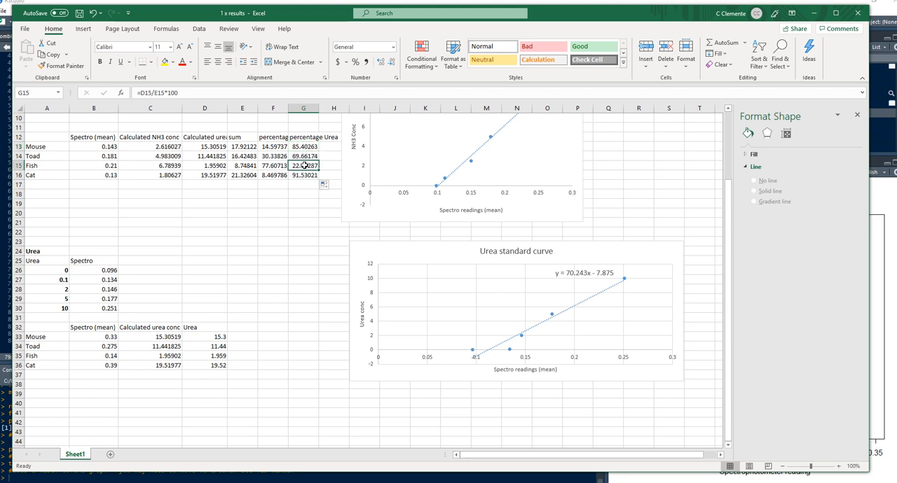
click(304, 155)
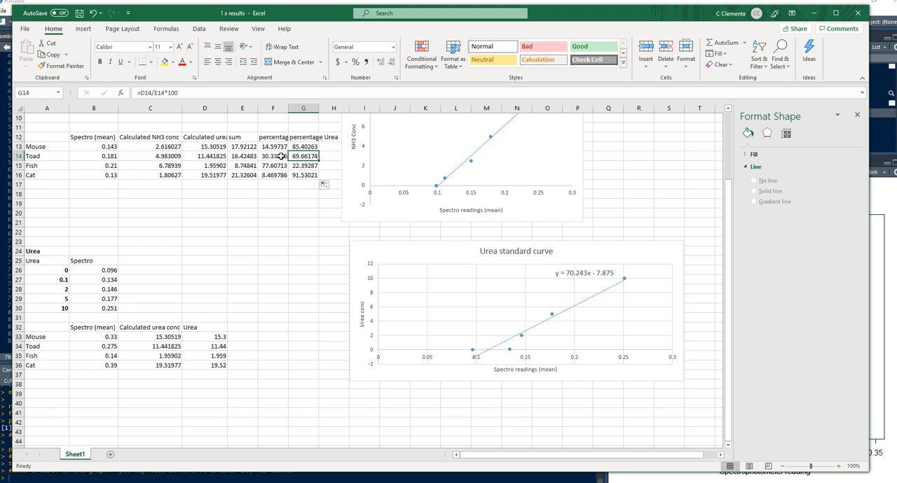
click(274, 213)
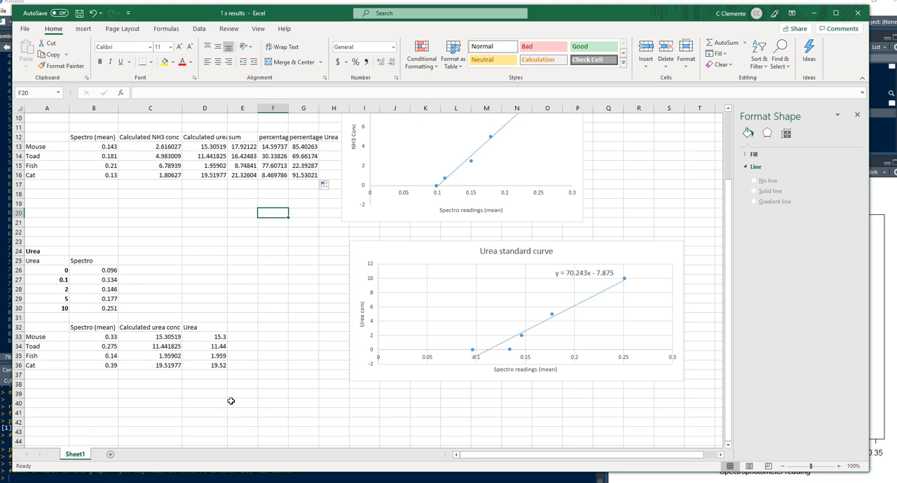
Switch to RStudio and go back through the plot history to the finished NH3 plot with all four animals labelled
key(alt+Tab)
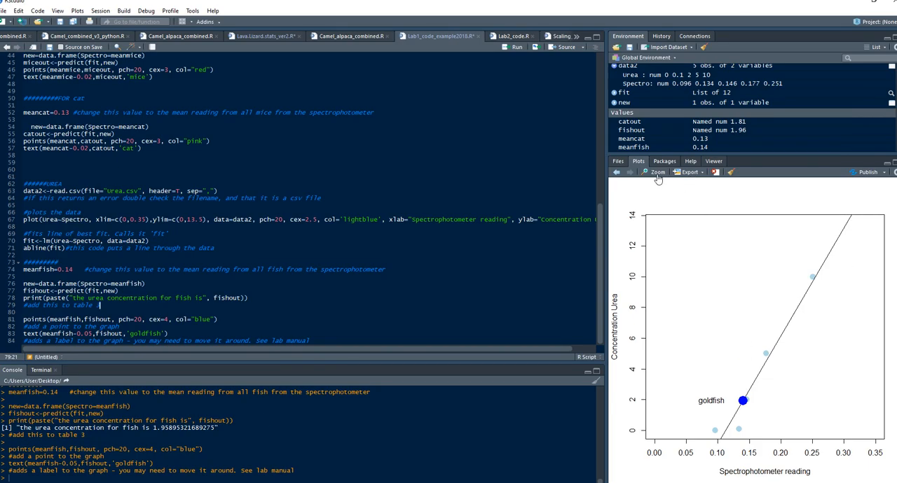
click(617, 176)
click(615, 175)
click(616, 175)
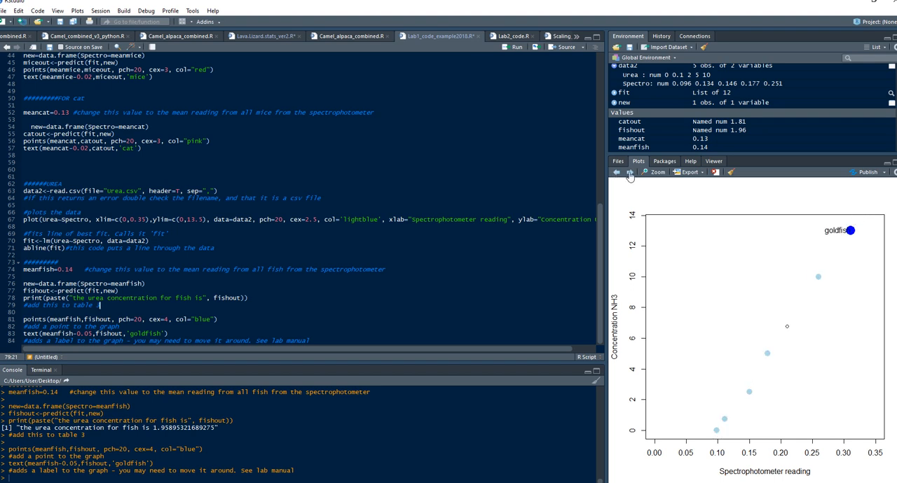
click(629, 172)
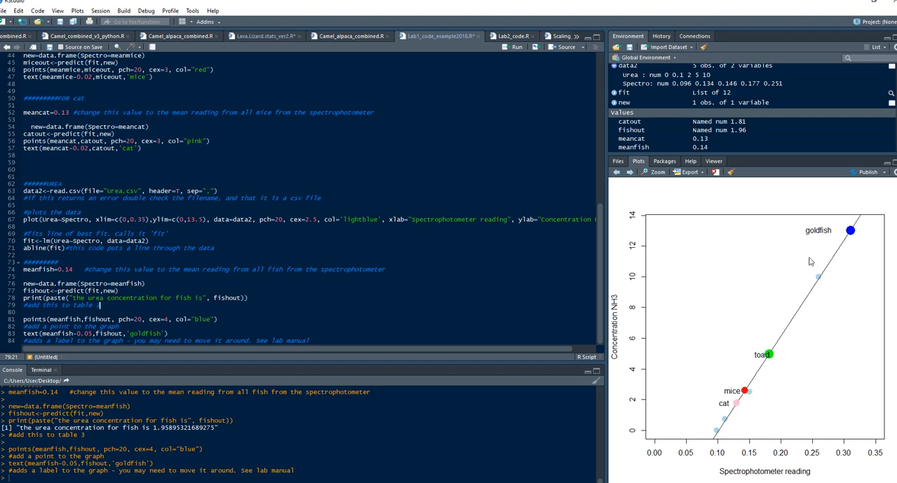
Export the NH3 plot as a JPEG image named Ammonia to the Desktop folder
click(689, 173)
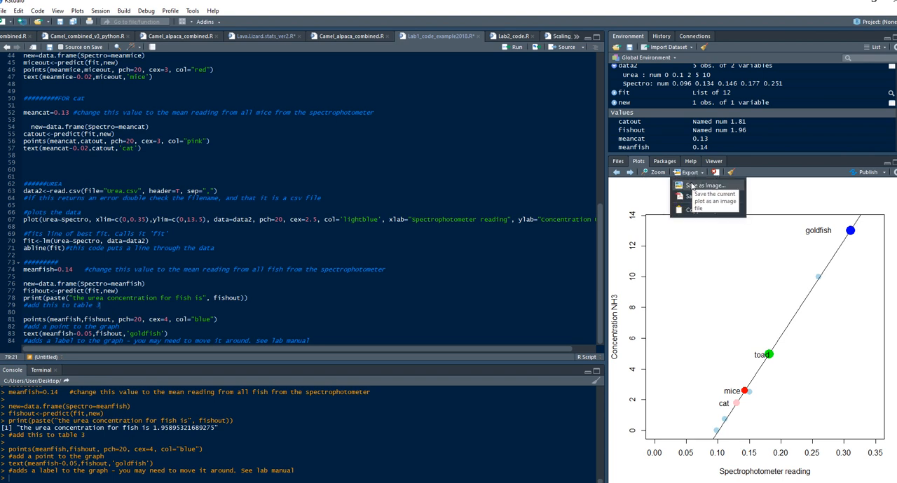
click(692, 187)
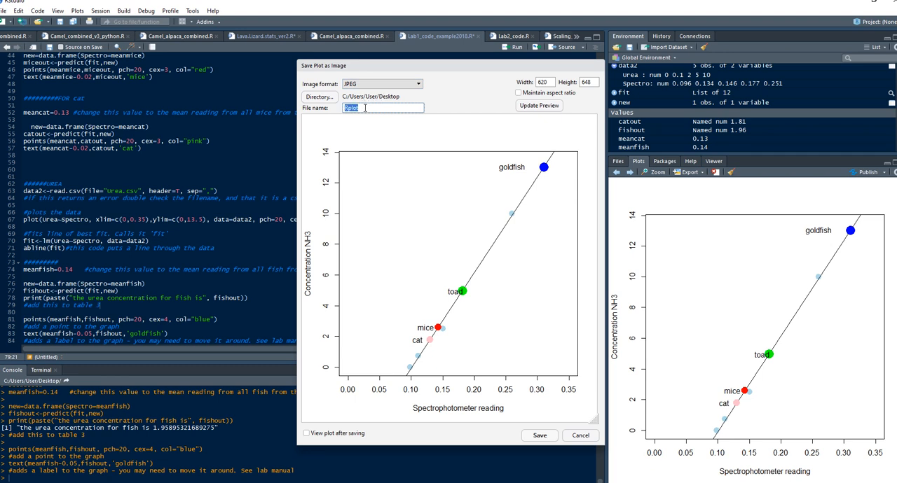
text(Ammonia)
click(539, 437)
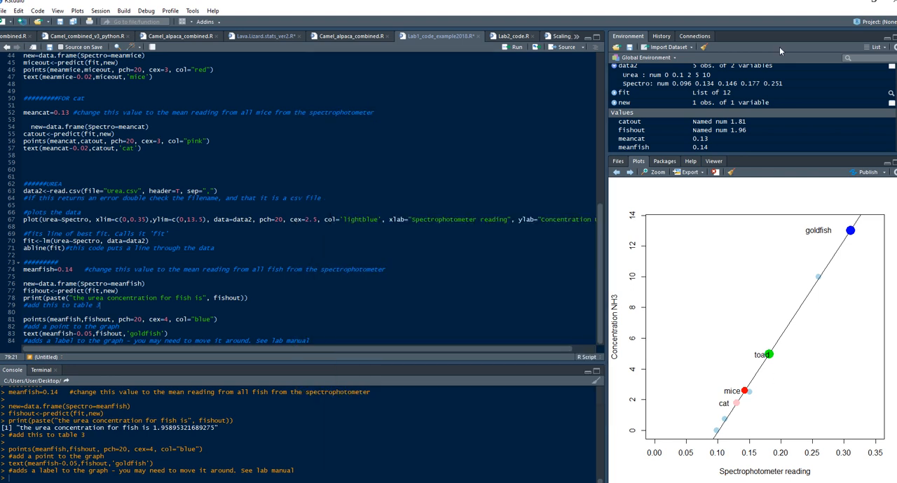
Minimize RStudio and Excel, open the exported Ammonia image from the desktop to check it, and close the viewer
click(850, 2)
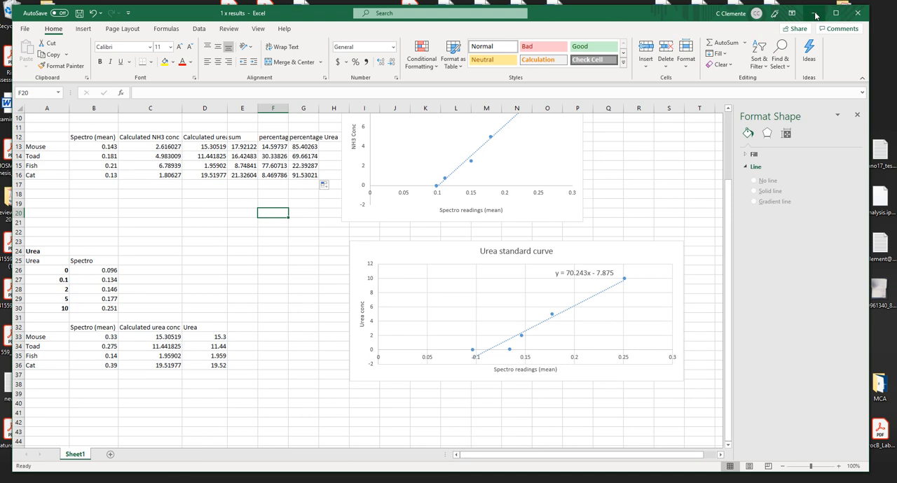
click(814, 13)
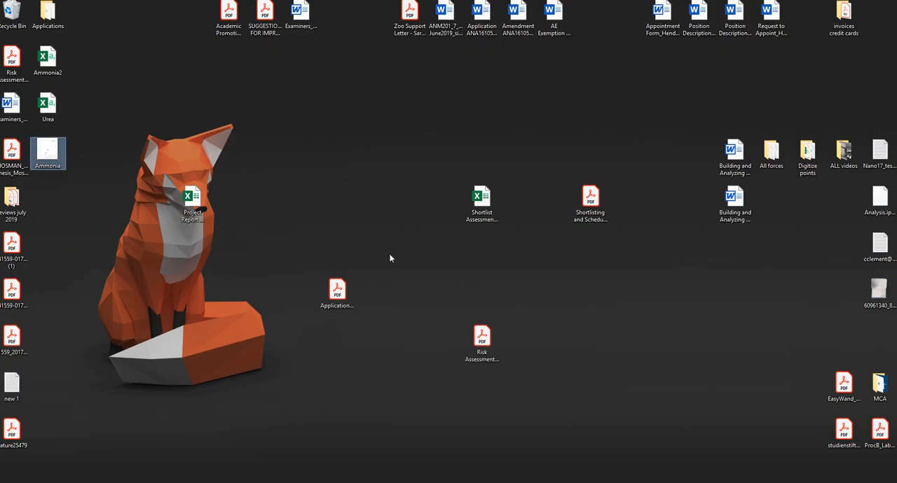
key(Return)
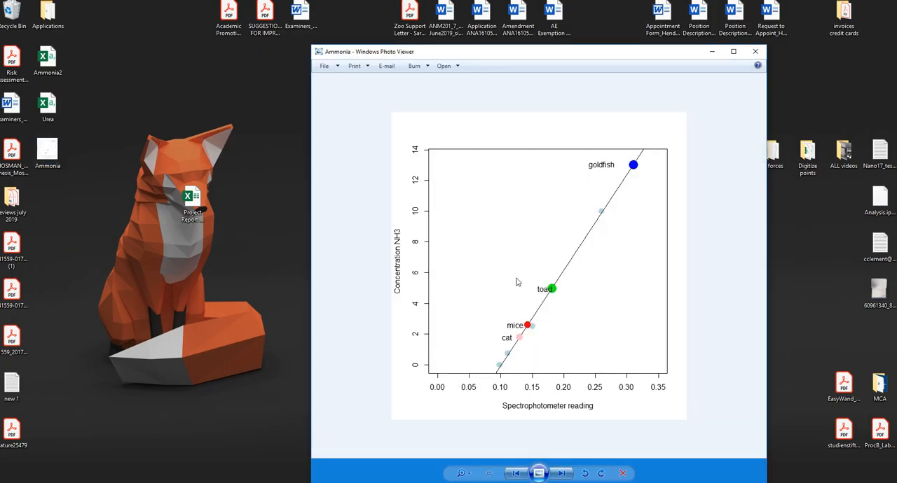
click(757, 52)
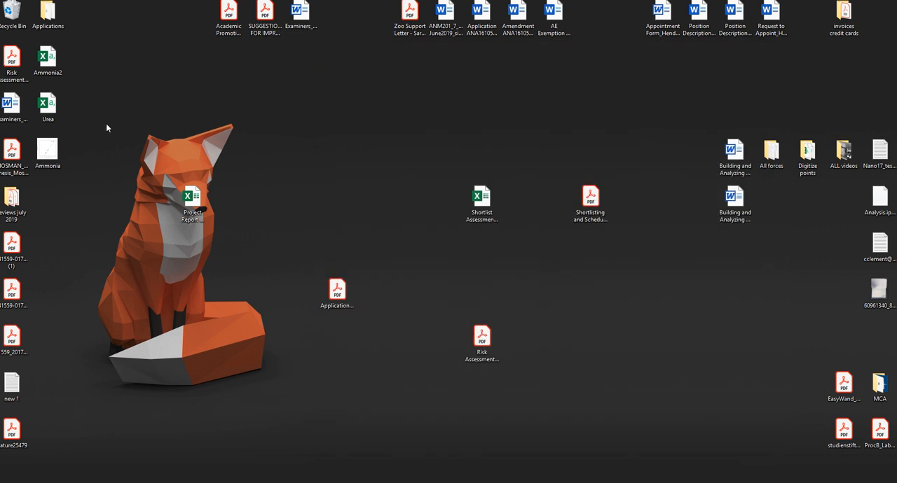